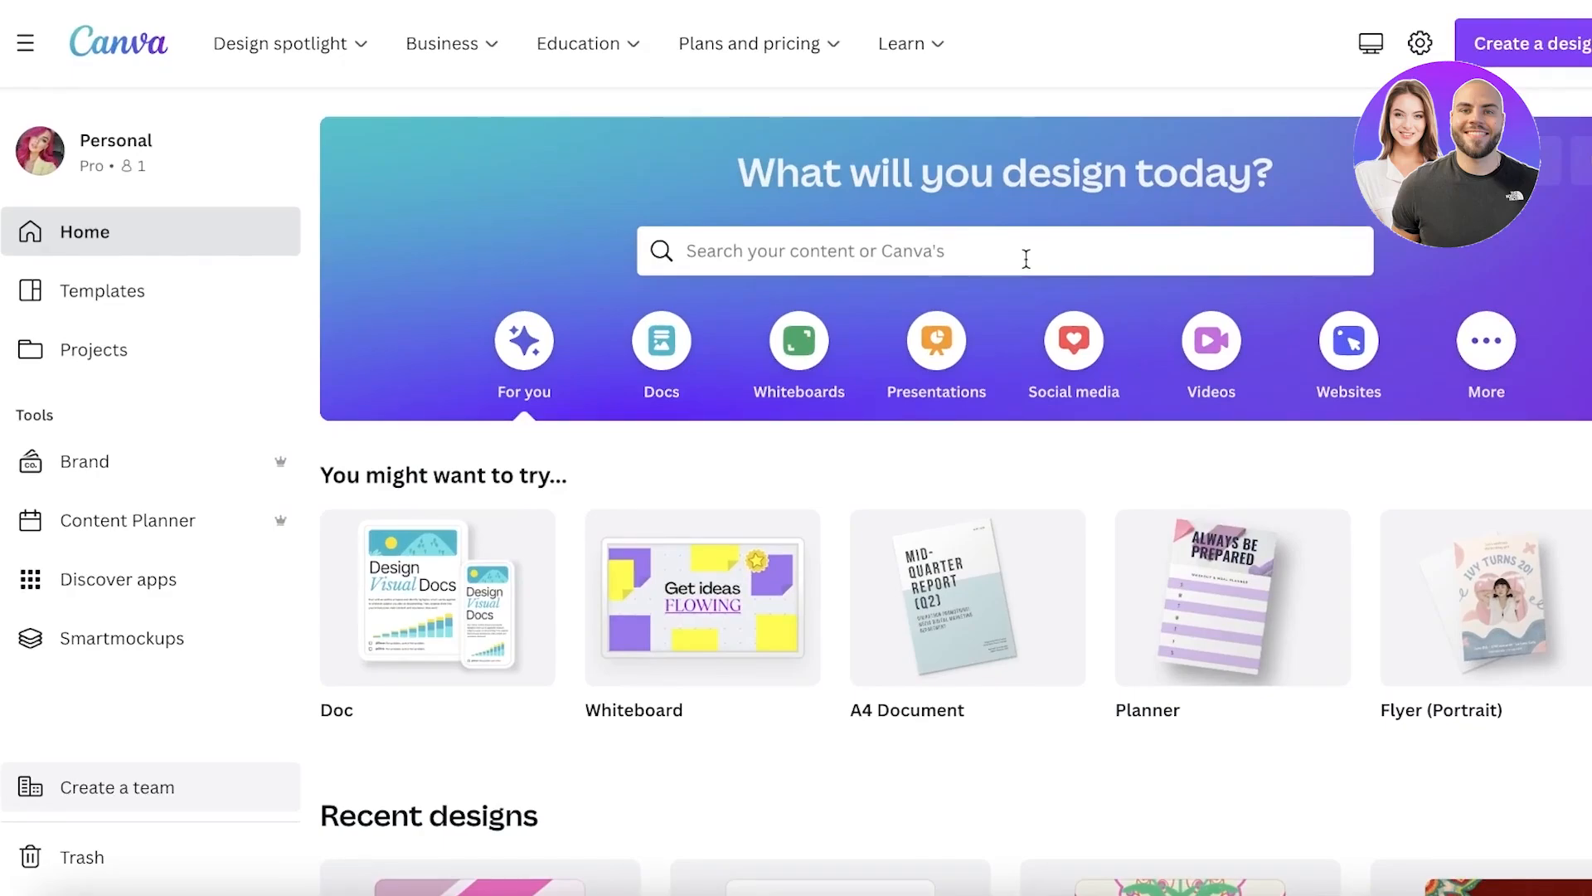
Search the template library for "planner" and look over the available planner categories
click(1025, 259)
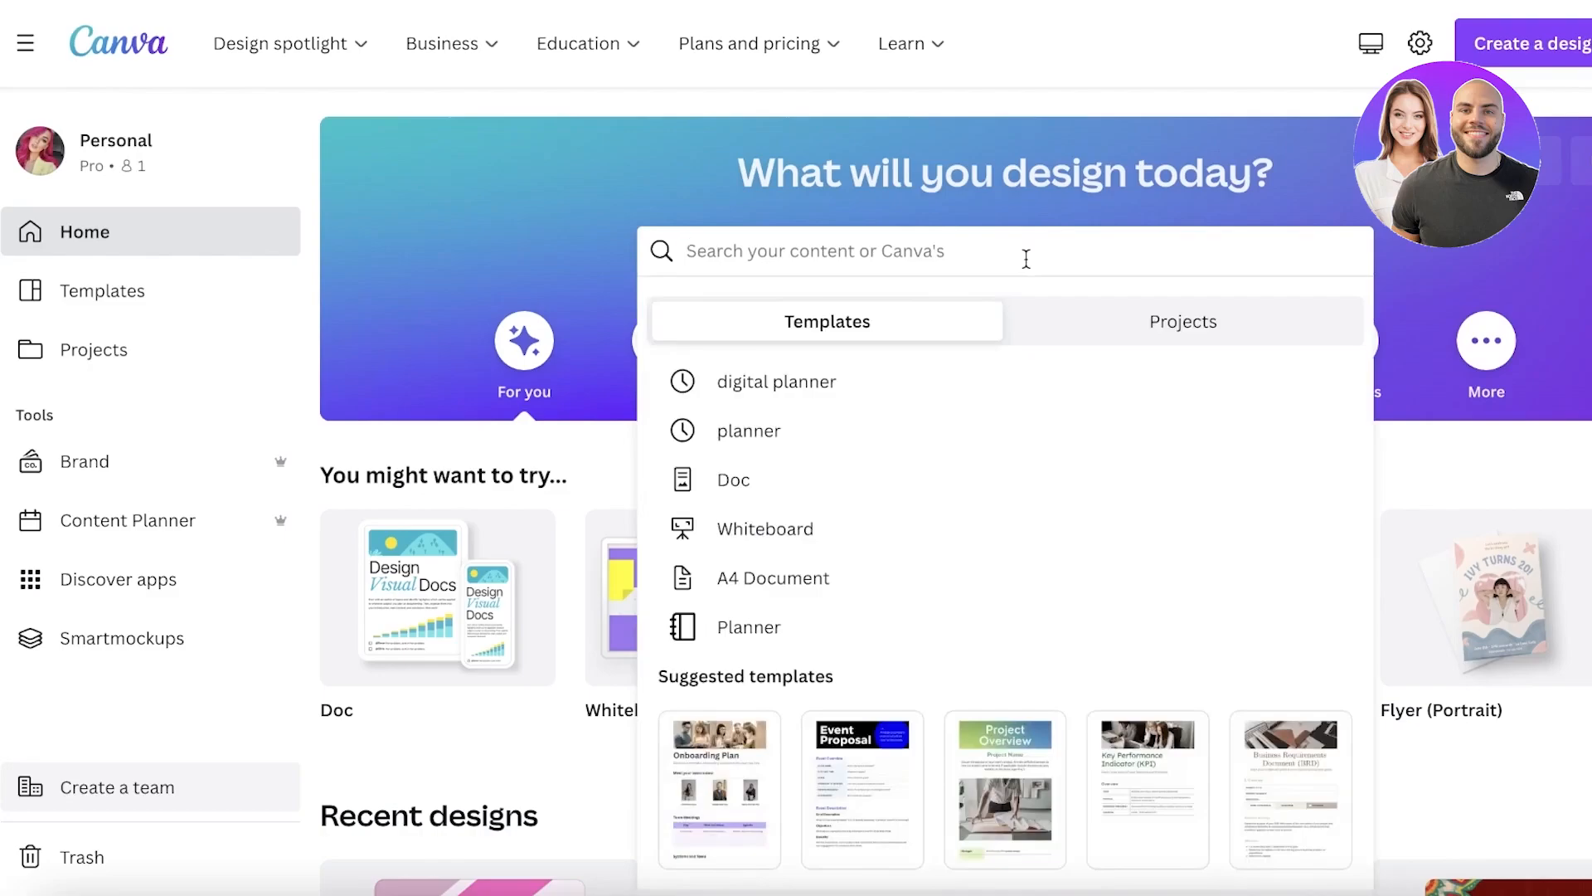
text(planner)
key(Return)
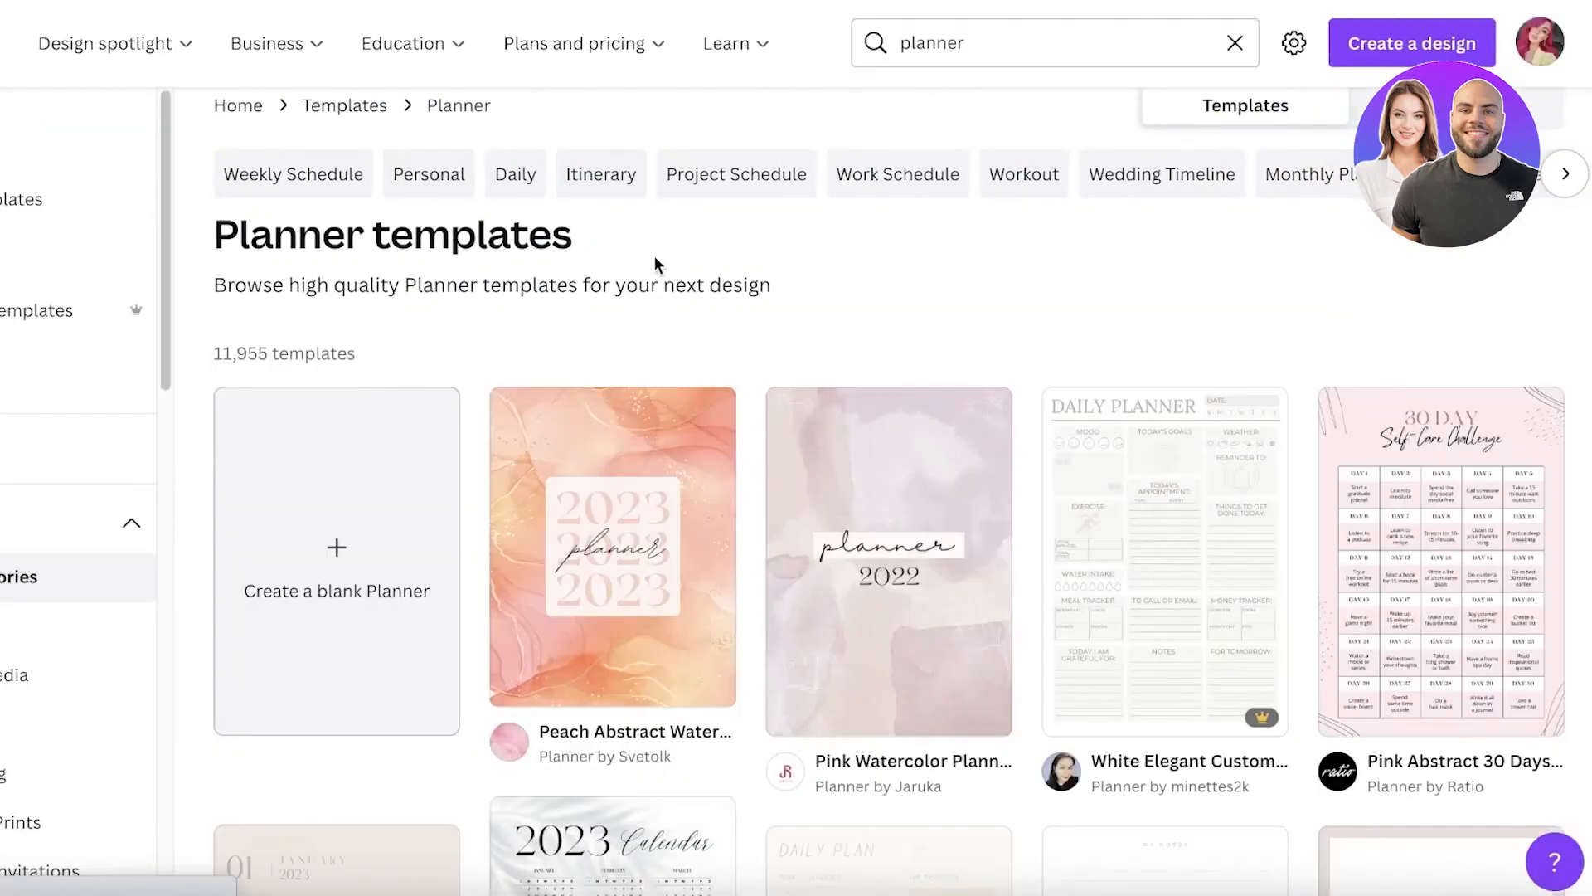
scroll(651, 270, down, 3)
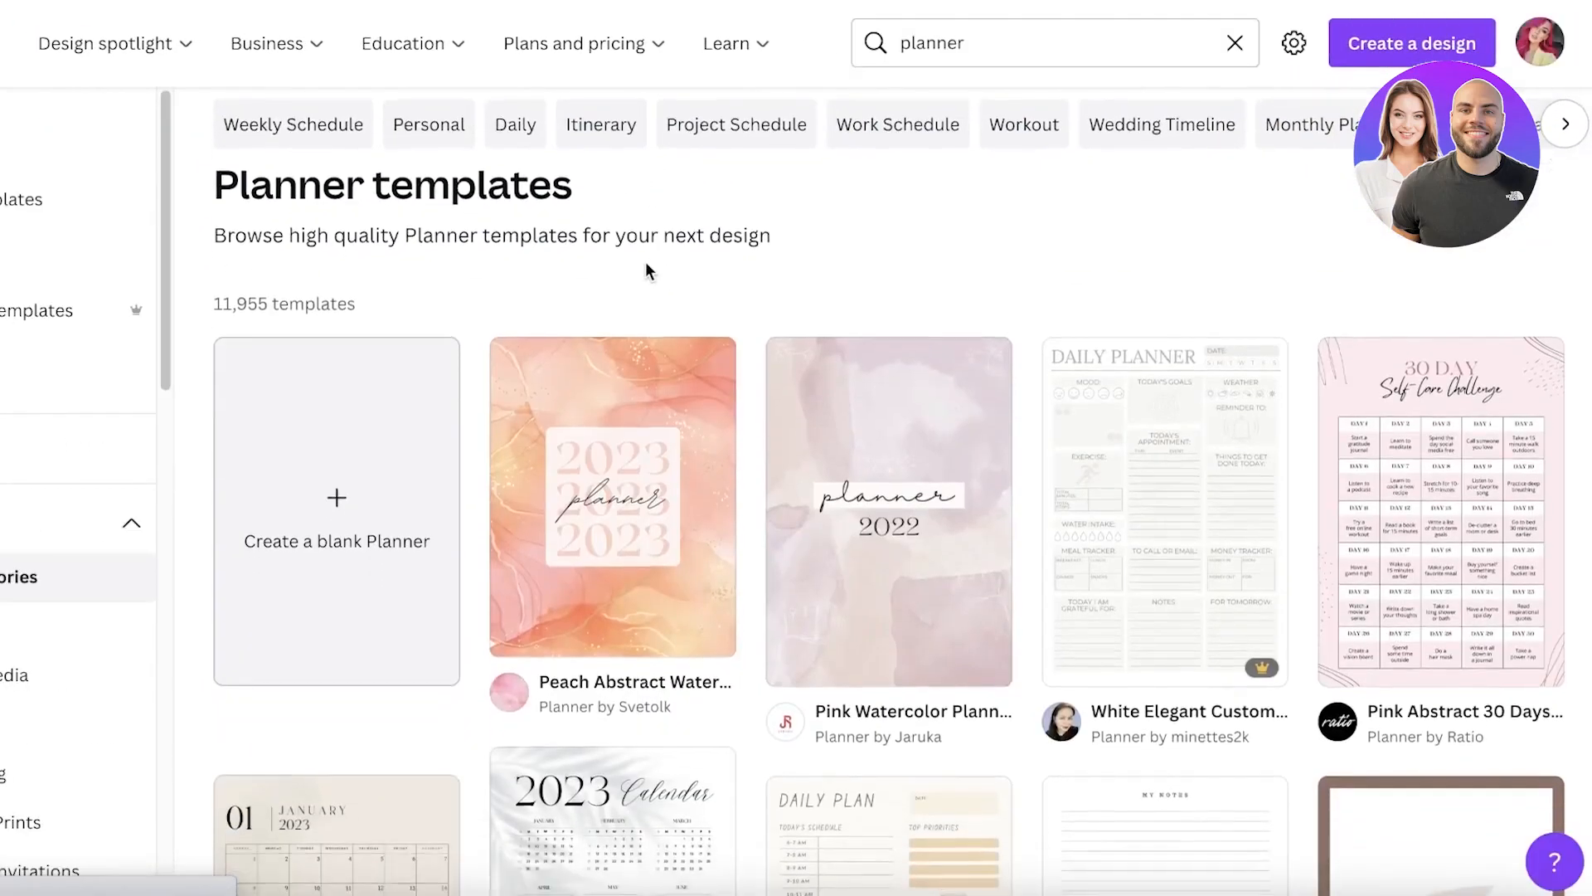
scroll(767, 327, up, 3)
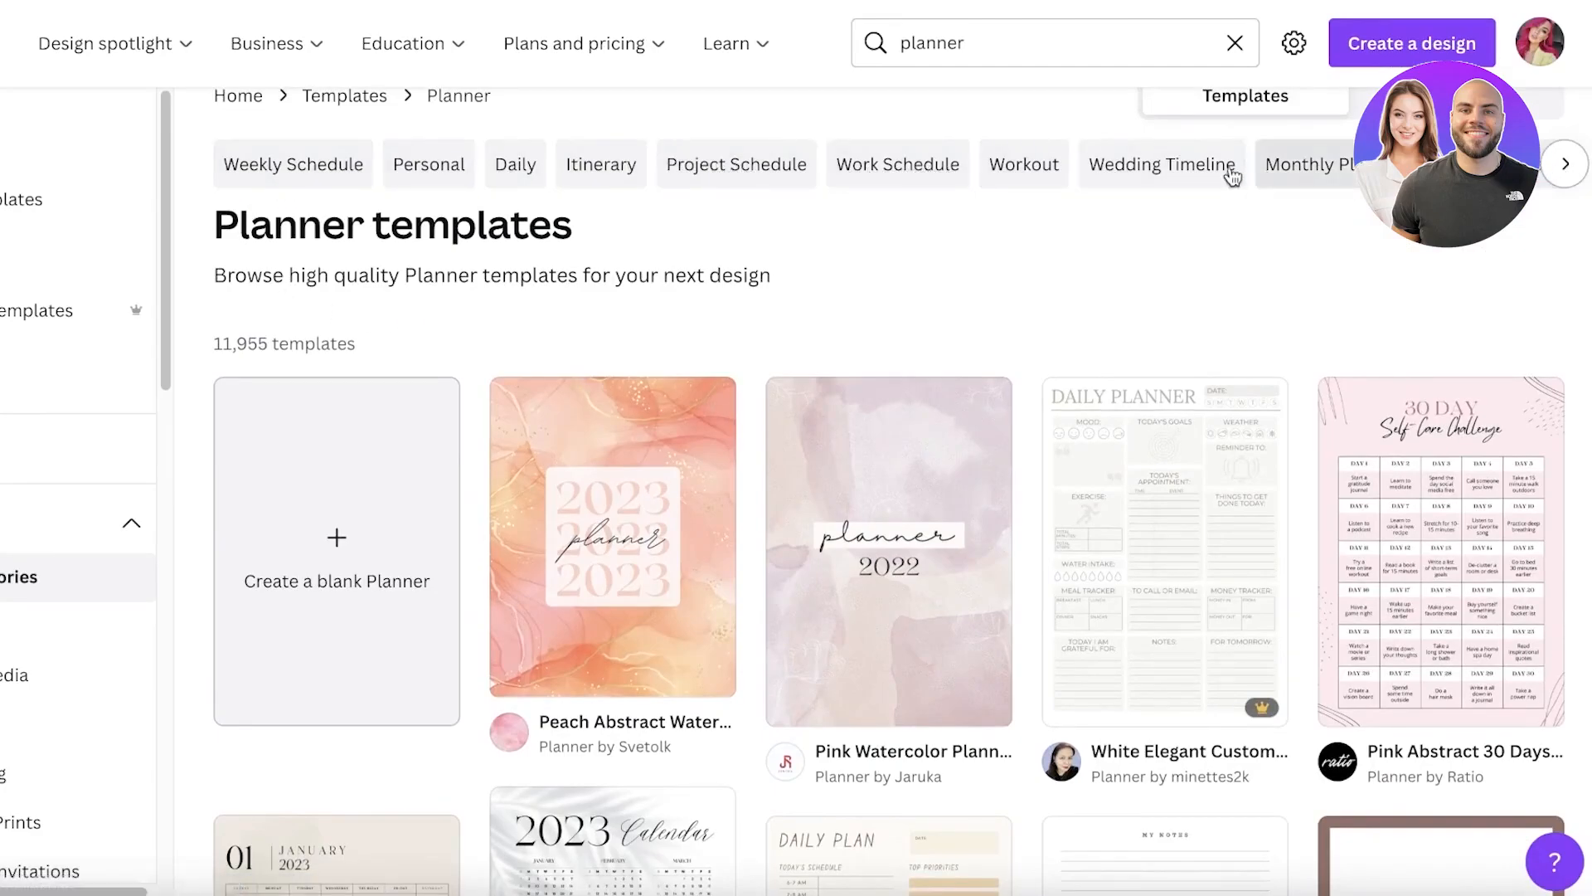
Open the monthly planner template category and browse its designs for a 2023 calendar
click(1305, 170)
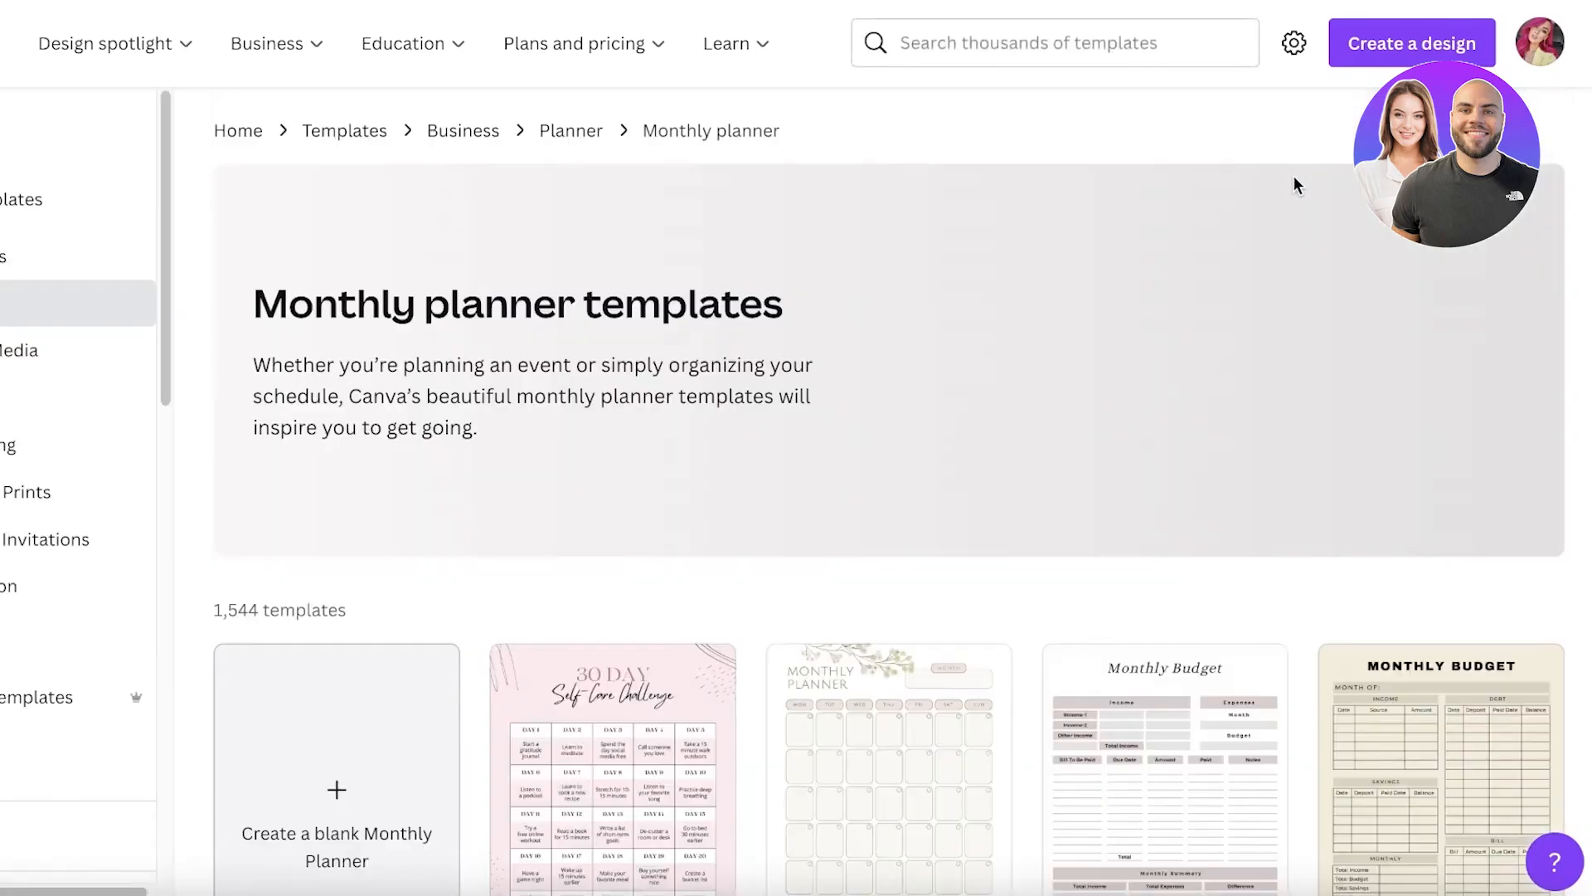
scroll(1246, 227, down, 8)
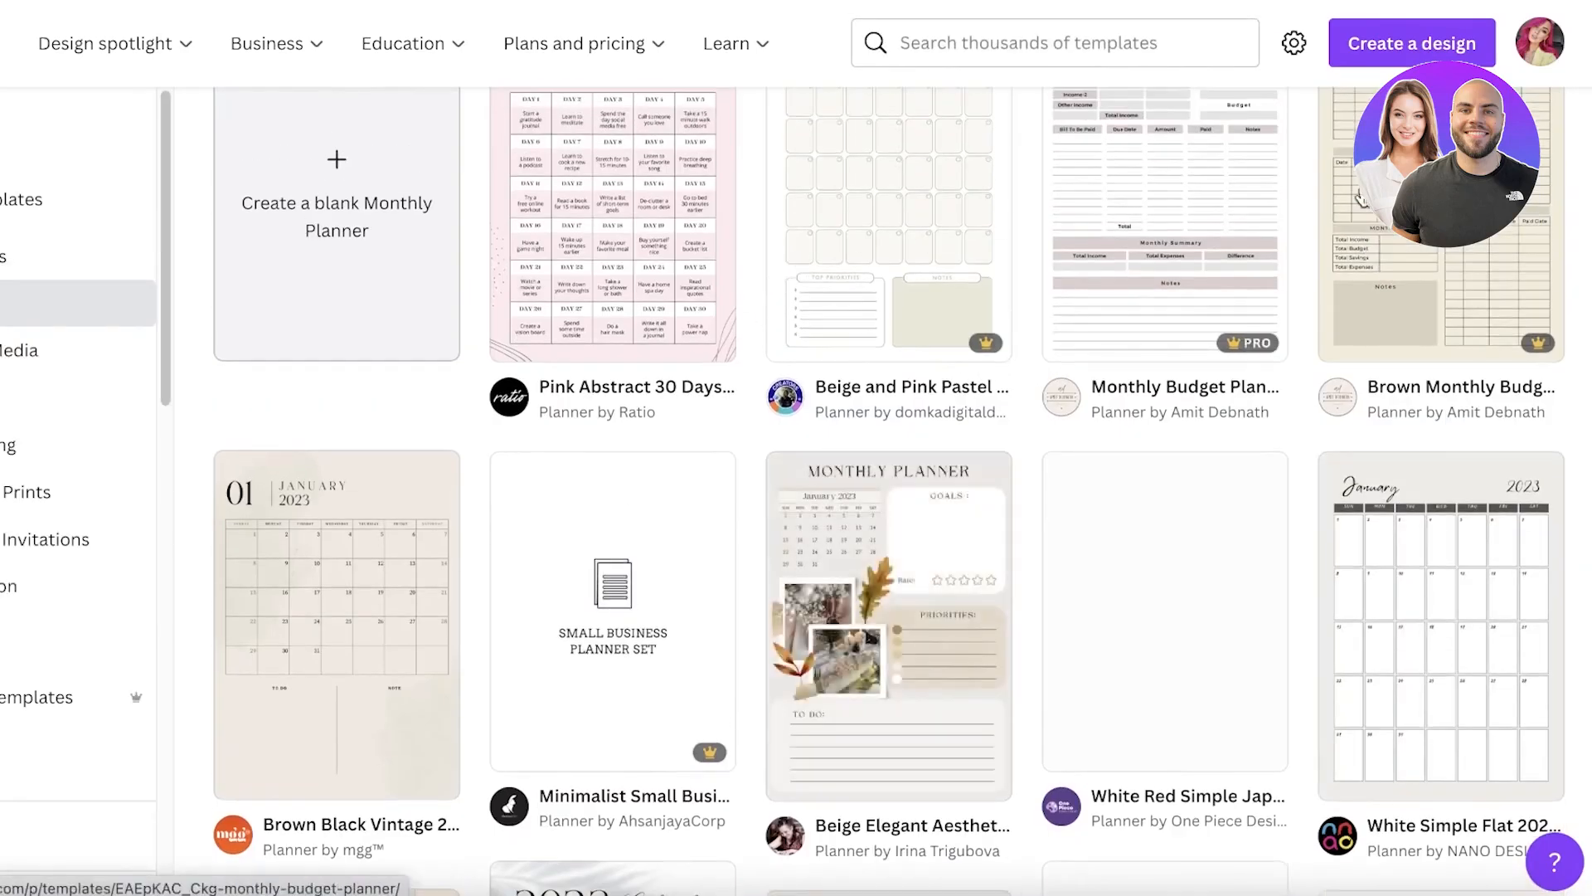
scroll(1443, 224, down, 7)
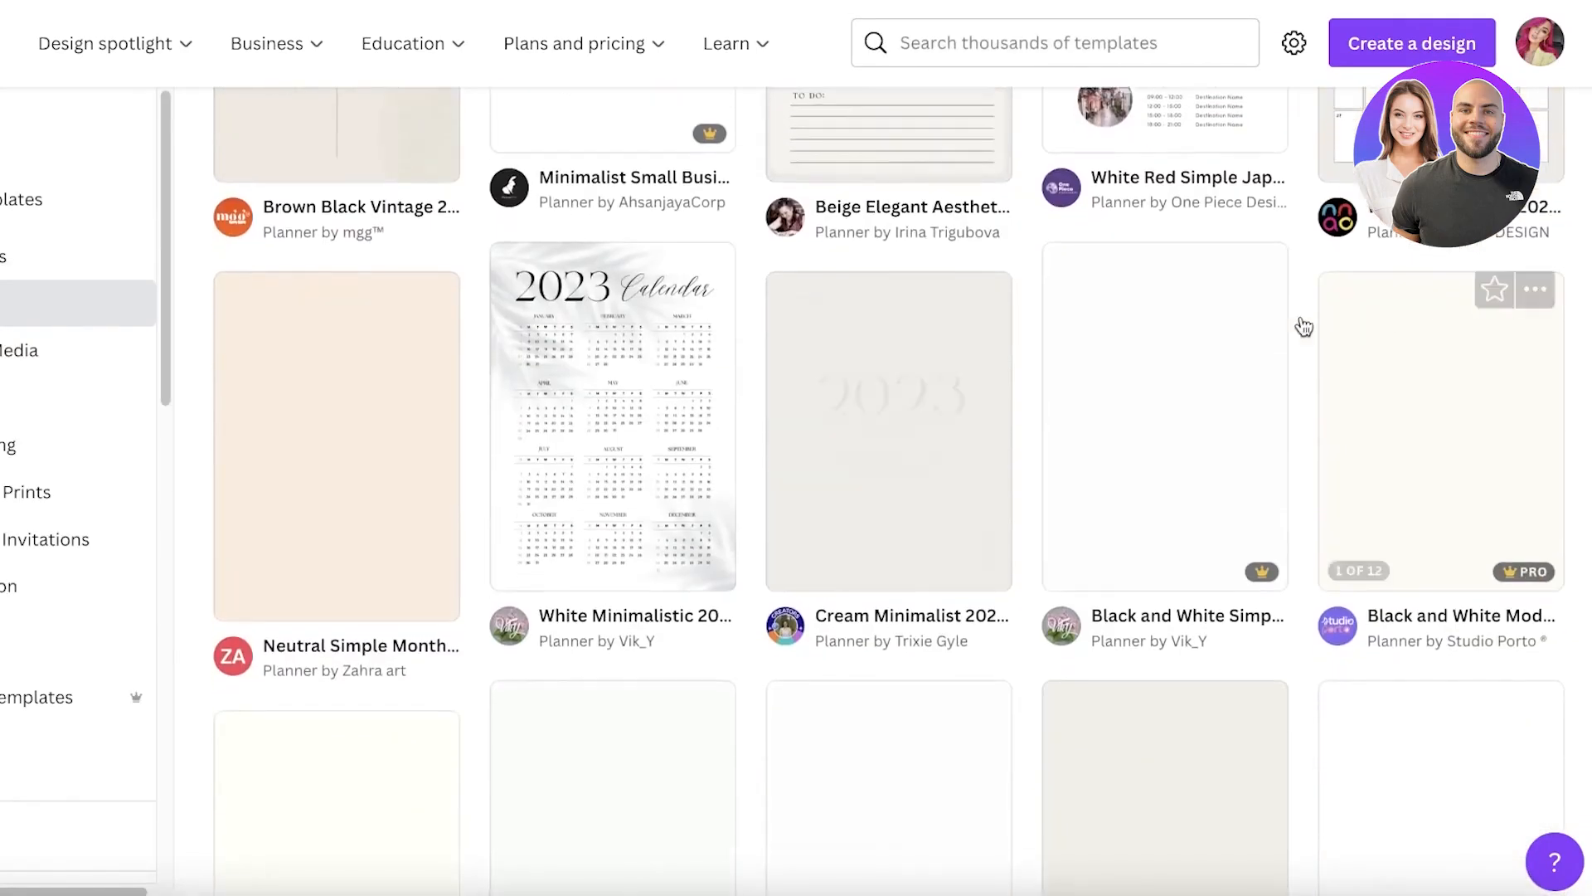
scroll(1301, 327, down, 5)
scroll(580, 273, up, 3)
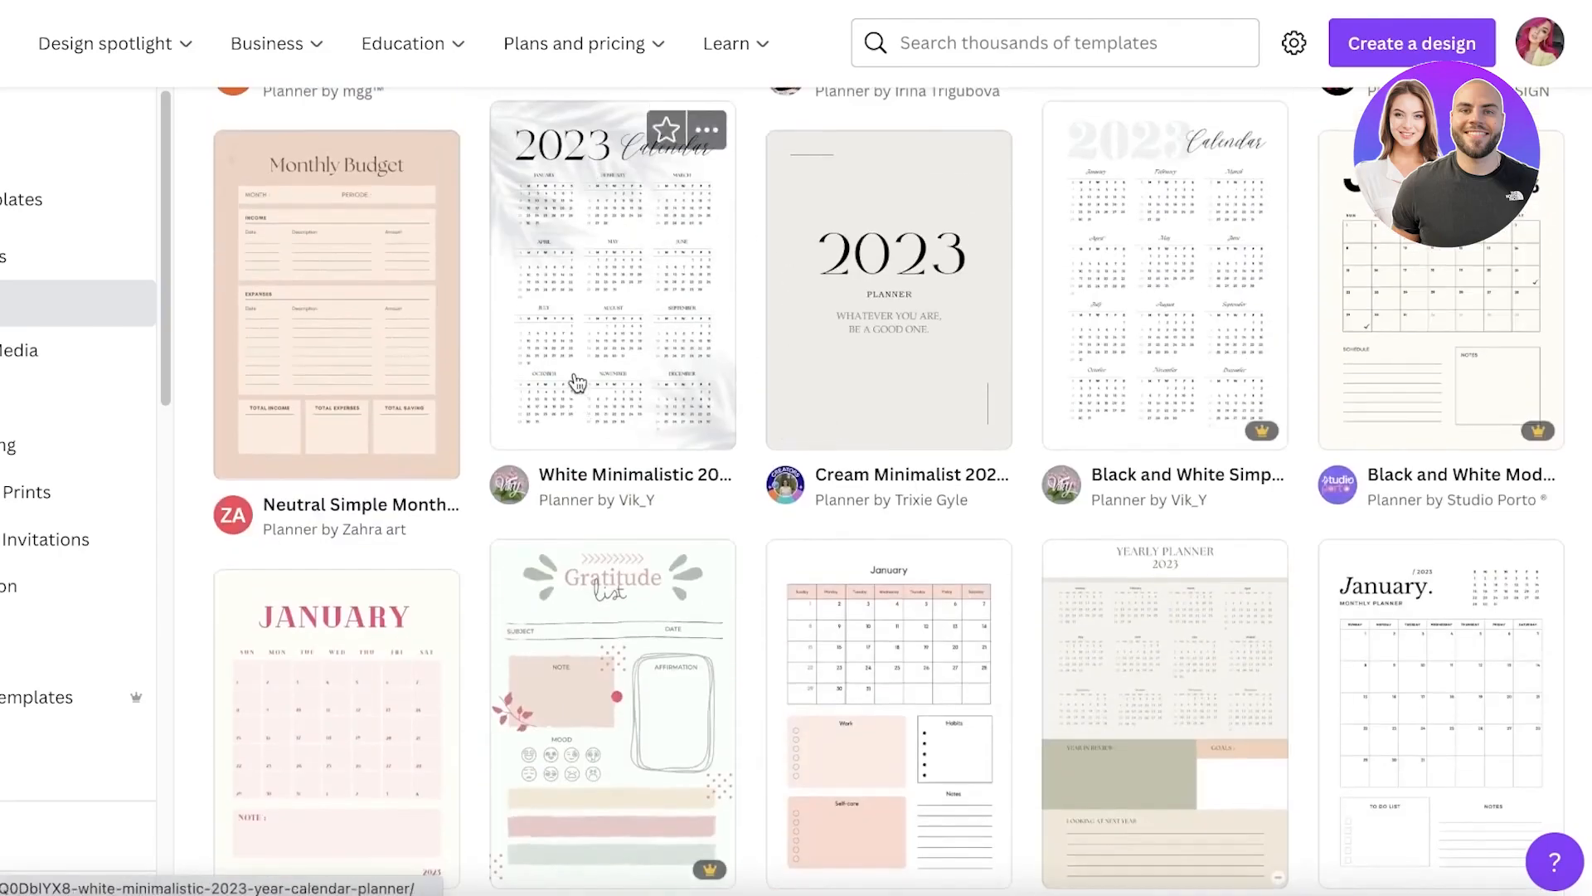
Open the White Minimalistic 2023 Year Calendar Planner template for customization
click(588, 347)
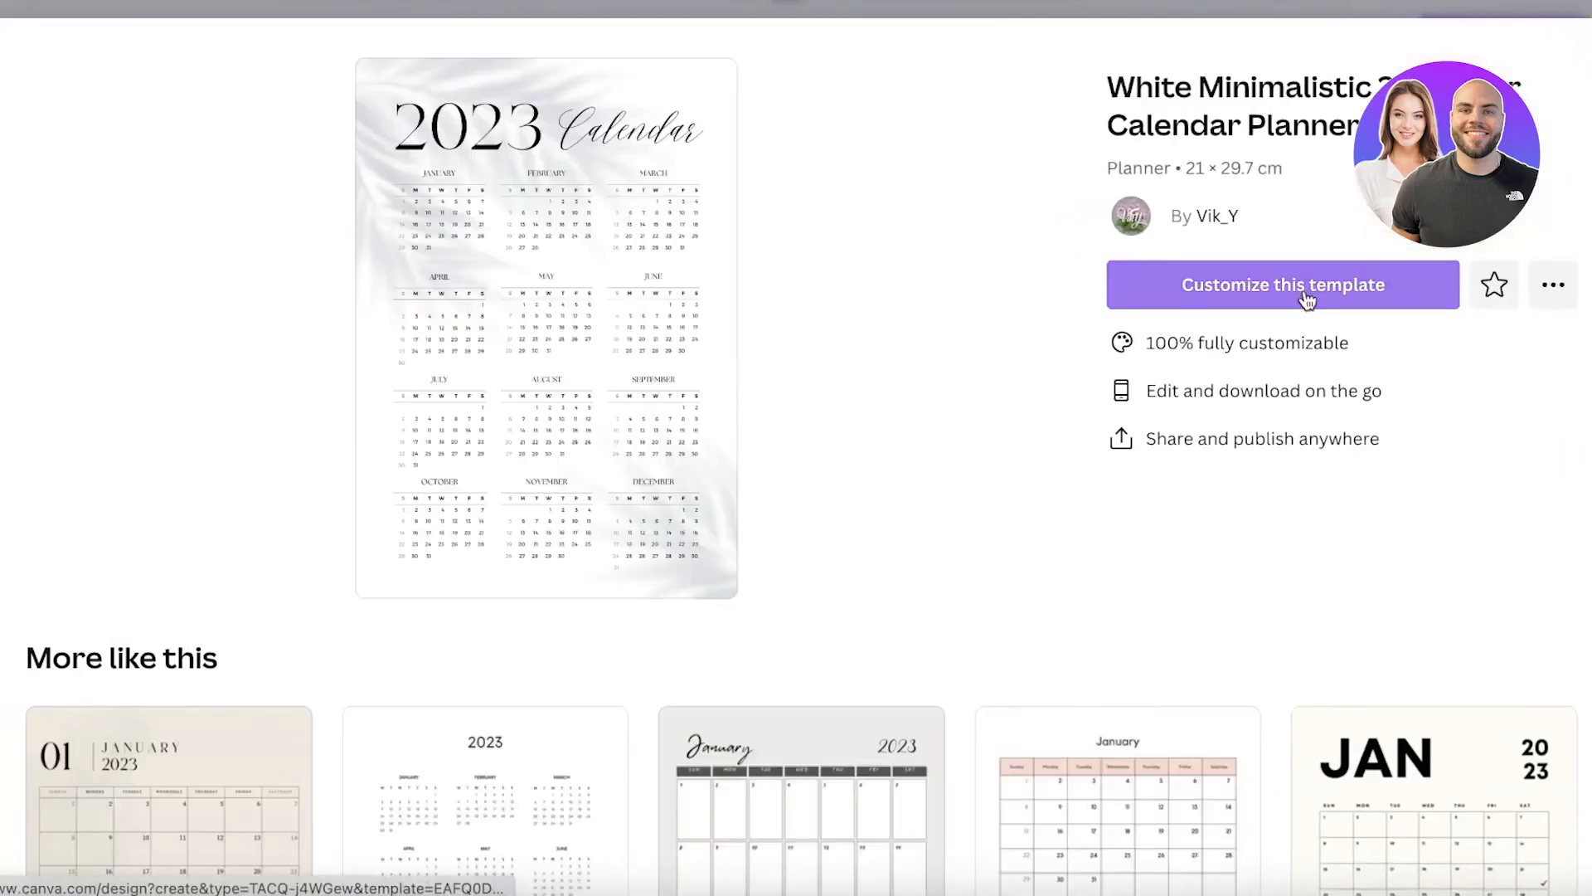
click(1306, 288)
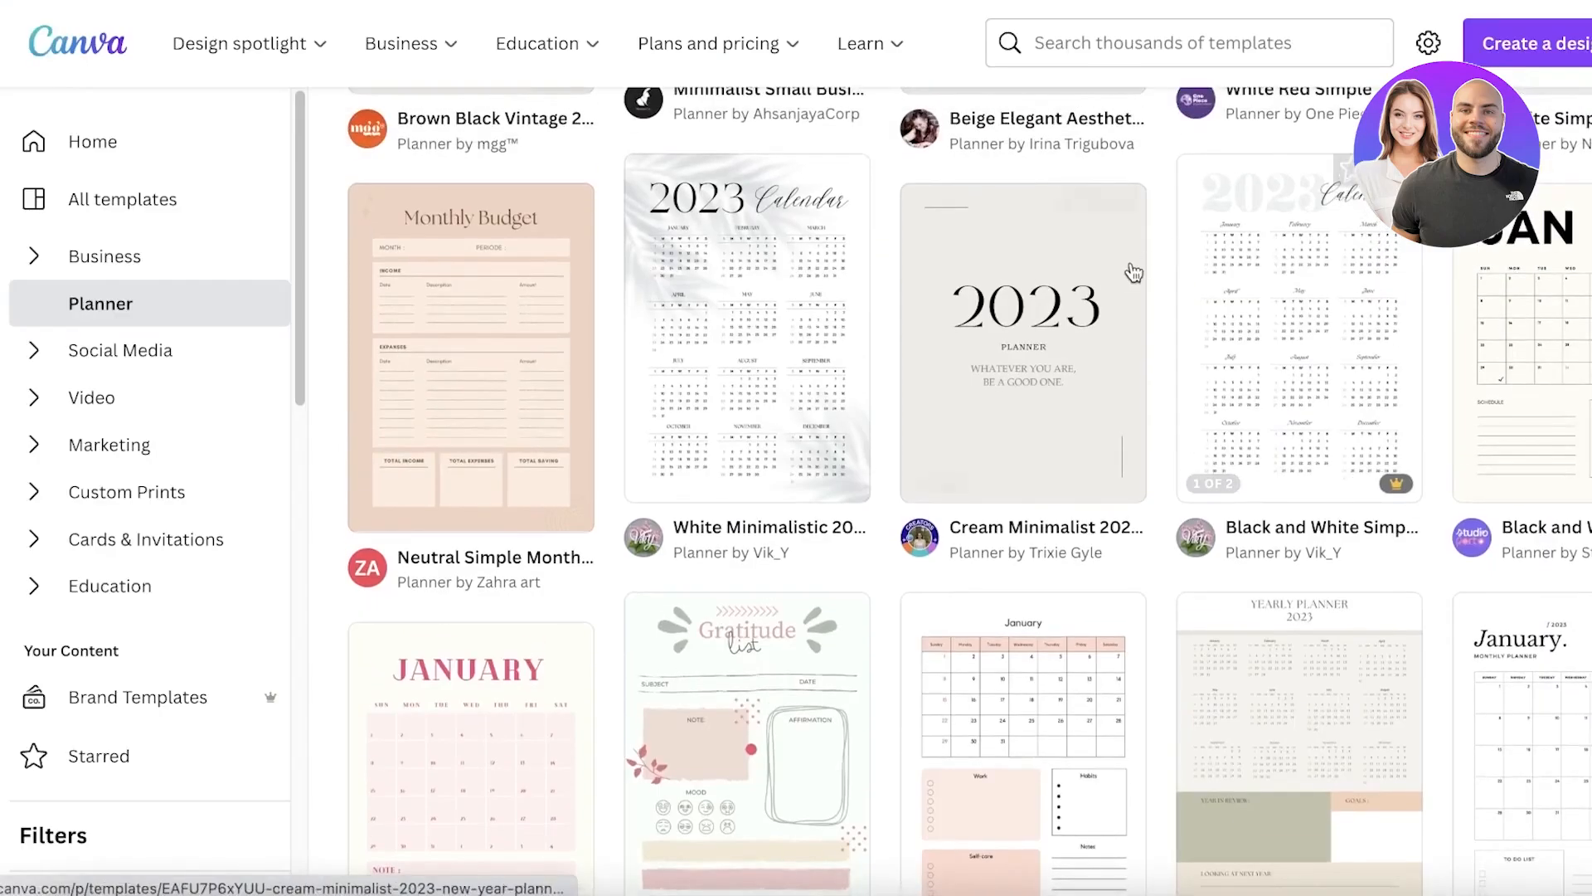
Start customizing the Black and White Simple Elegant 2023 Calendar template and look through both of its pages
click(1309, 308)
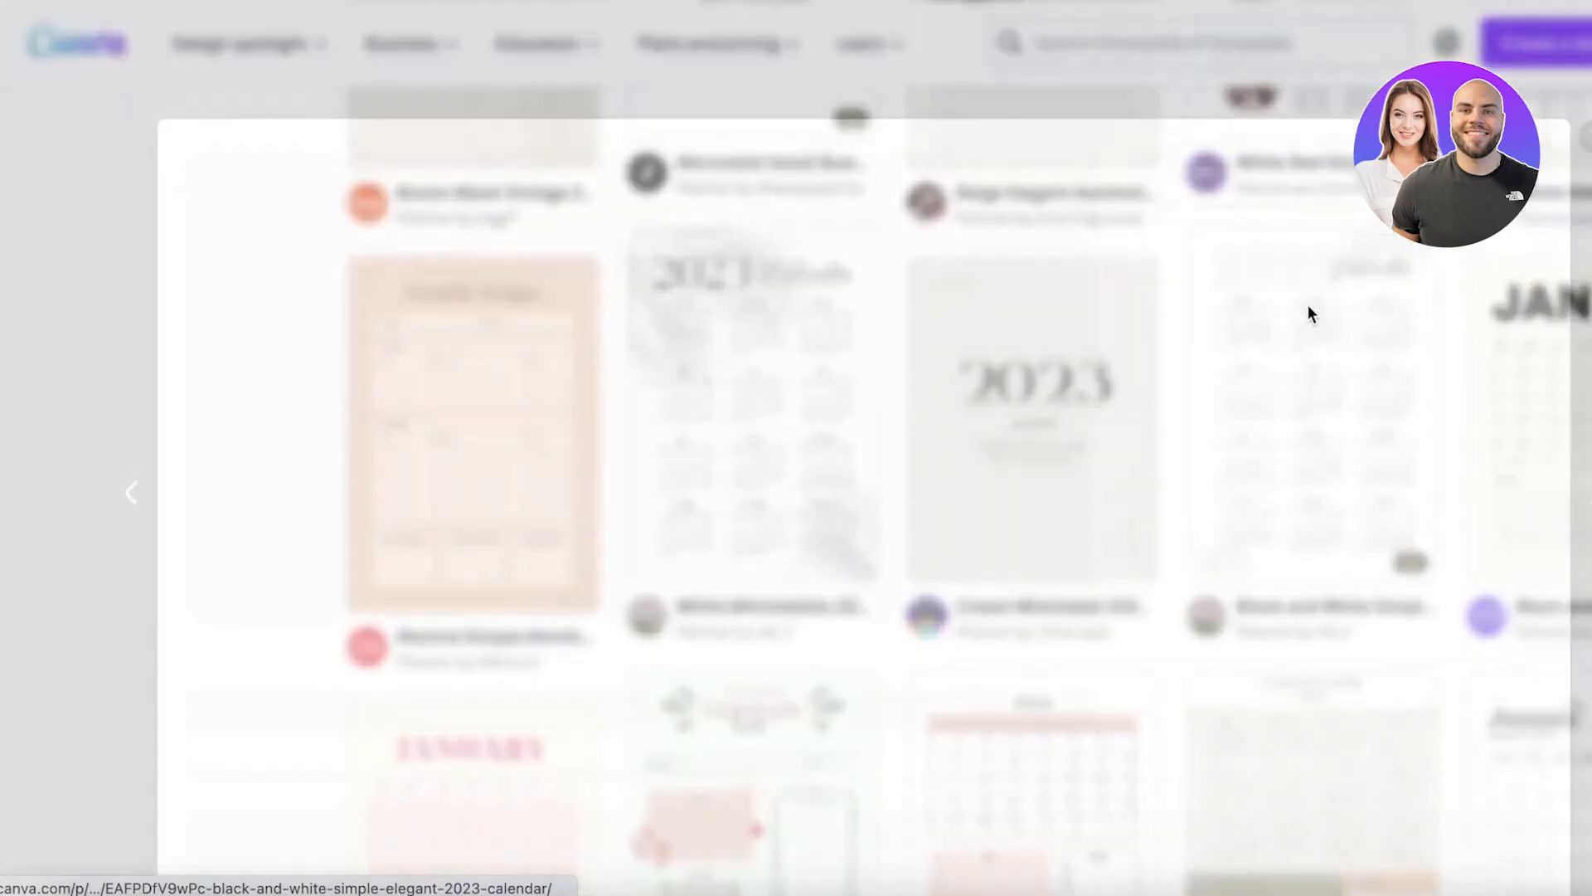
click(1322, 302)
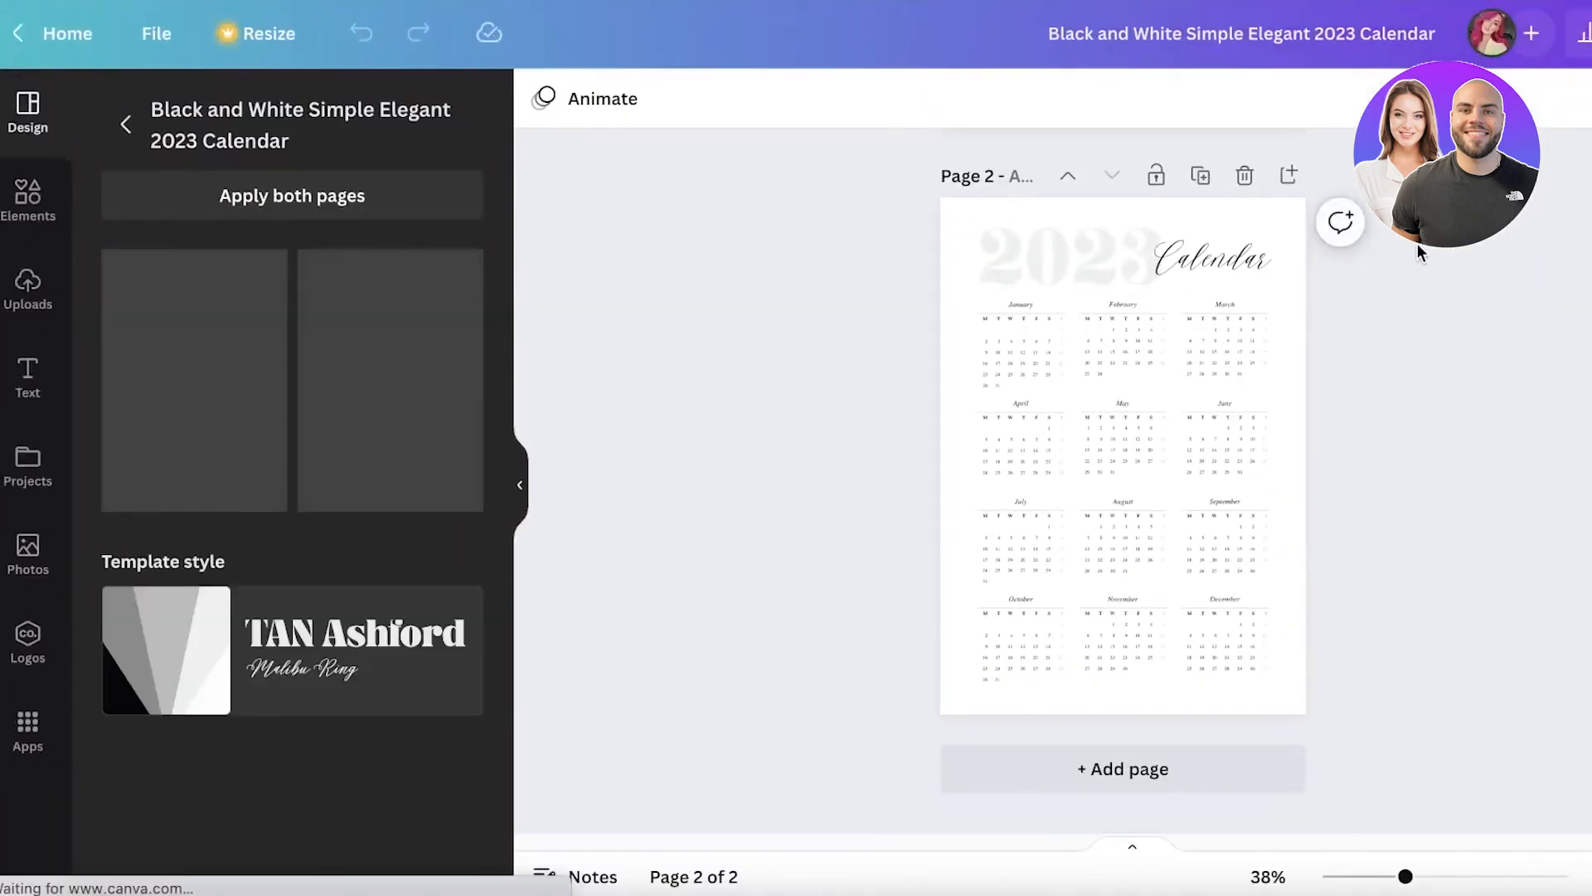
scroll(1103, 307, up, 7)
scroll(1239, 289, down, 3)
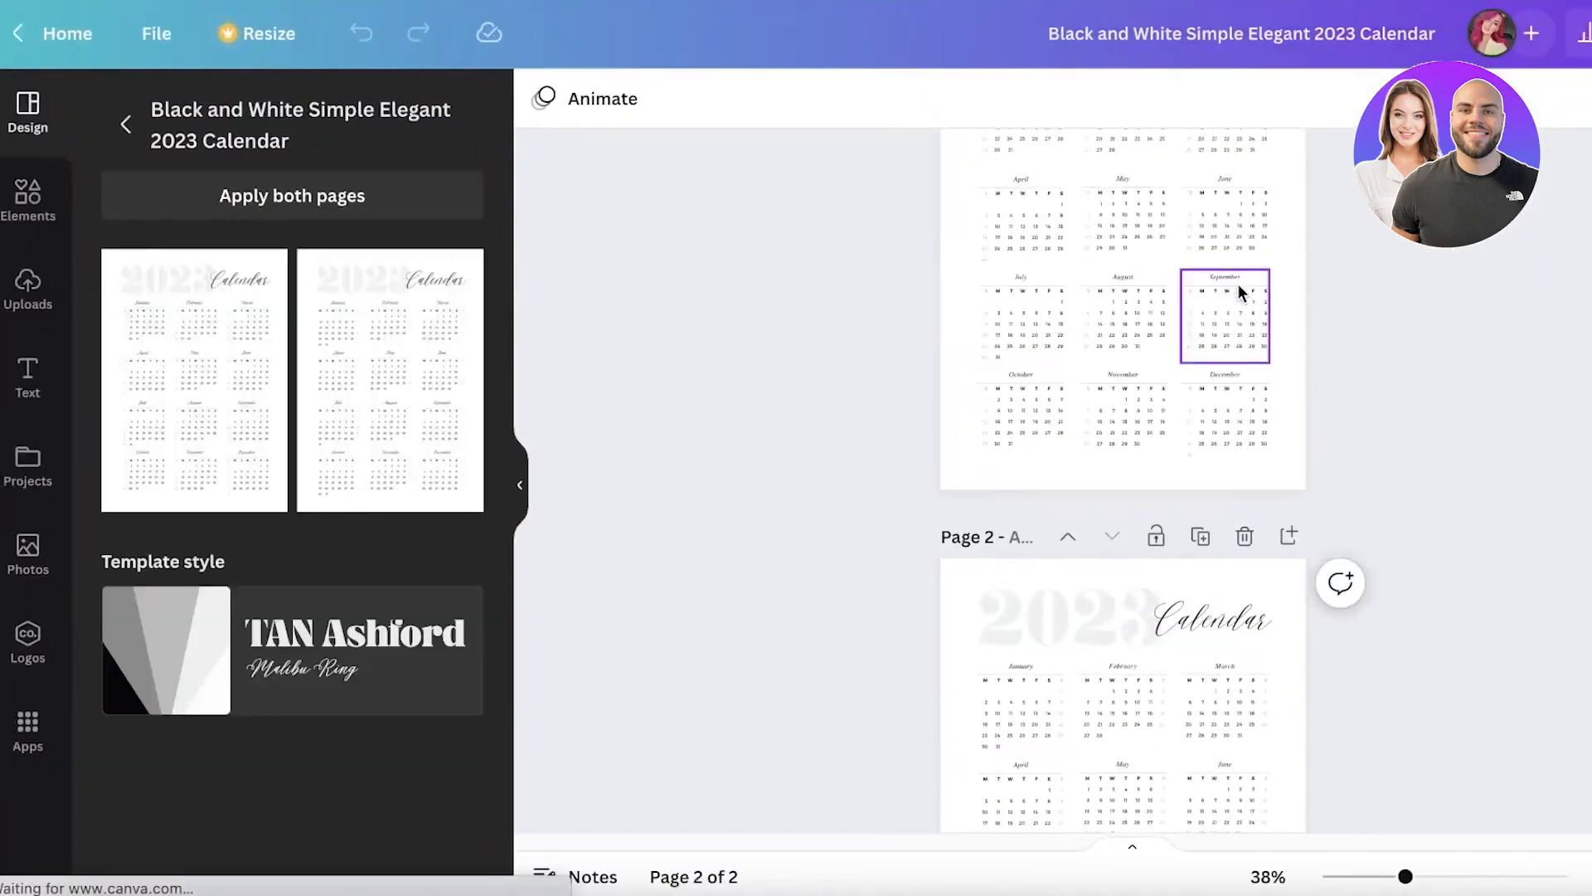
scroll(1254, 283, up, 3)
scroll(1300, 254, down, 5)
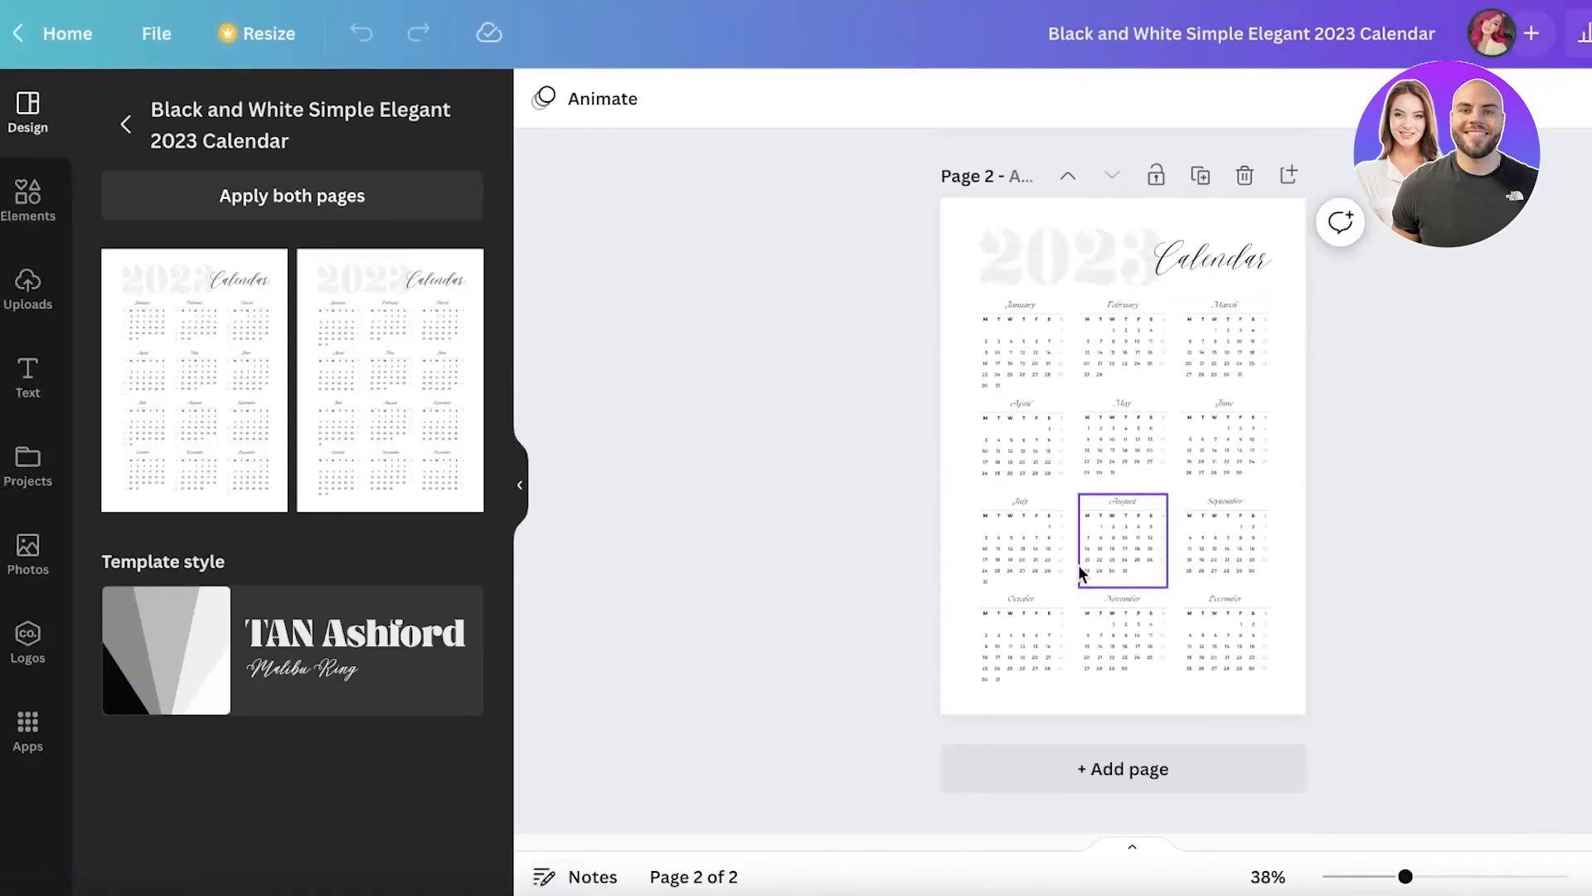
Delete the second page of the calendar design, keeping only the first one
click(1099, 544)
click(1434, 338)
scroll(1434, 340, up, 3)
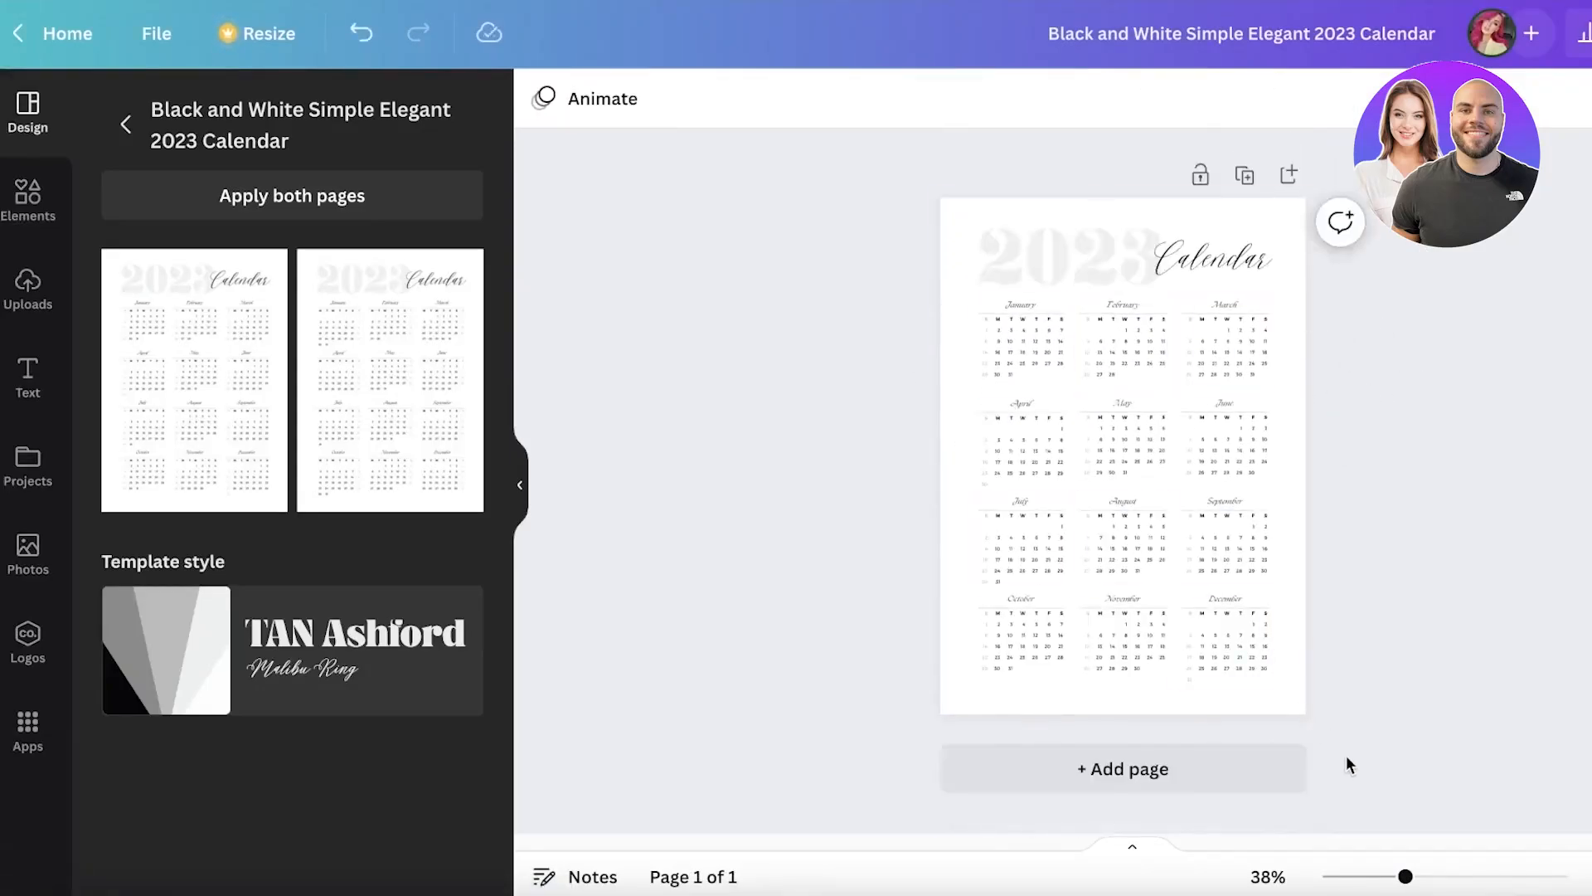
Replace the script title word "Calendar" beside 2023 with "Planner"
mouse_move(1404, 875)
mouse_down()
mouse_move(1442, 877)
mouse_move(1421, 877)
mouse_up()
click(1241, 232)
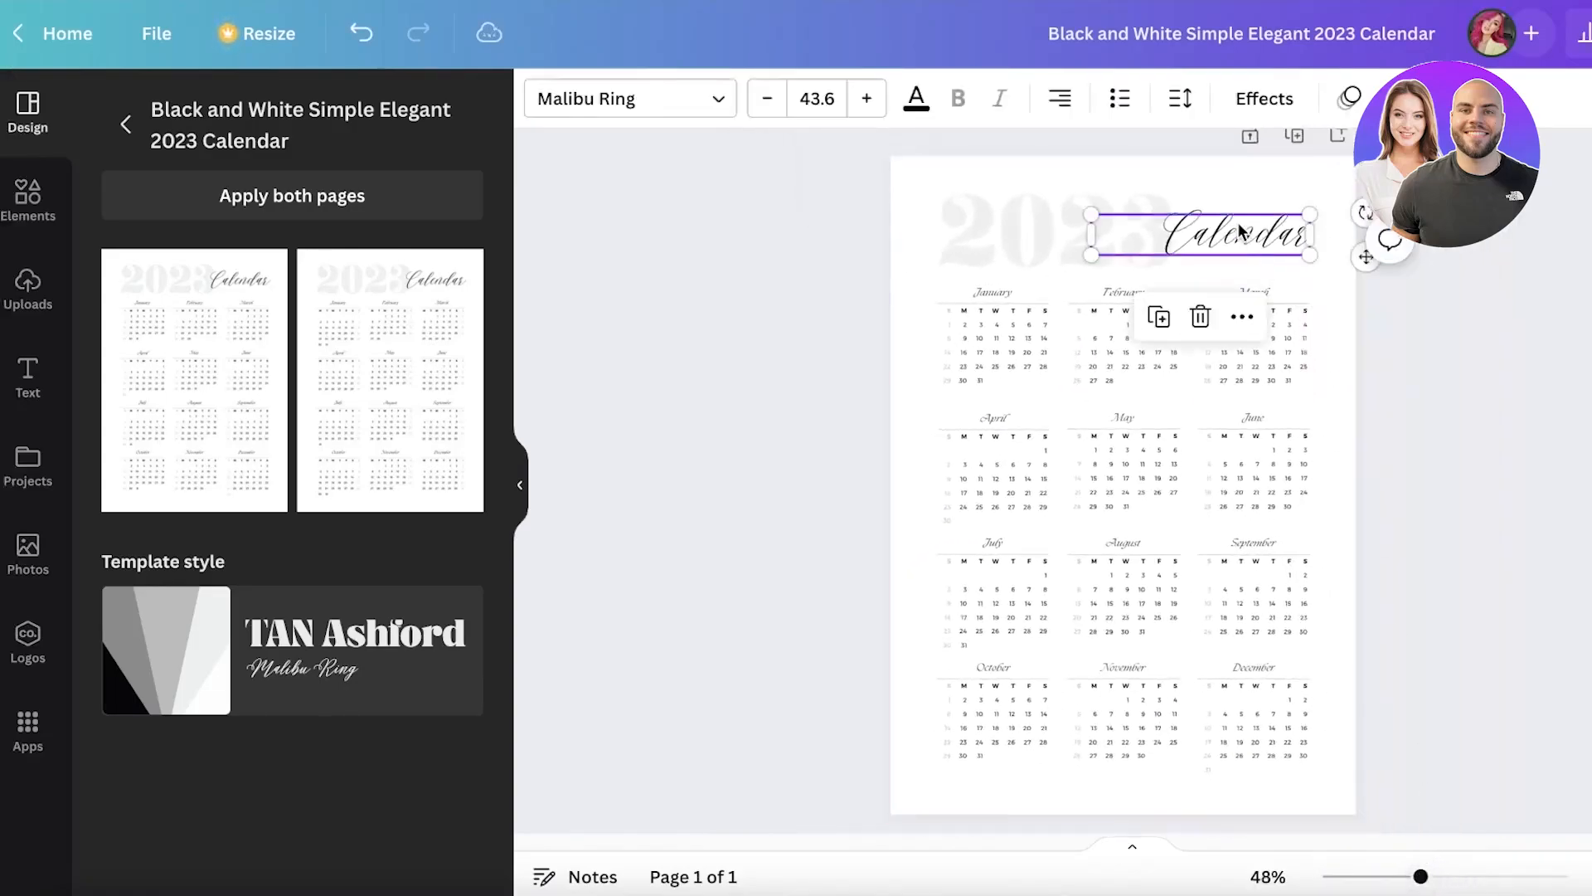
double_click(1239, 222)
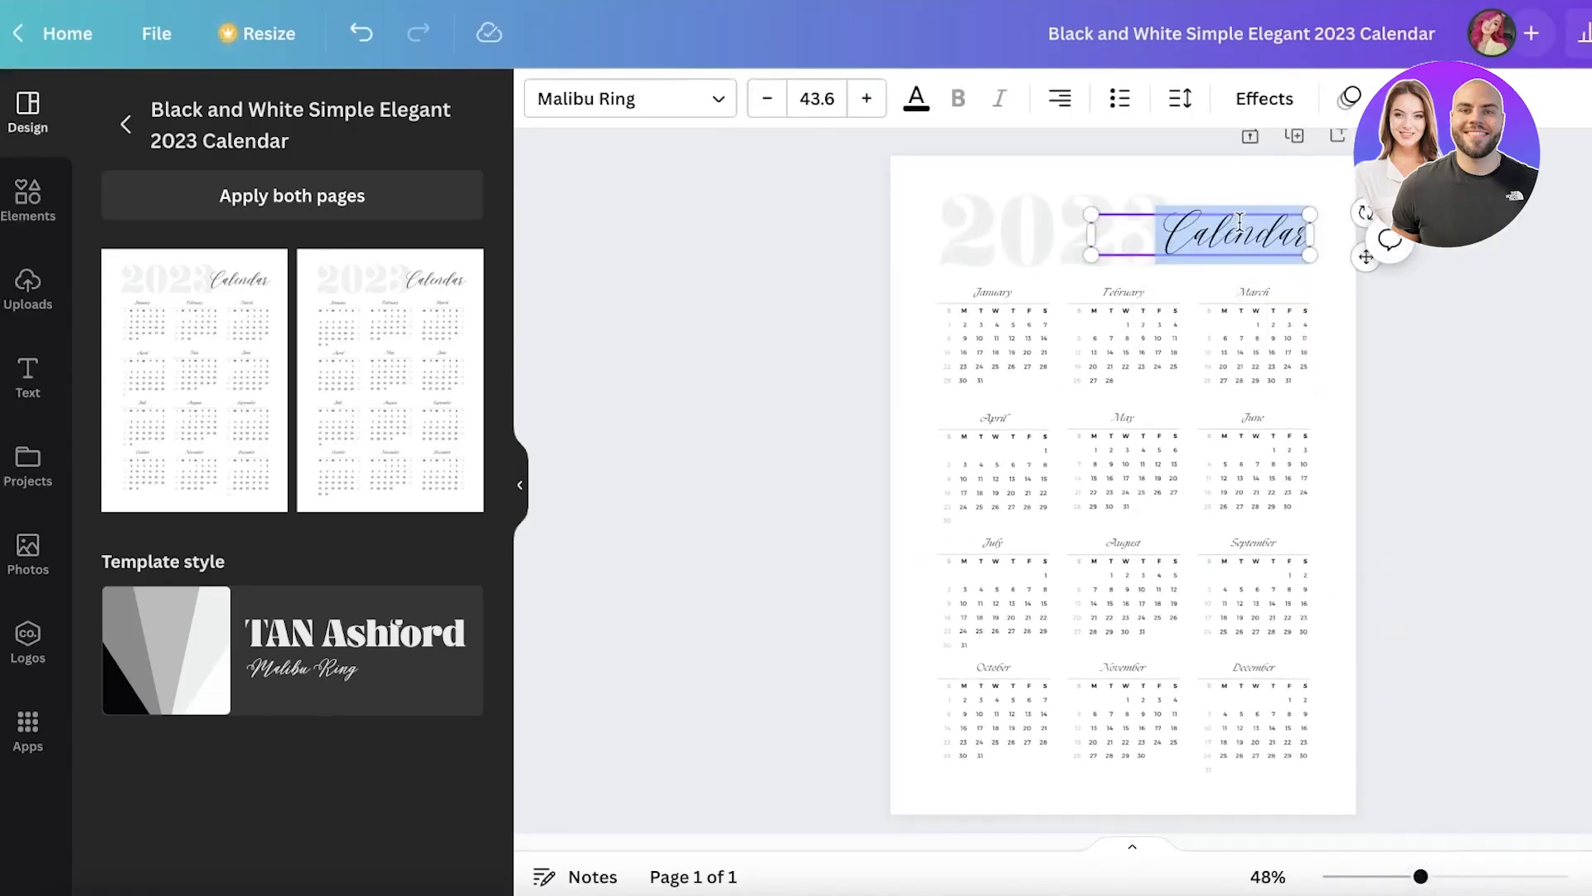
text(Planner)
click(1582, 340)
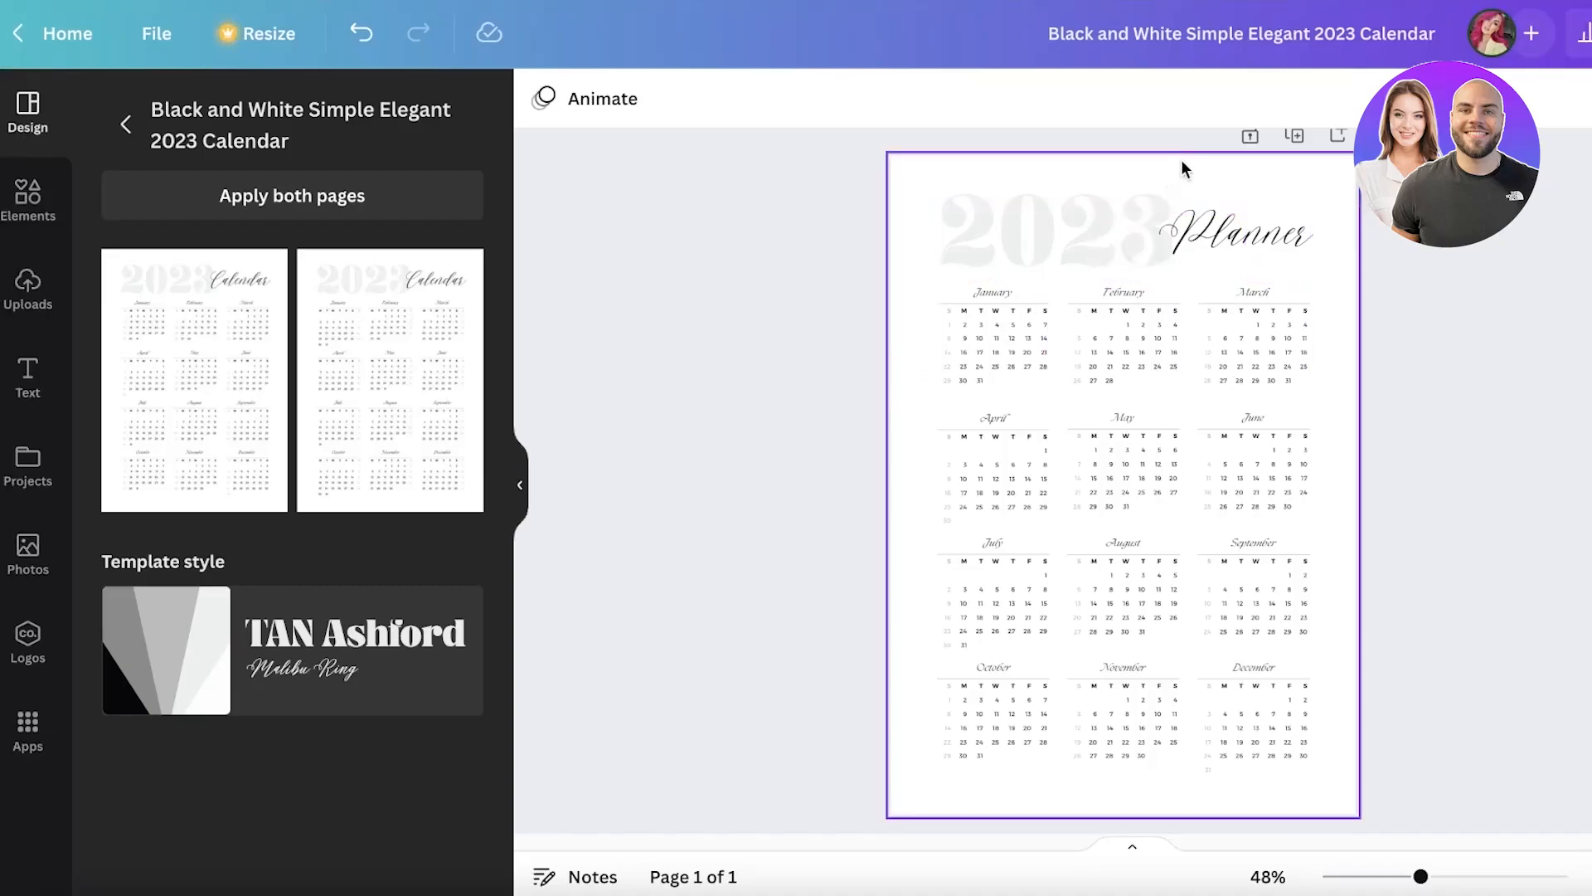
click(990, 326)
click(1126, 333)
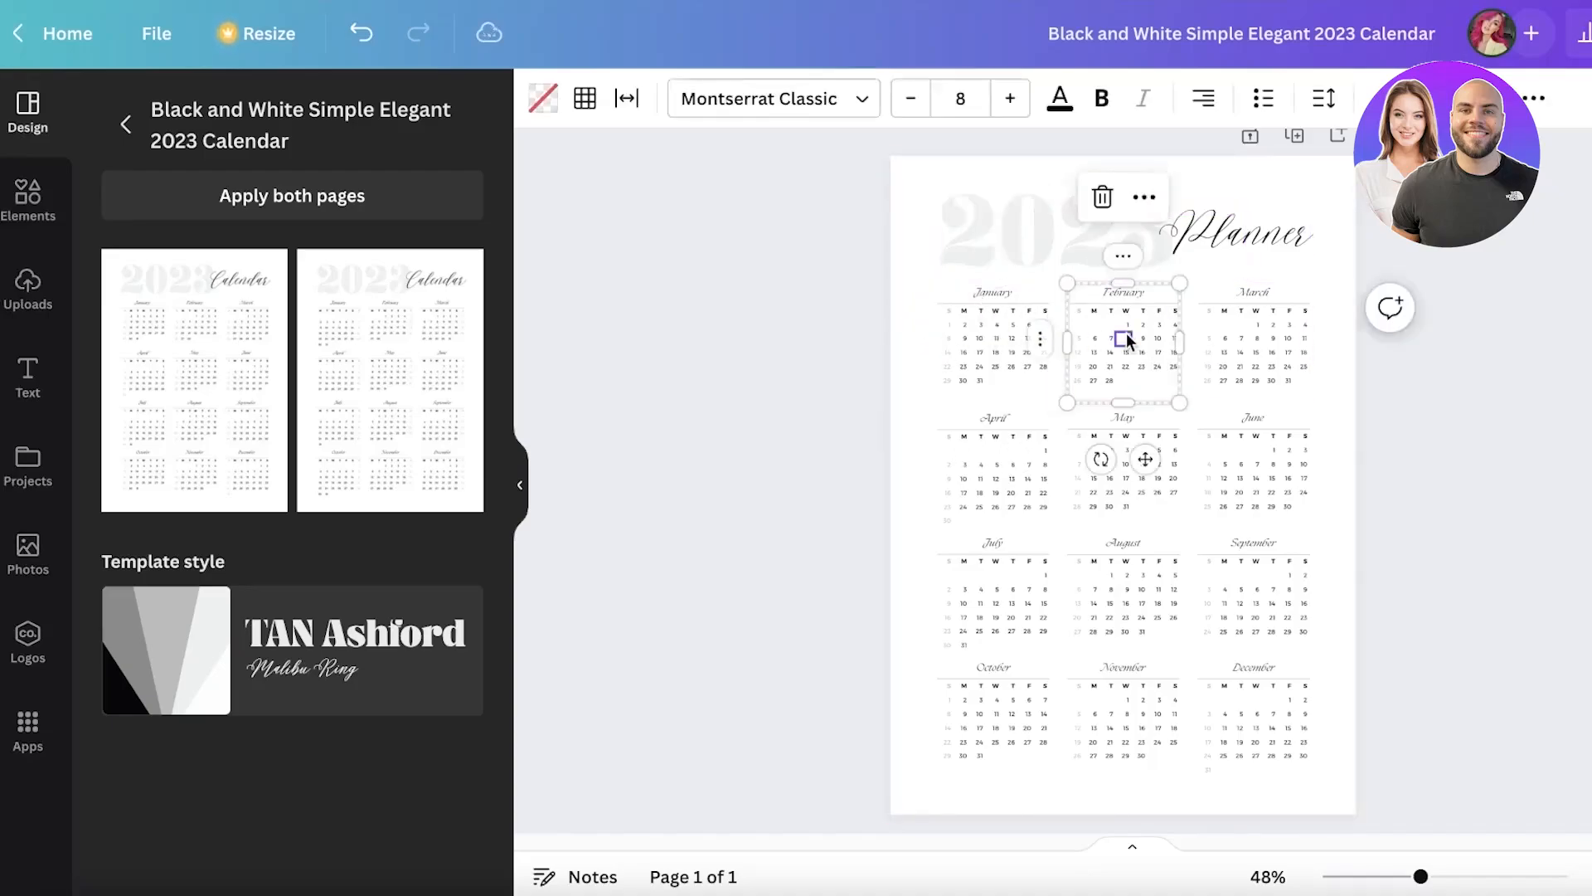
click(1362, 329)
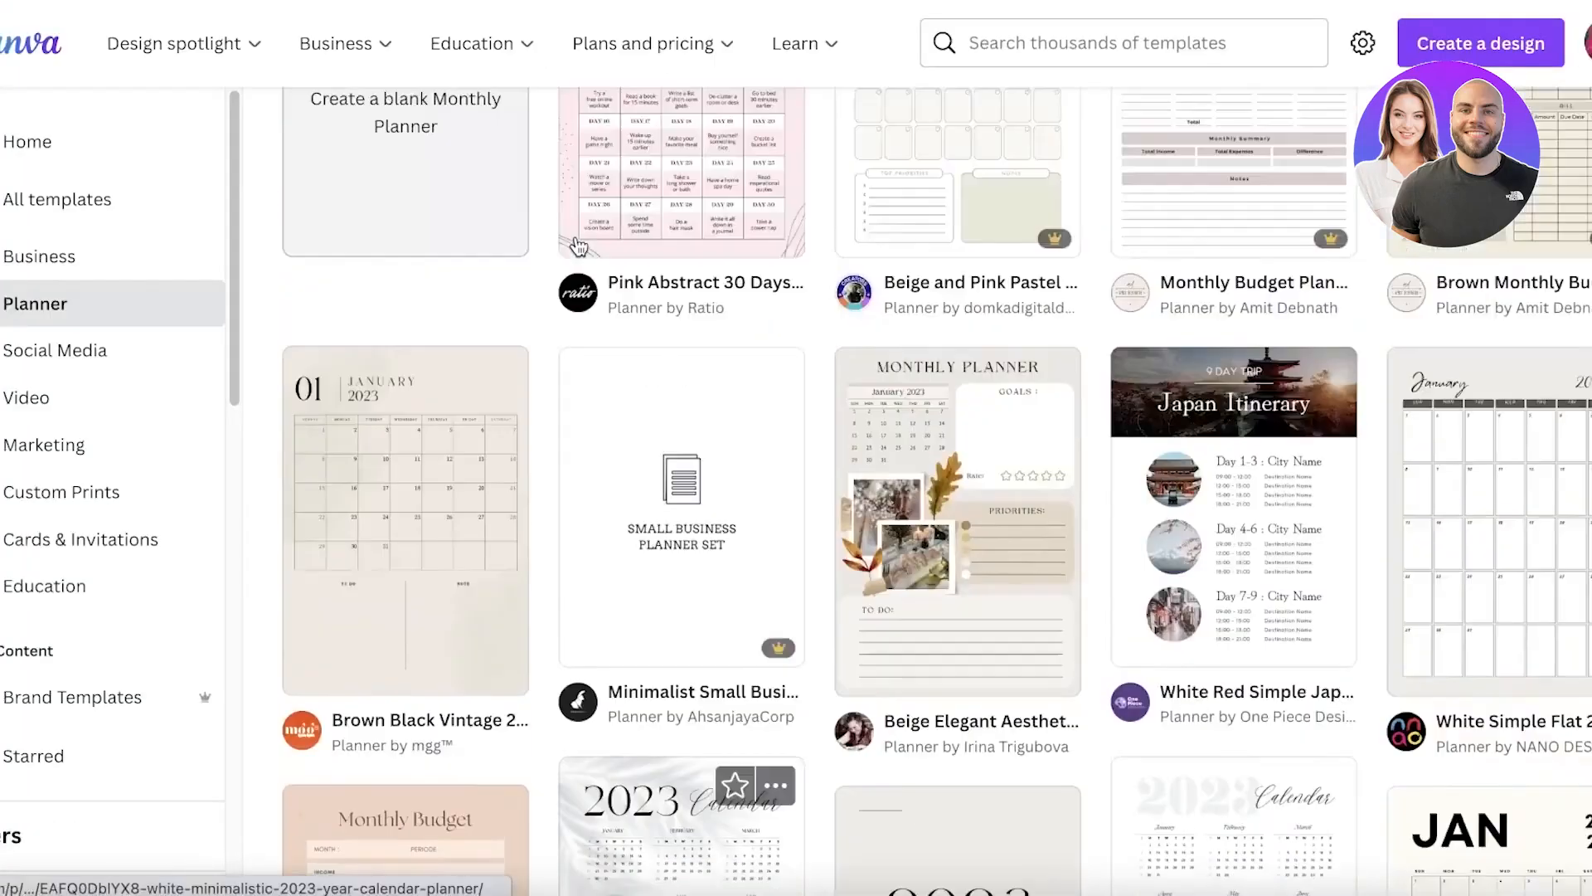
scroll(466, 298, up, 8)
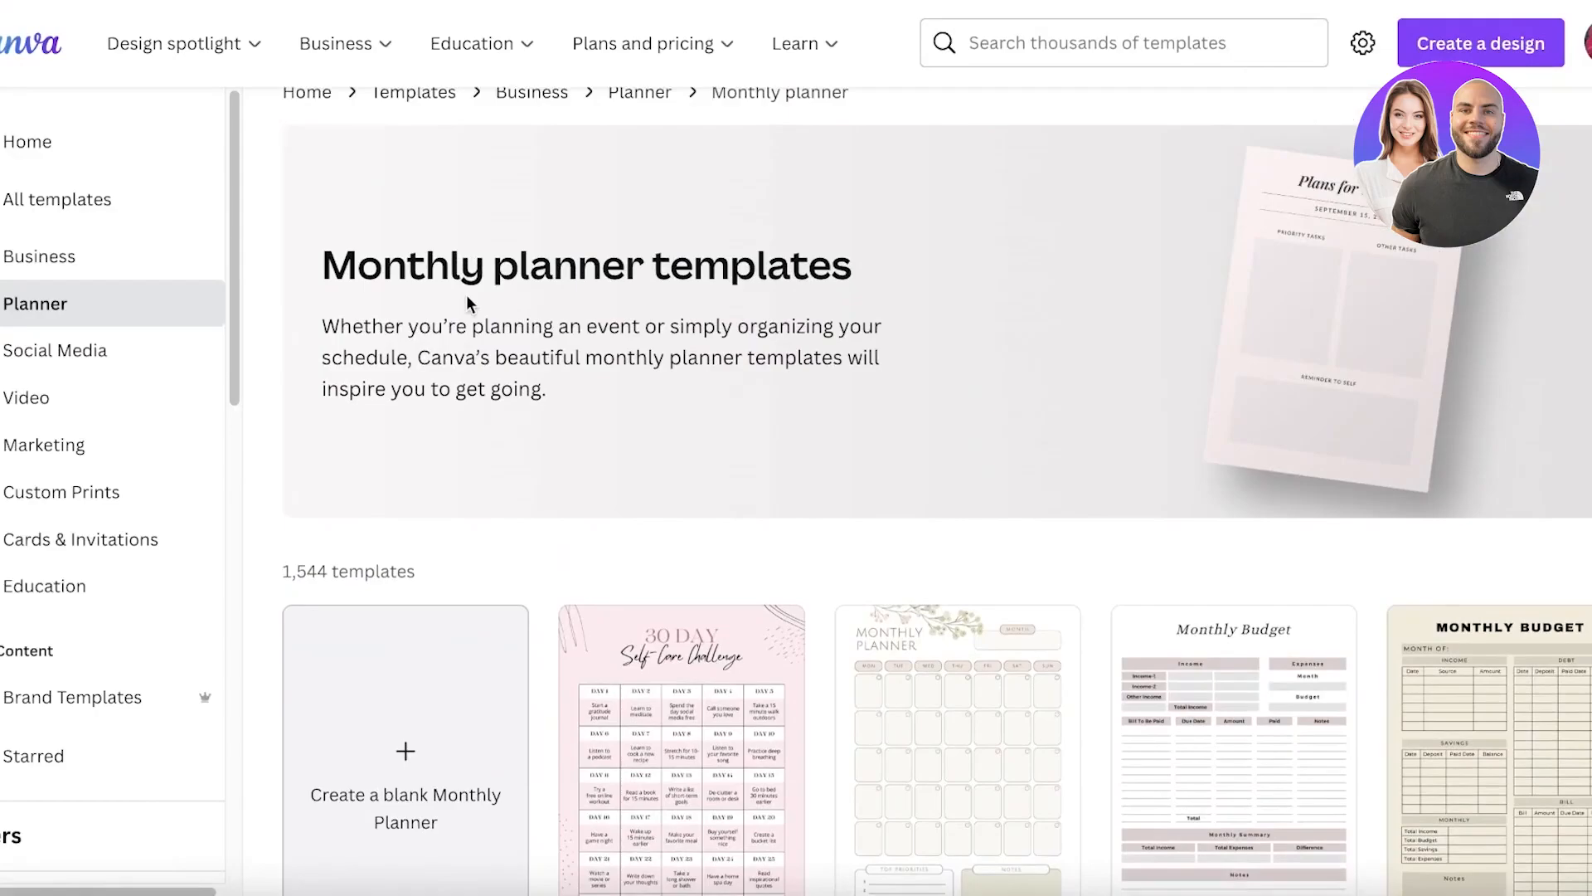
scroll(466, 297, down, 3)
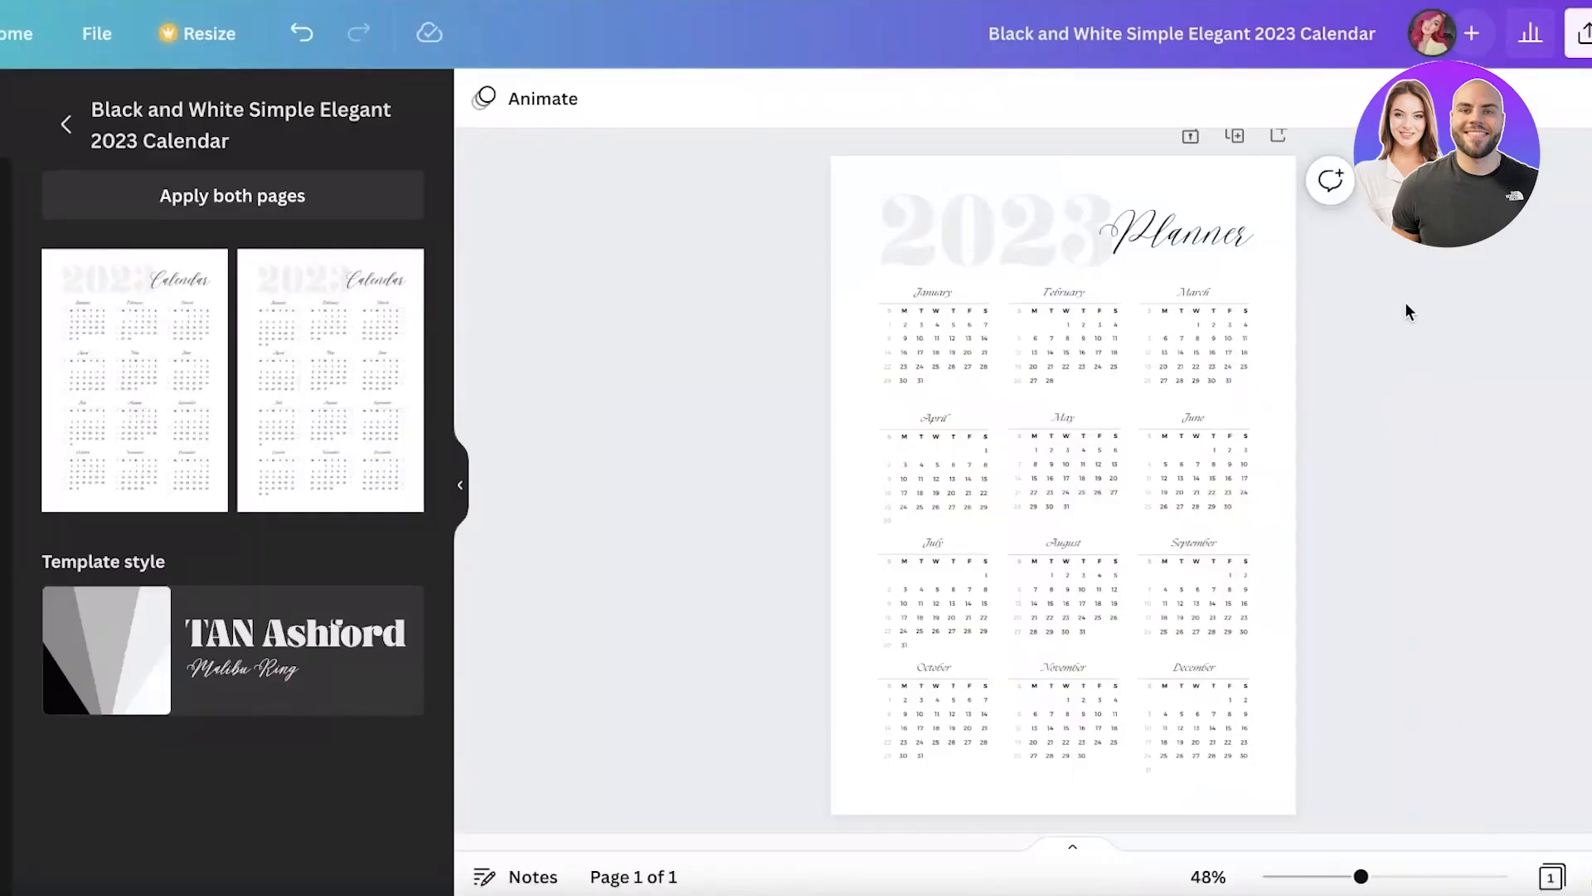
Try larger font sizes such as 18 and 16 on the January heading, and restore its original size
drag(1361, 877, 1426, 877)
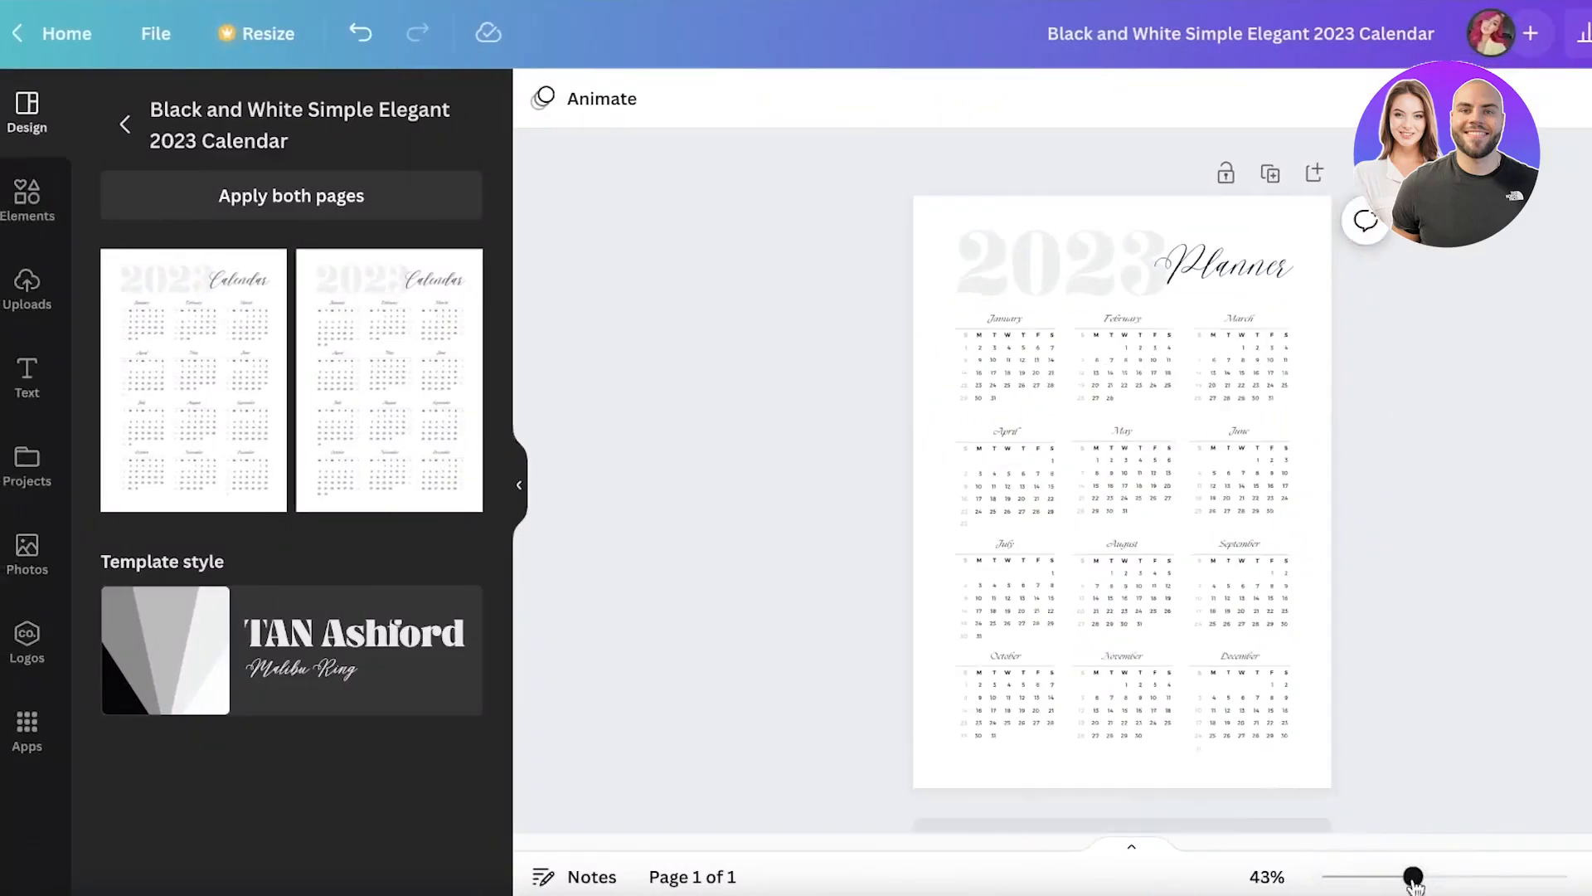
click(957, 282)
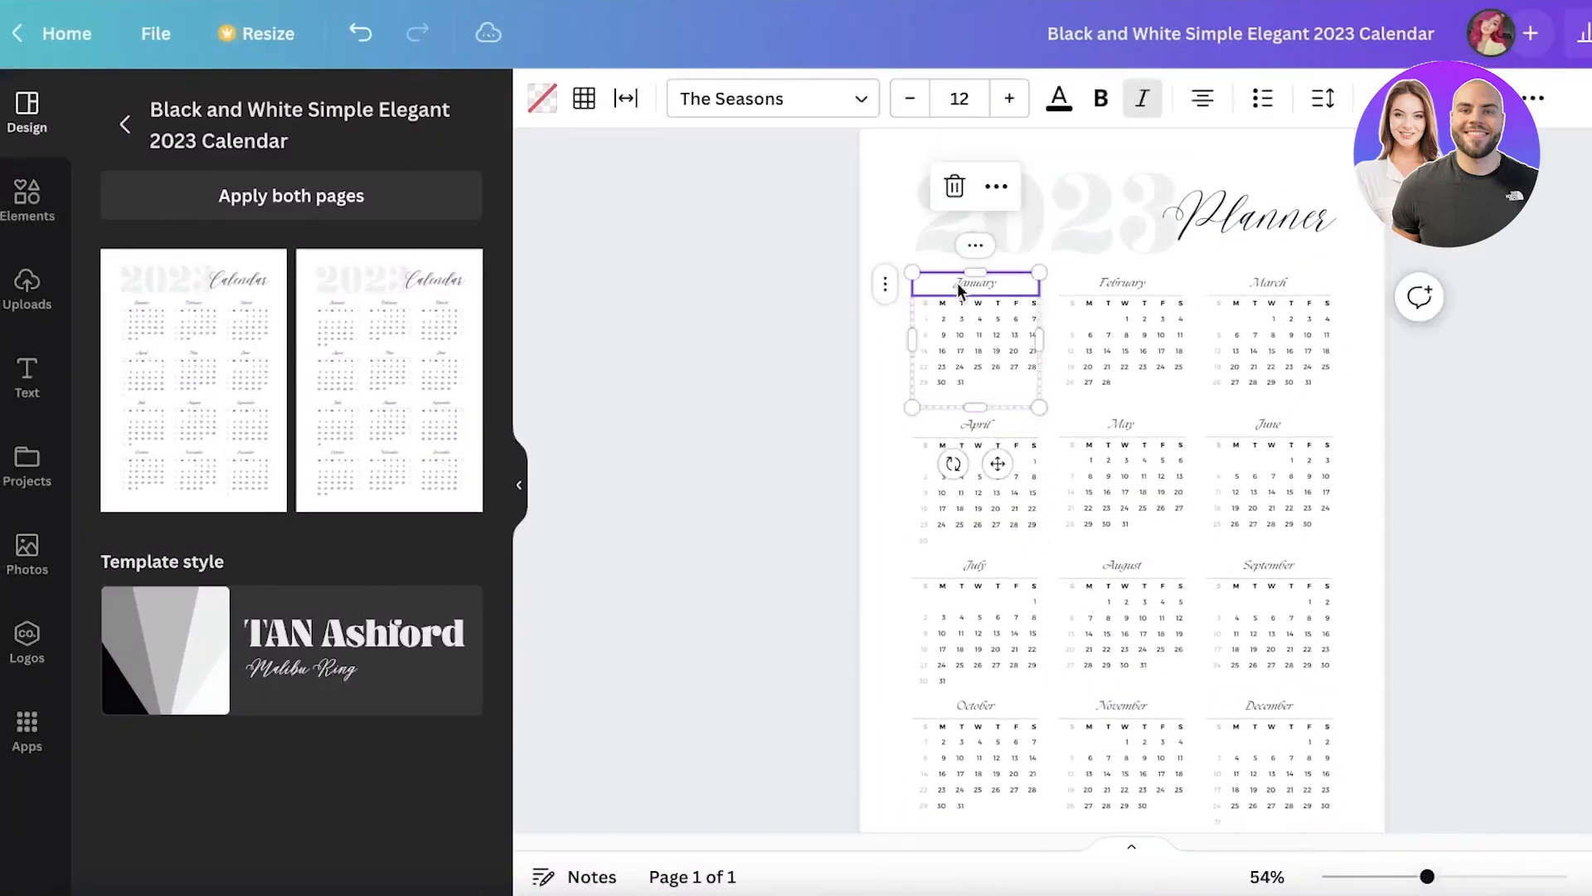
click(1009, 98)
click(1009, 97)
click(1009, 97)
click(1009, 97)
click(1009, 98)
click(1009, 98)
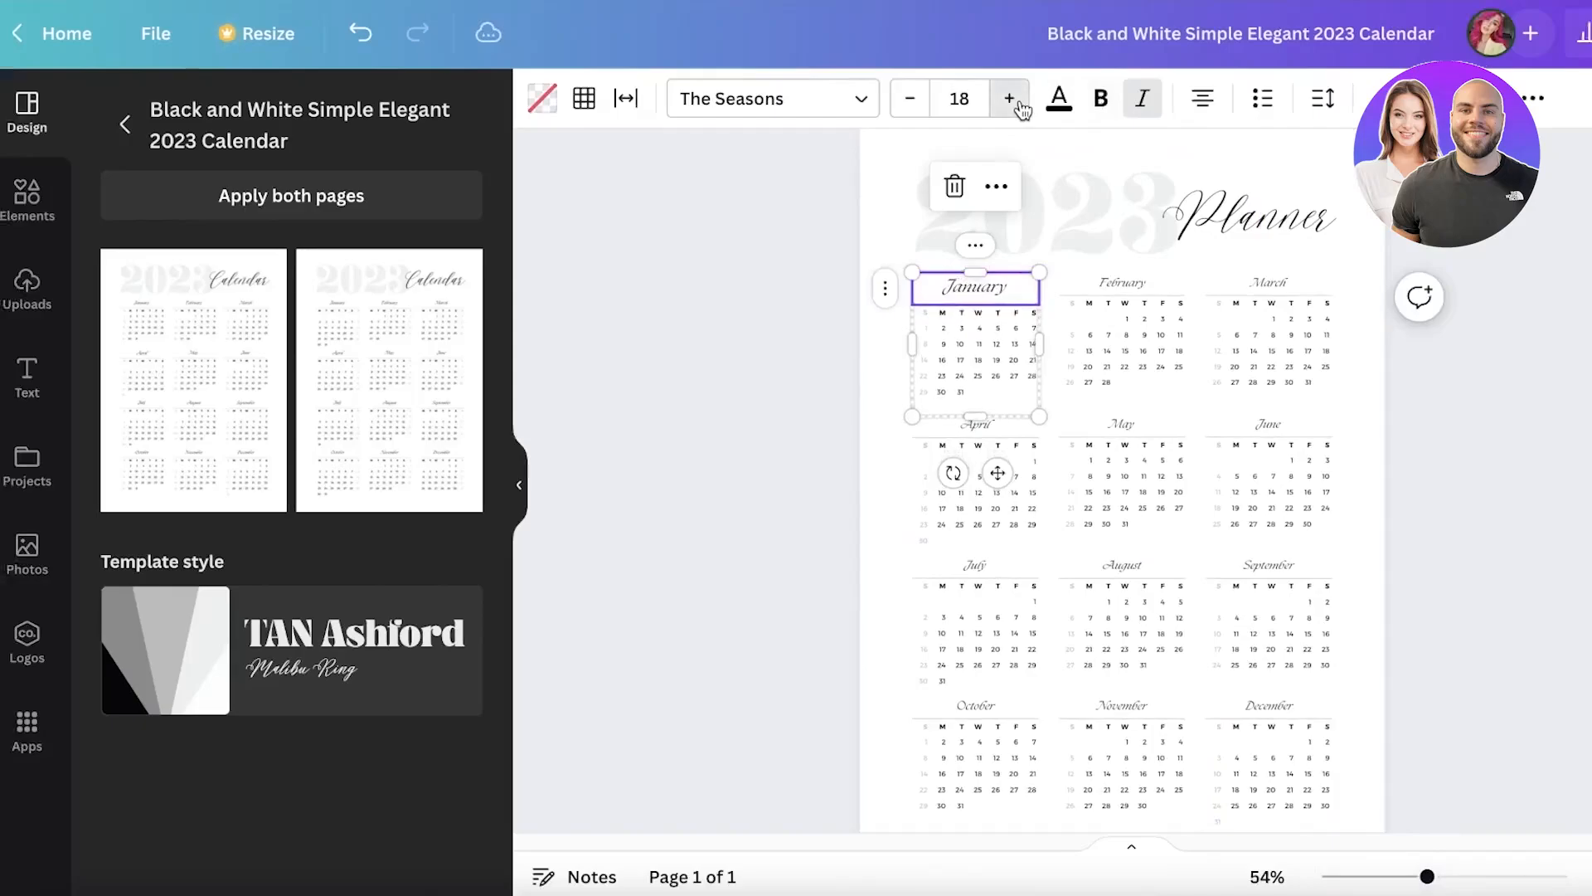
click(1020, 107)
click(1020, 106)
click(1016, 103)
click(911, 106)
click(911, 107)
click(911, 106)
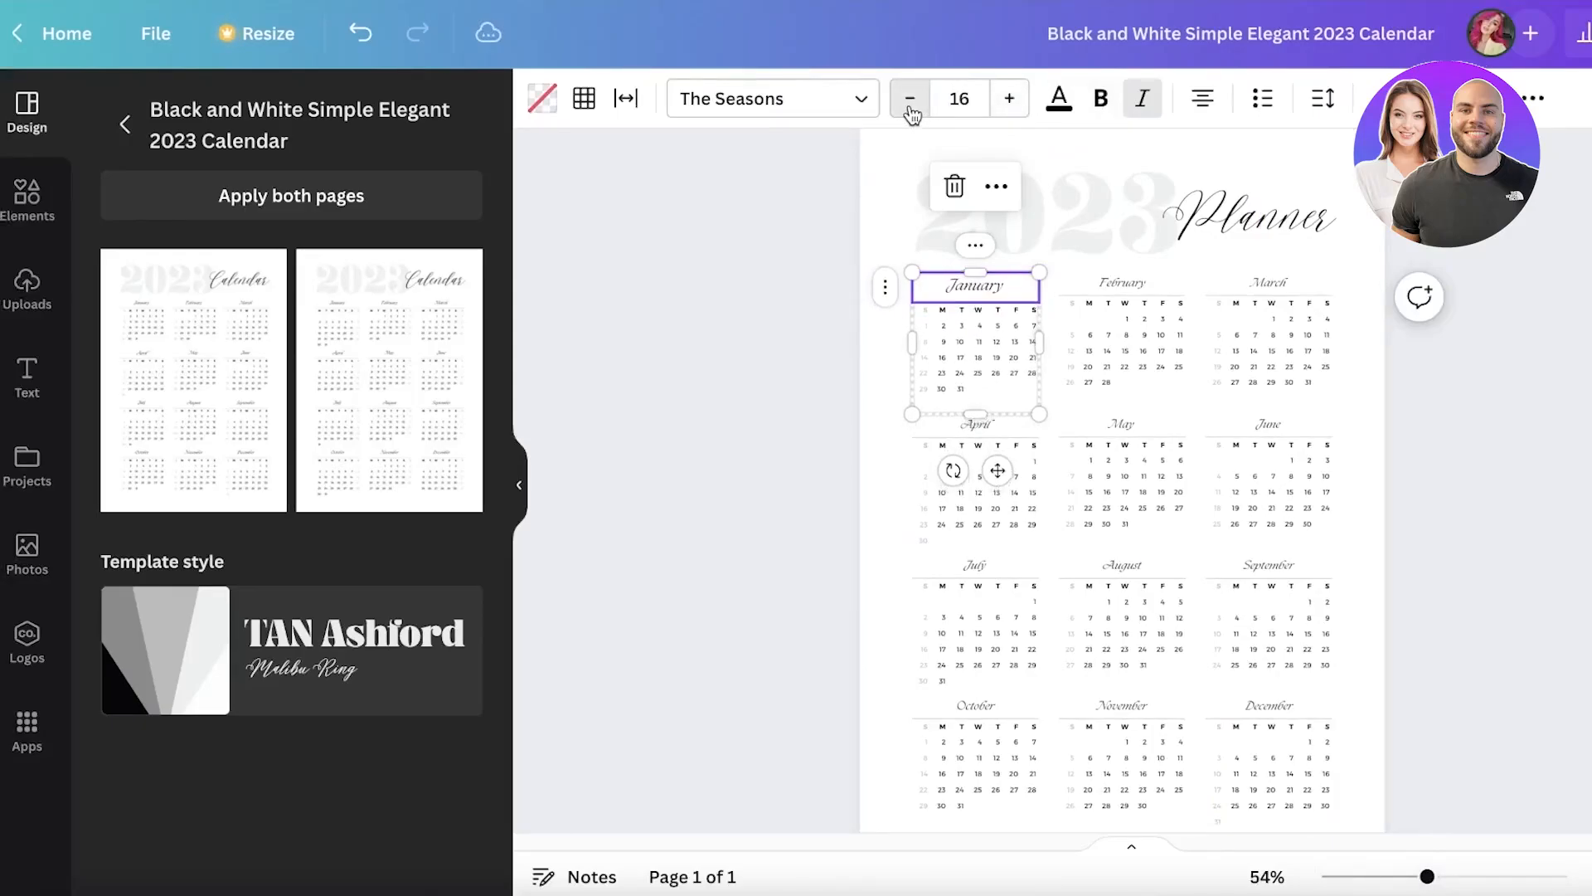
click(910, 100)
click(911, 100)
click(1374, 335)
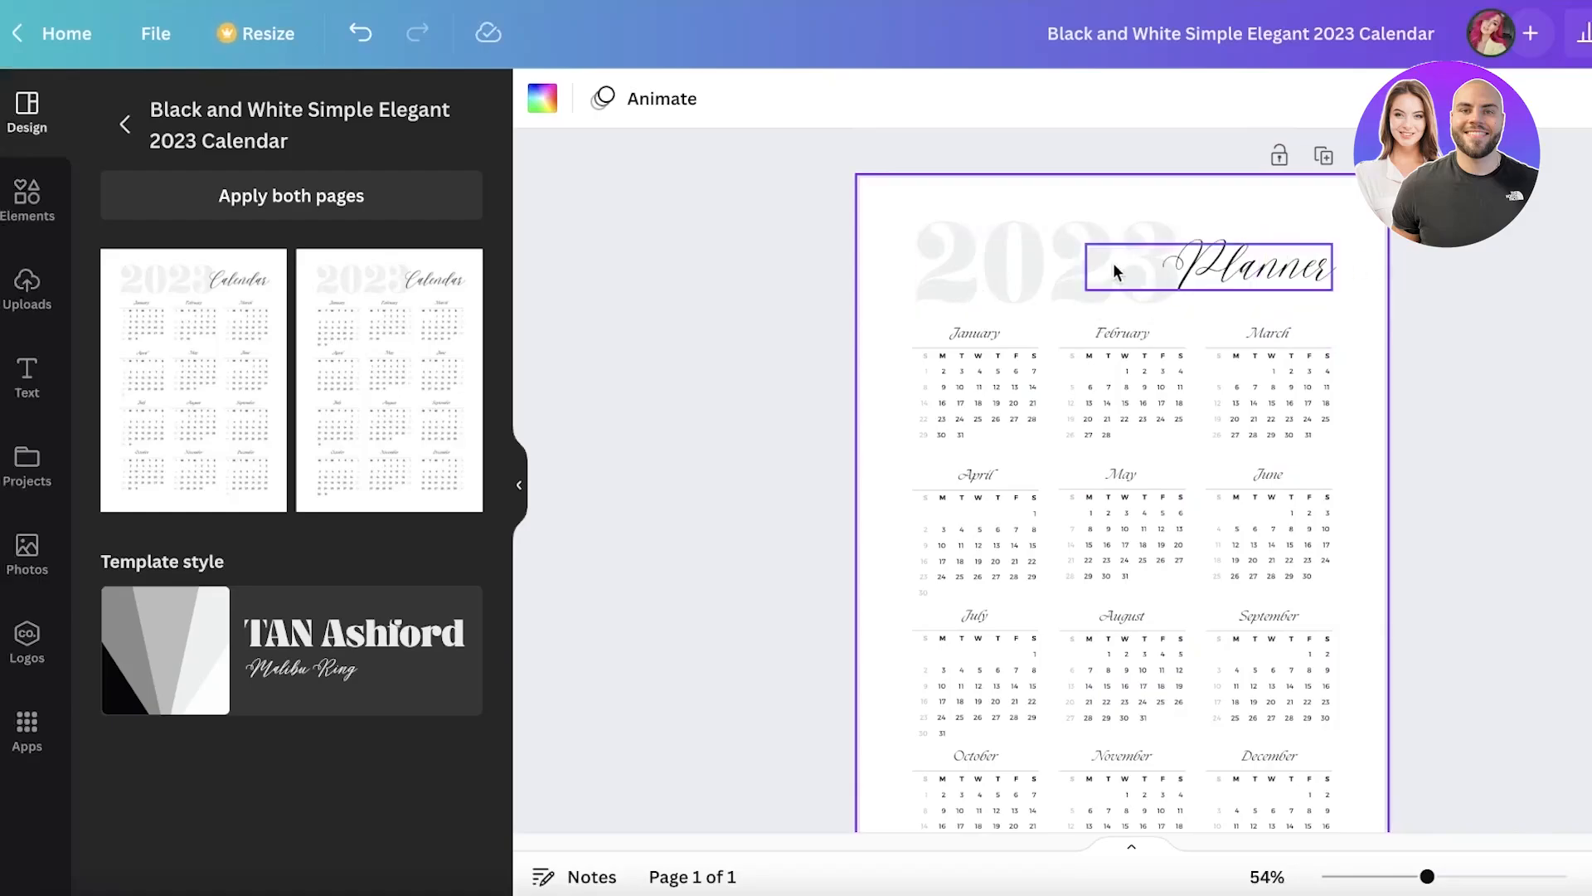
Add a blank second page below the 2023 Planner page
scroll(811, 290, down, 3)
scroll(1327, 365, up, 3)
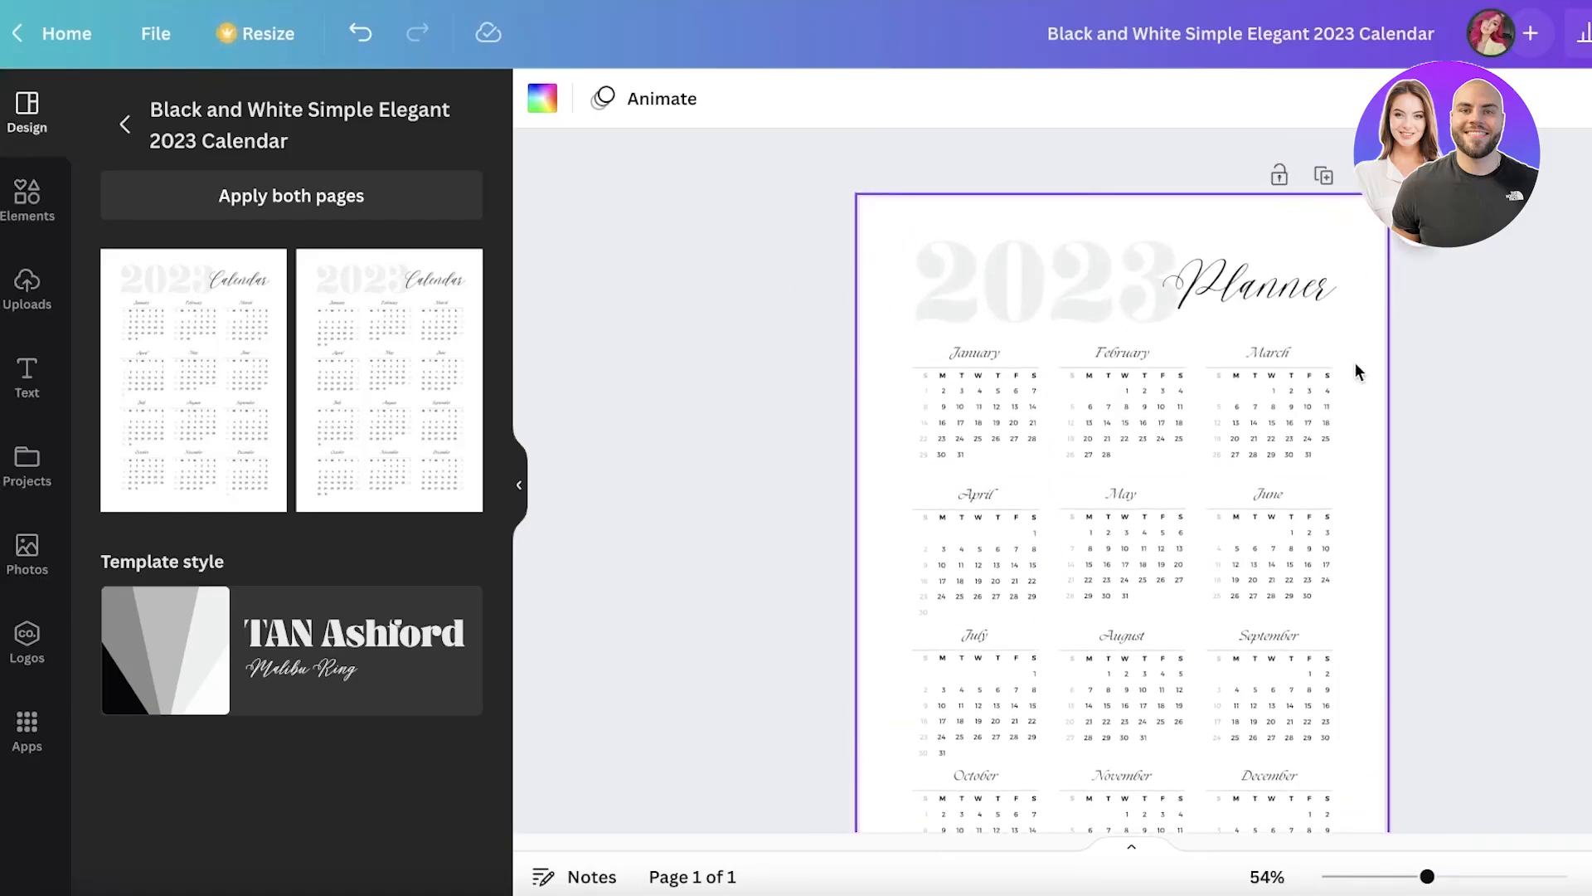
scroll(1161, 593, down, 3)
click(1113, 775)
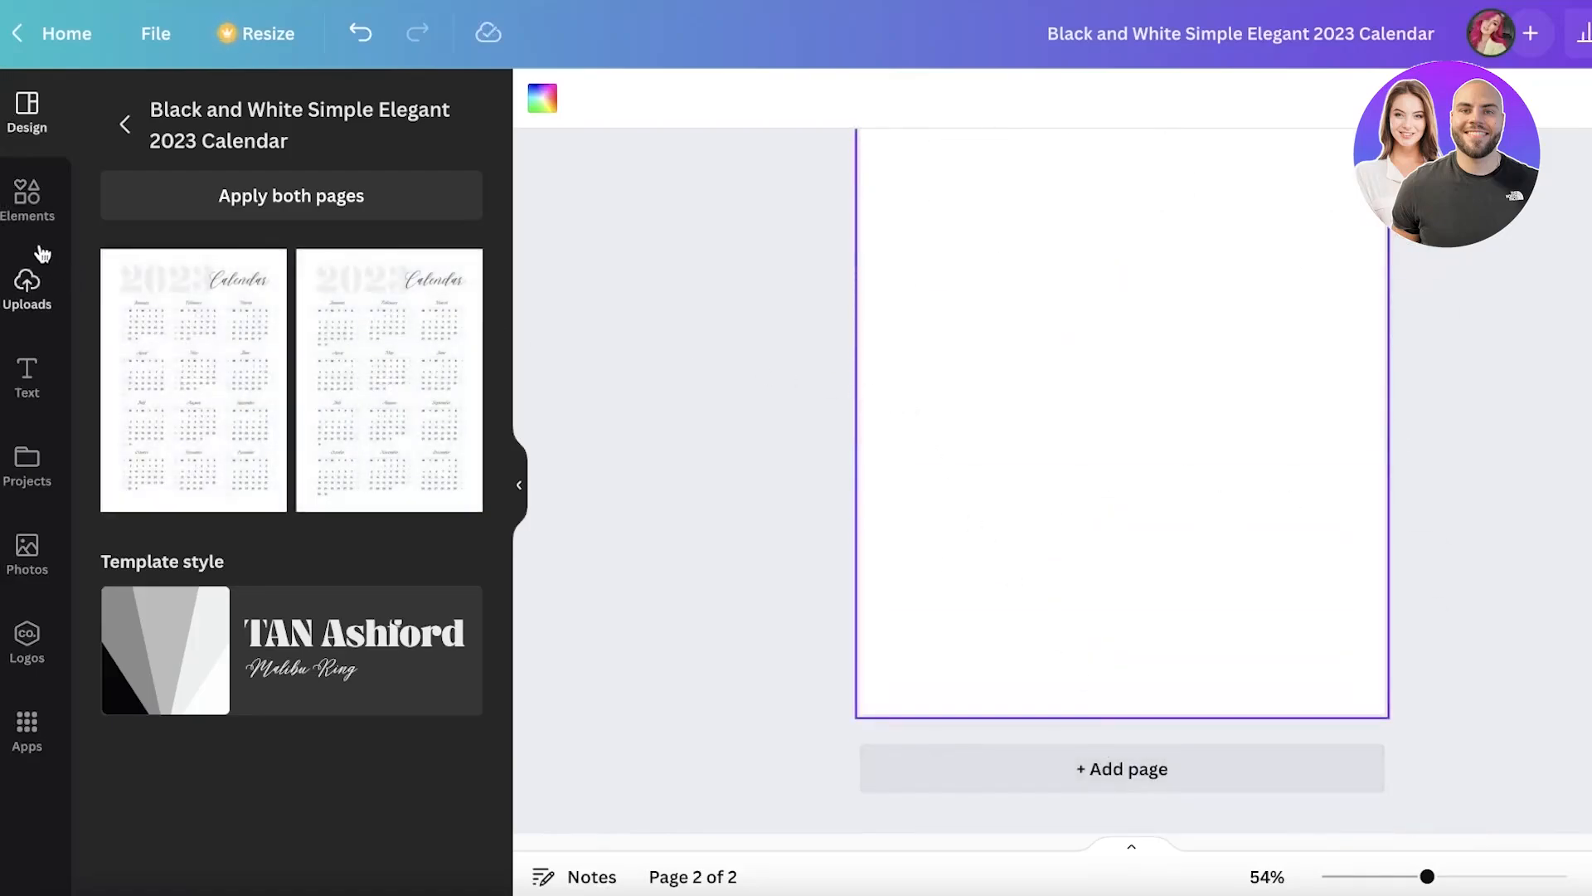
Place the recently used blue and pink watercolor photo on the blank second page
click(28, 203)
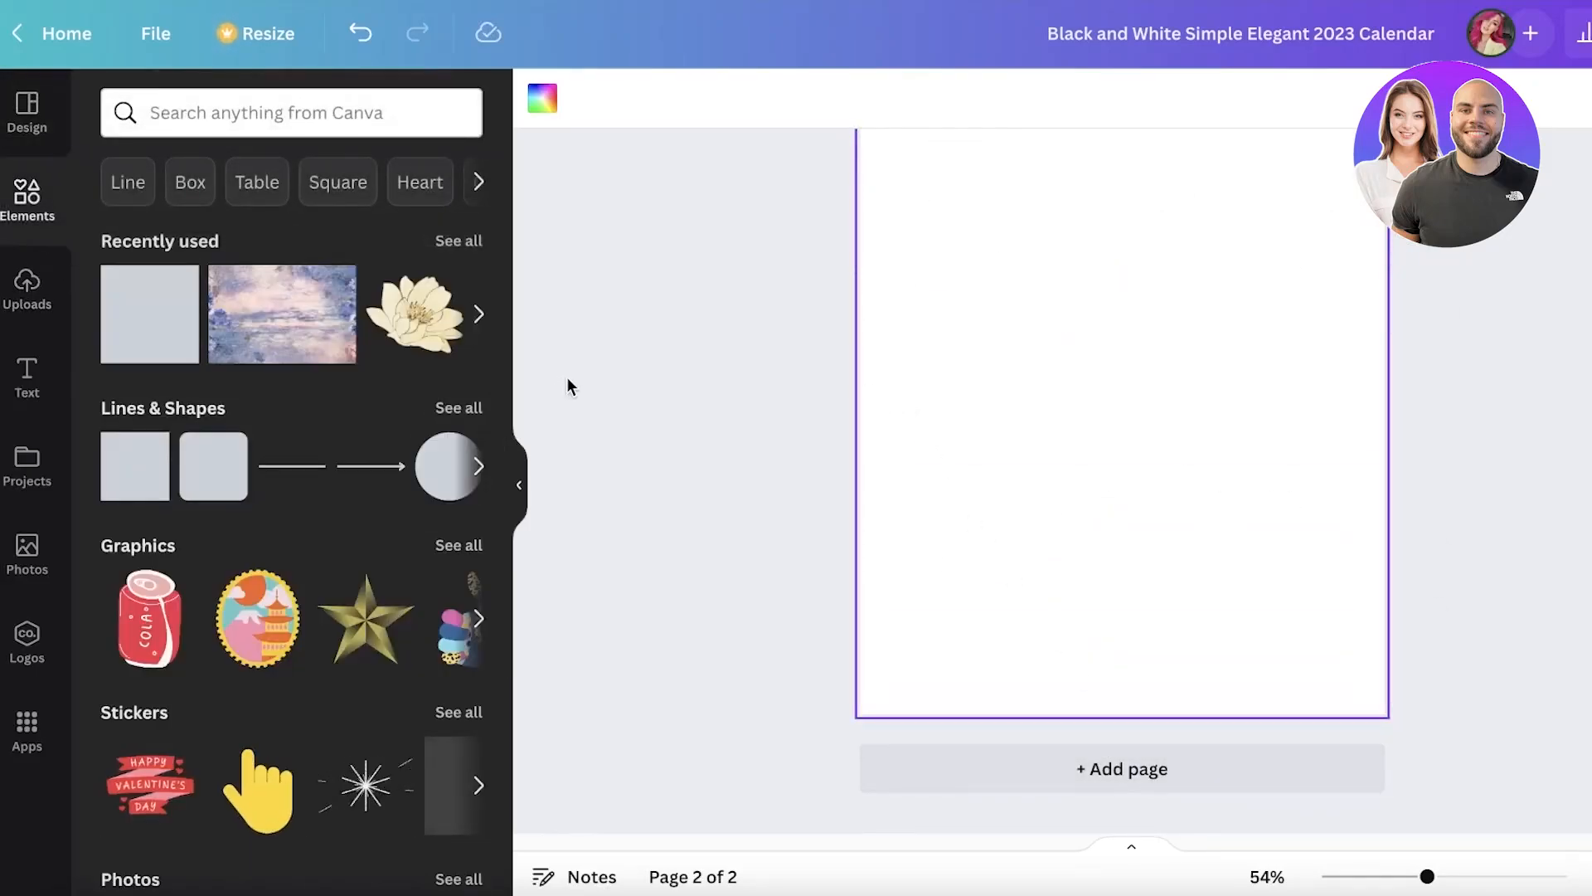
click(299, 323)
drag(1198, 348, 1148, 273)
Try the watercolor photo's colors as the 2023 Planner page's background, ending with the dusty brown one
scroll(1462, 437, up, 5)
scroll(1462, 437, up, 5)
click(1361, 249)
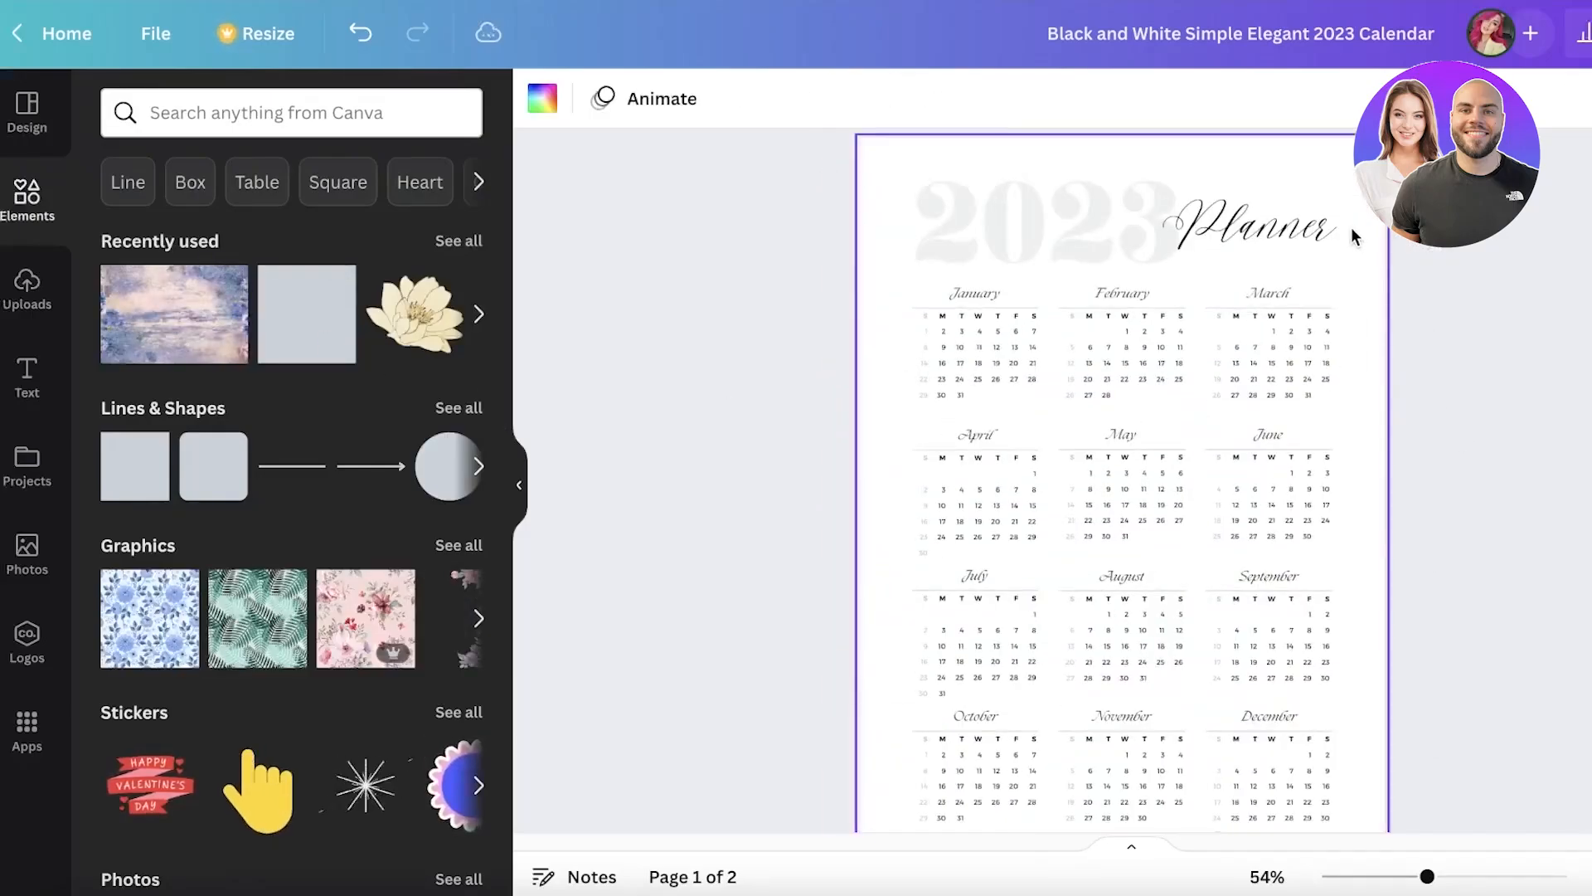
click(542, 104)
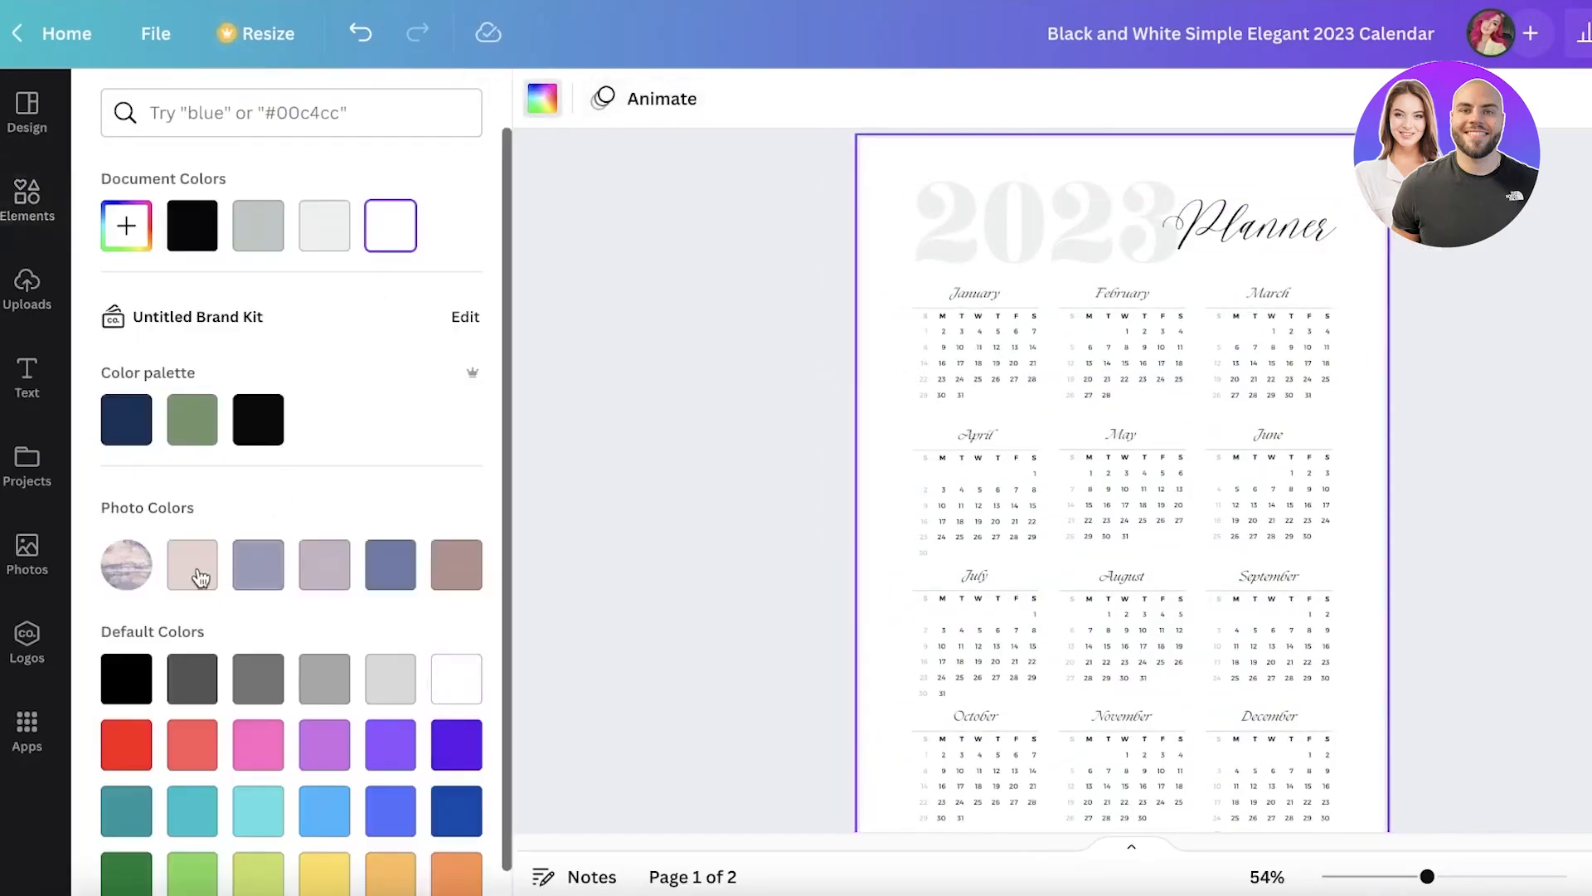
click(200, 574)
click(279, 571)
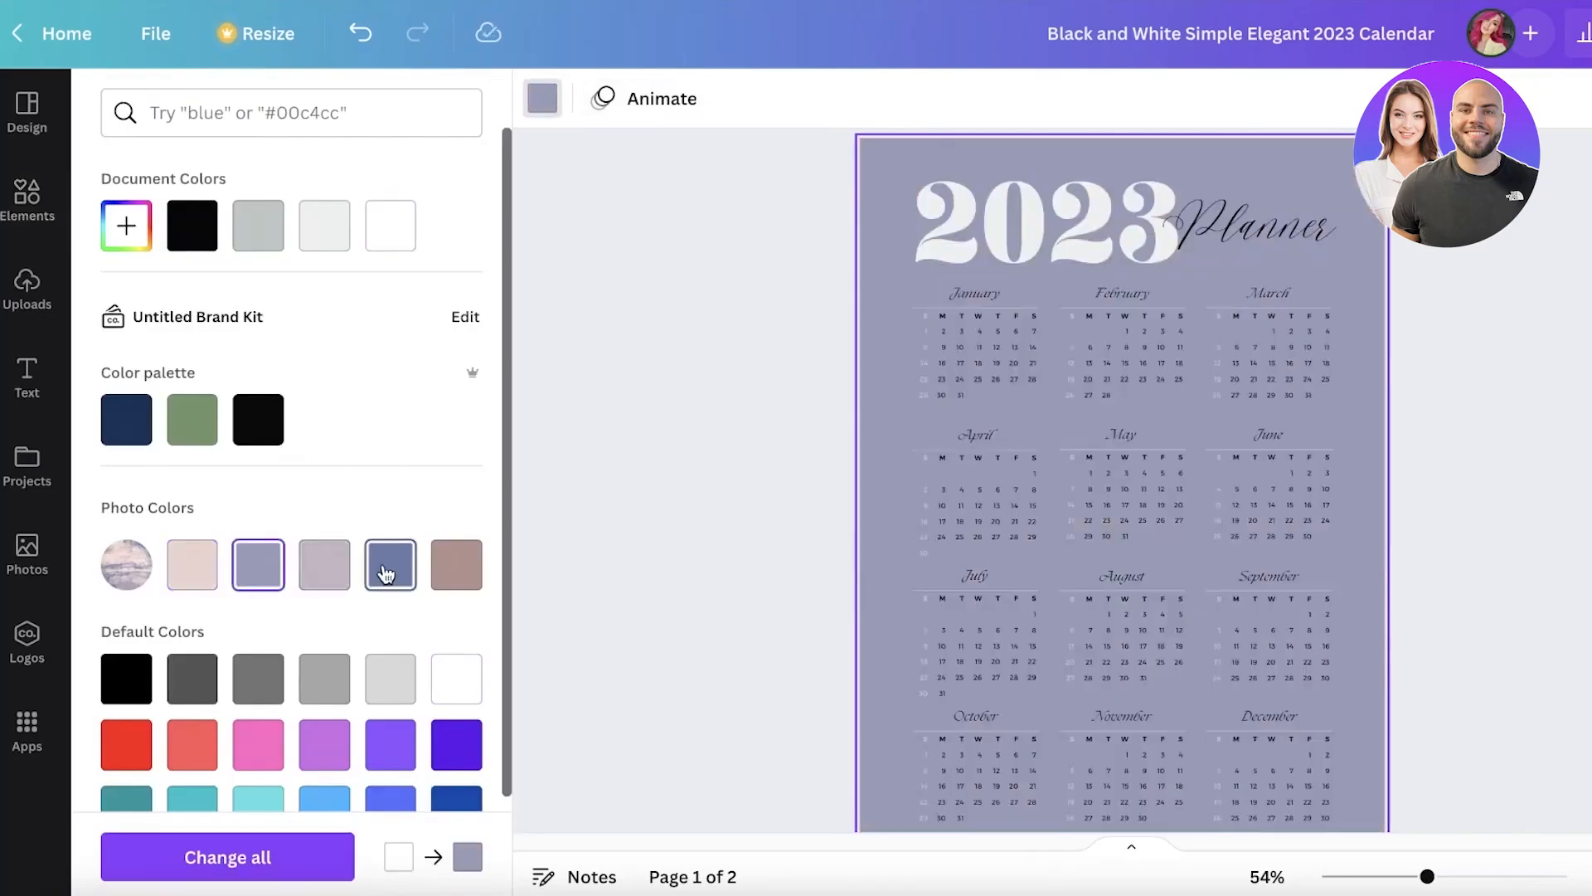
click(338, 570)
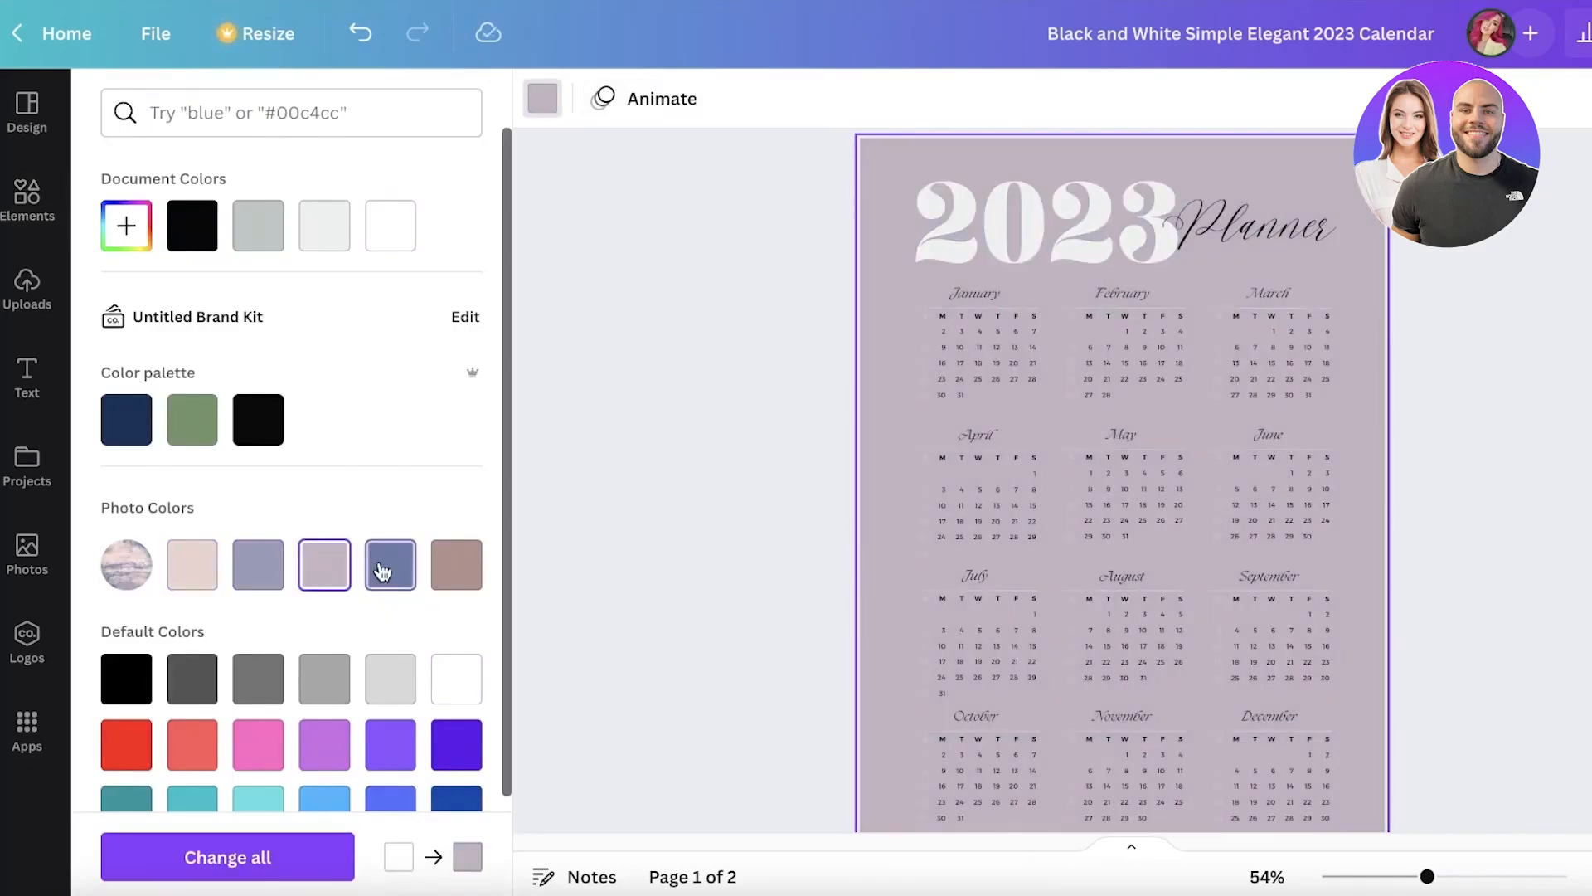
click(382, 571)
click(452, 576)
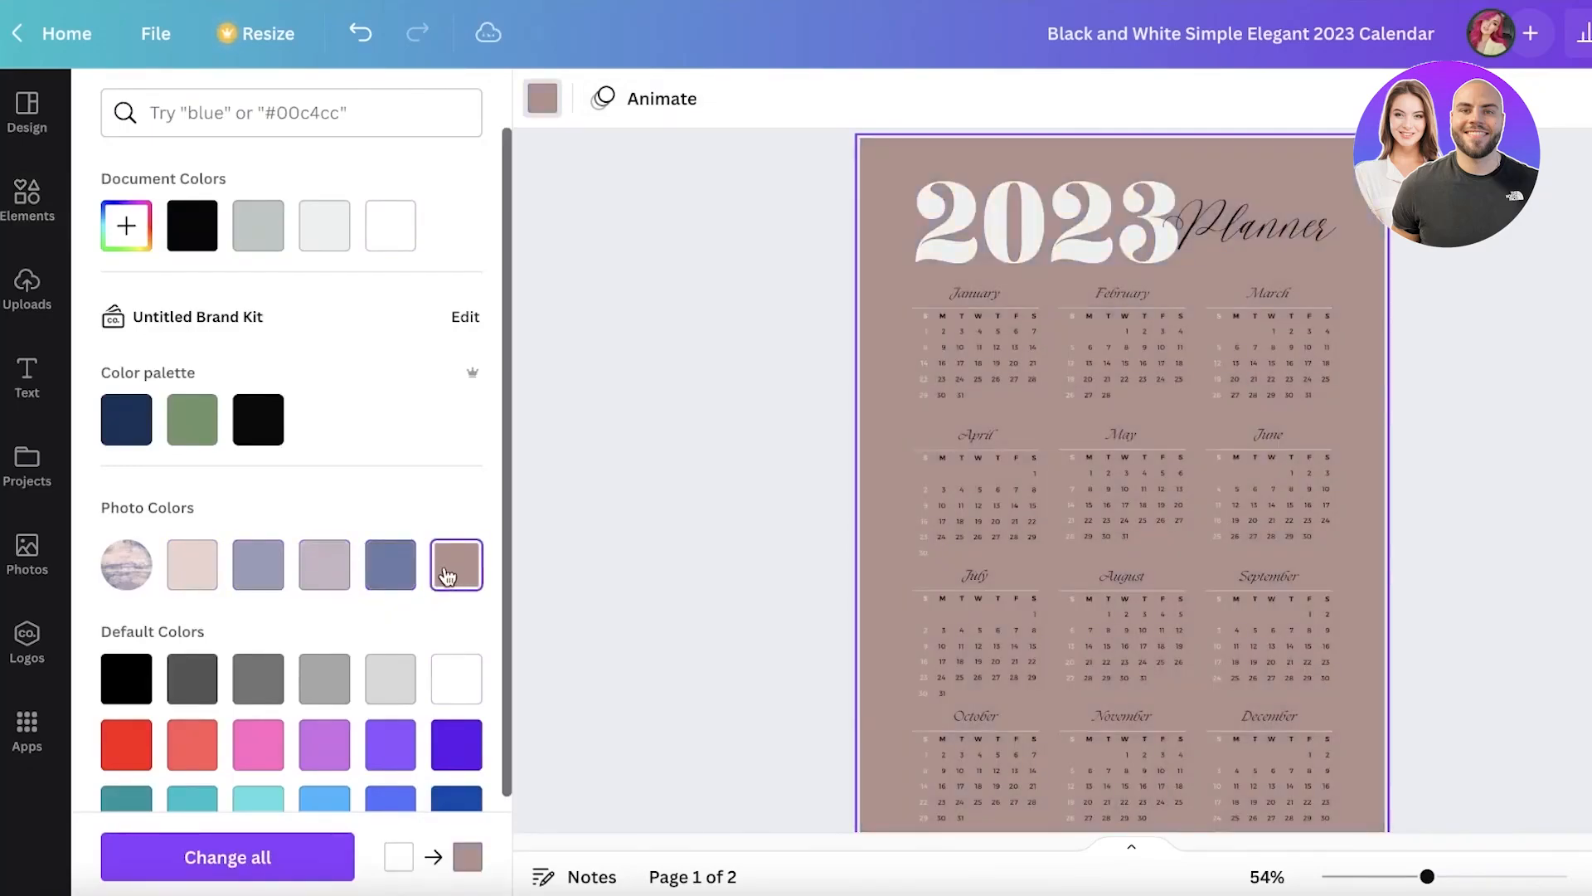
Set the 2023 Planner page's background to the deep blue from the watercolor photo's colors
click(542, 97)
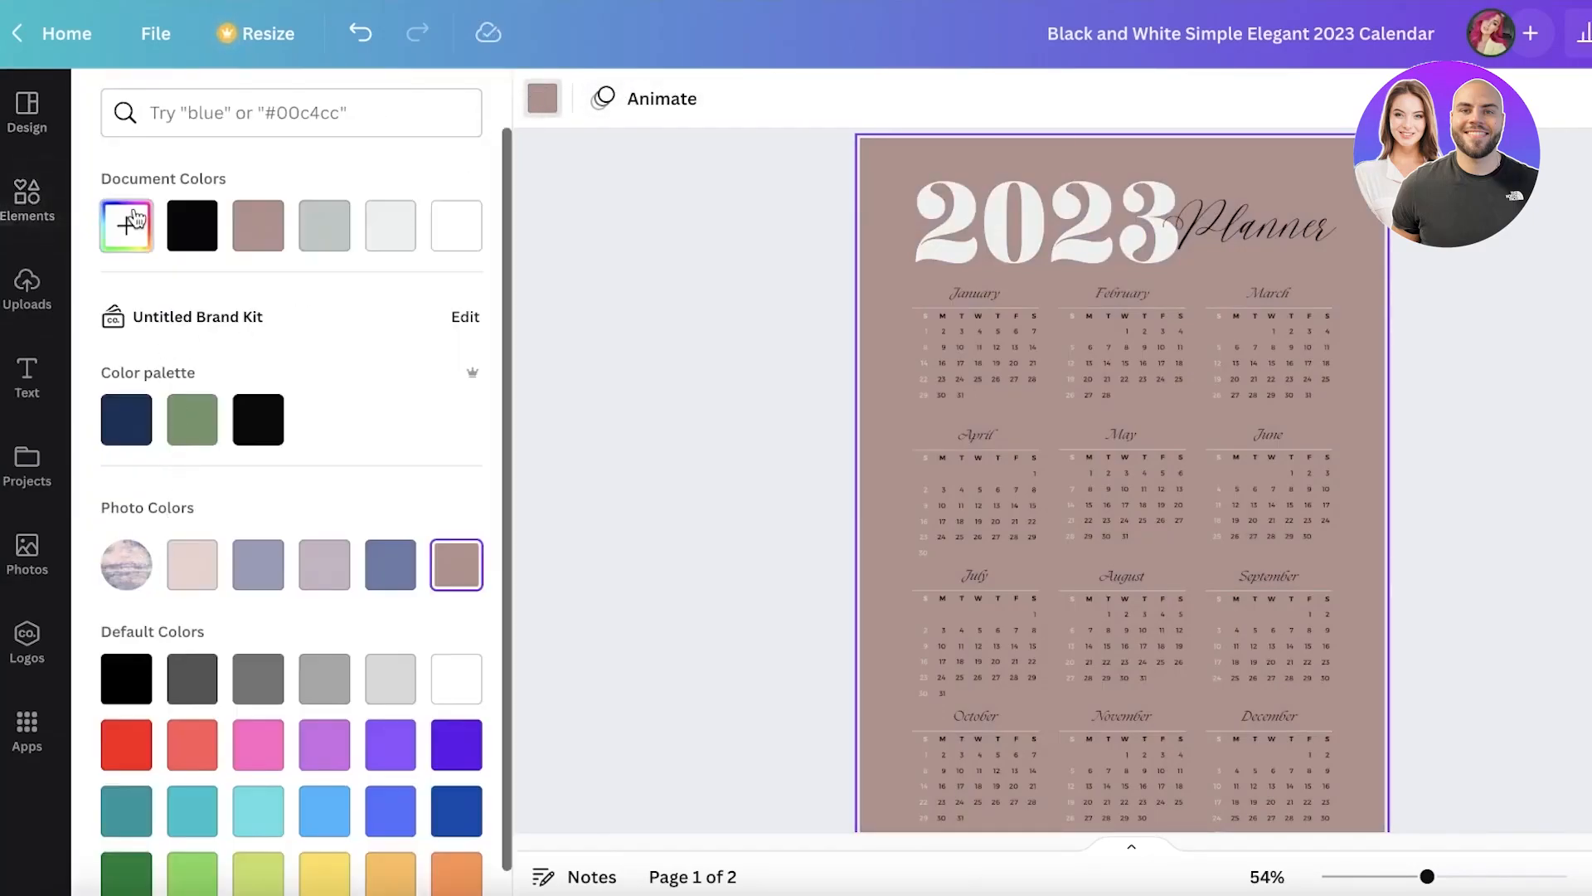
click(133, 222)
drag(193, 325, 125, 320)
scroll(298, 597, down, 1)
click(396, 591)
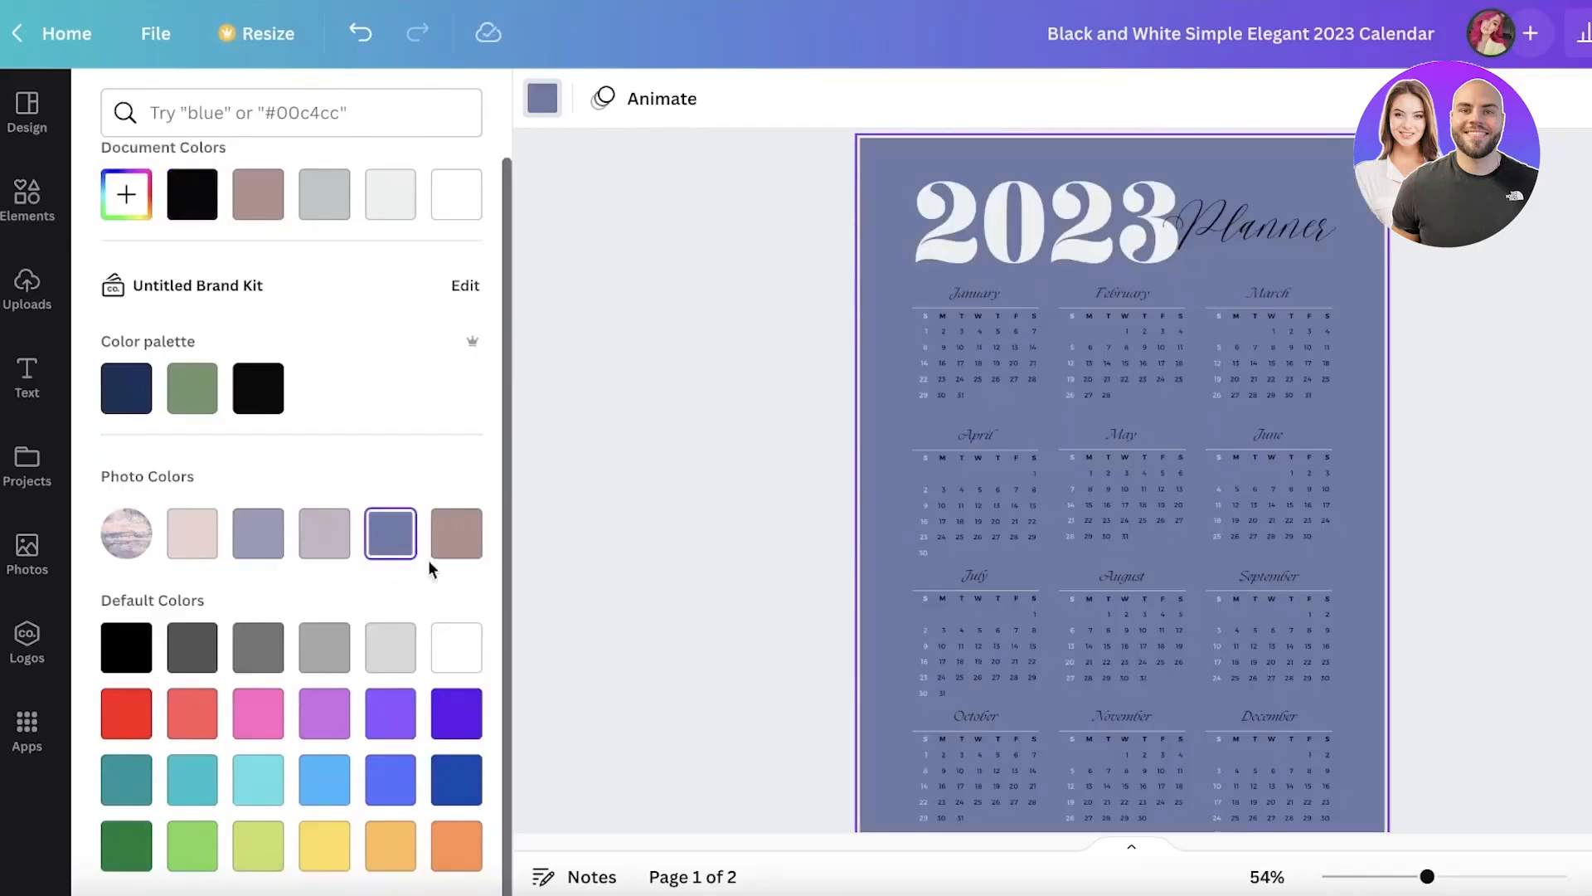
click(1487, 306)
Change the grey lines of all twelve month calendars on the 2023 Planner page to white
drag(1350, 235, 853, 863)
click(584, 98)
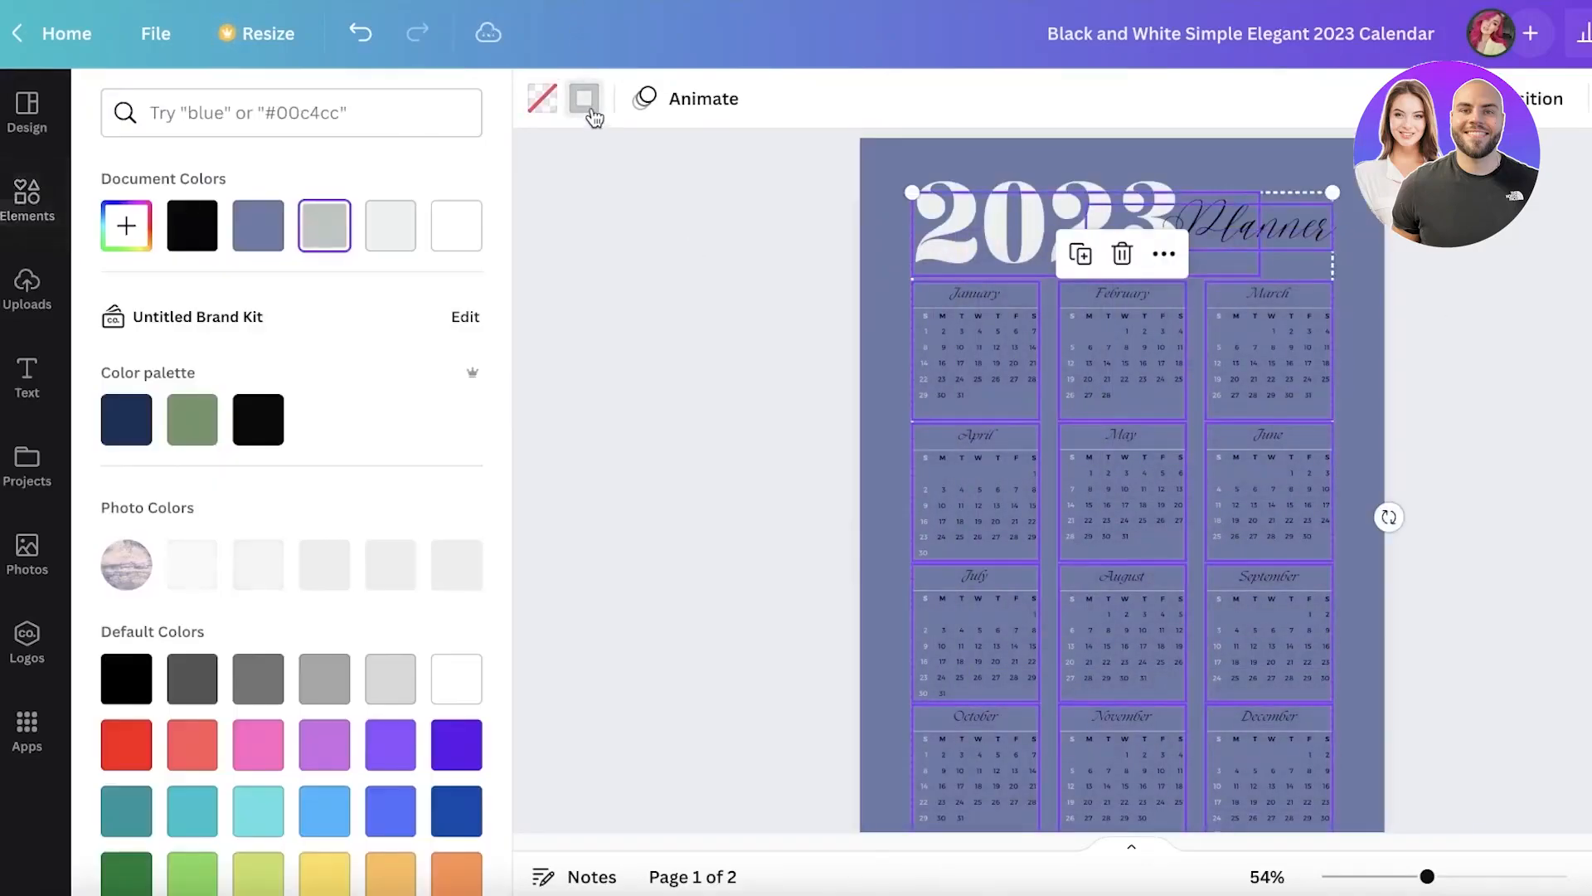
click(458, 224)
click(570, 234)
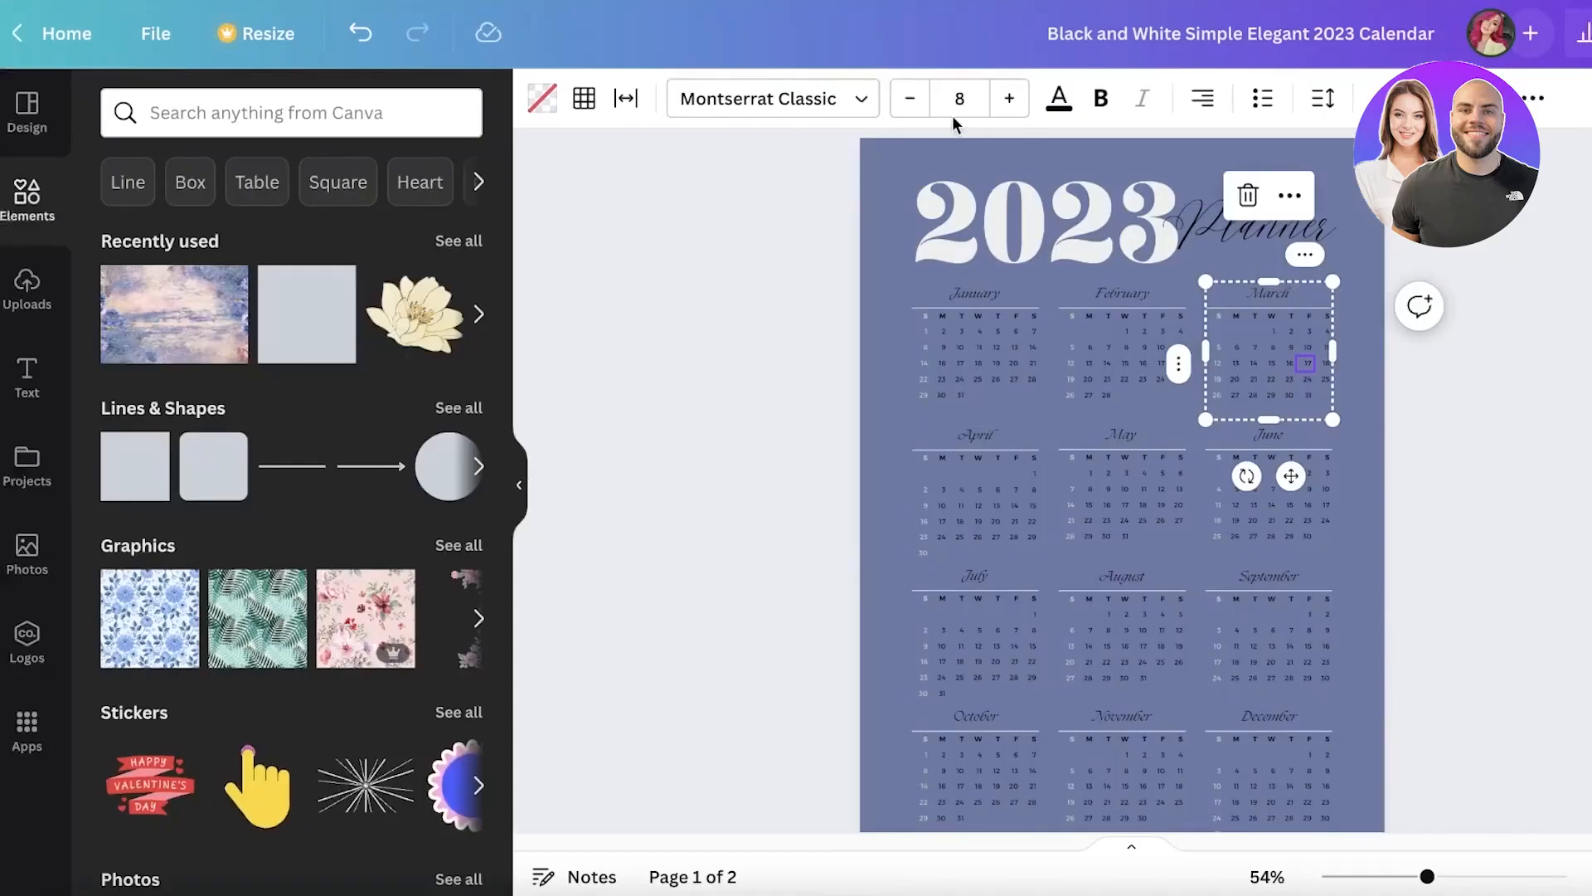
click(1059, 98)
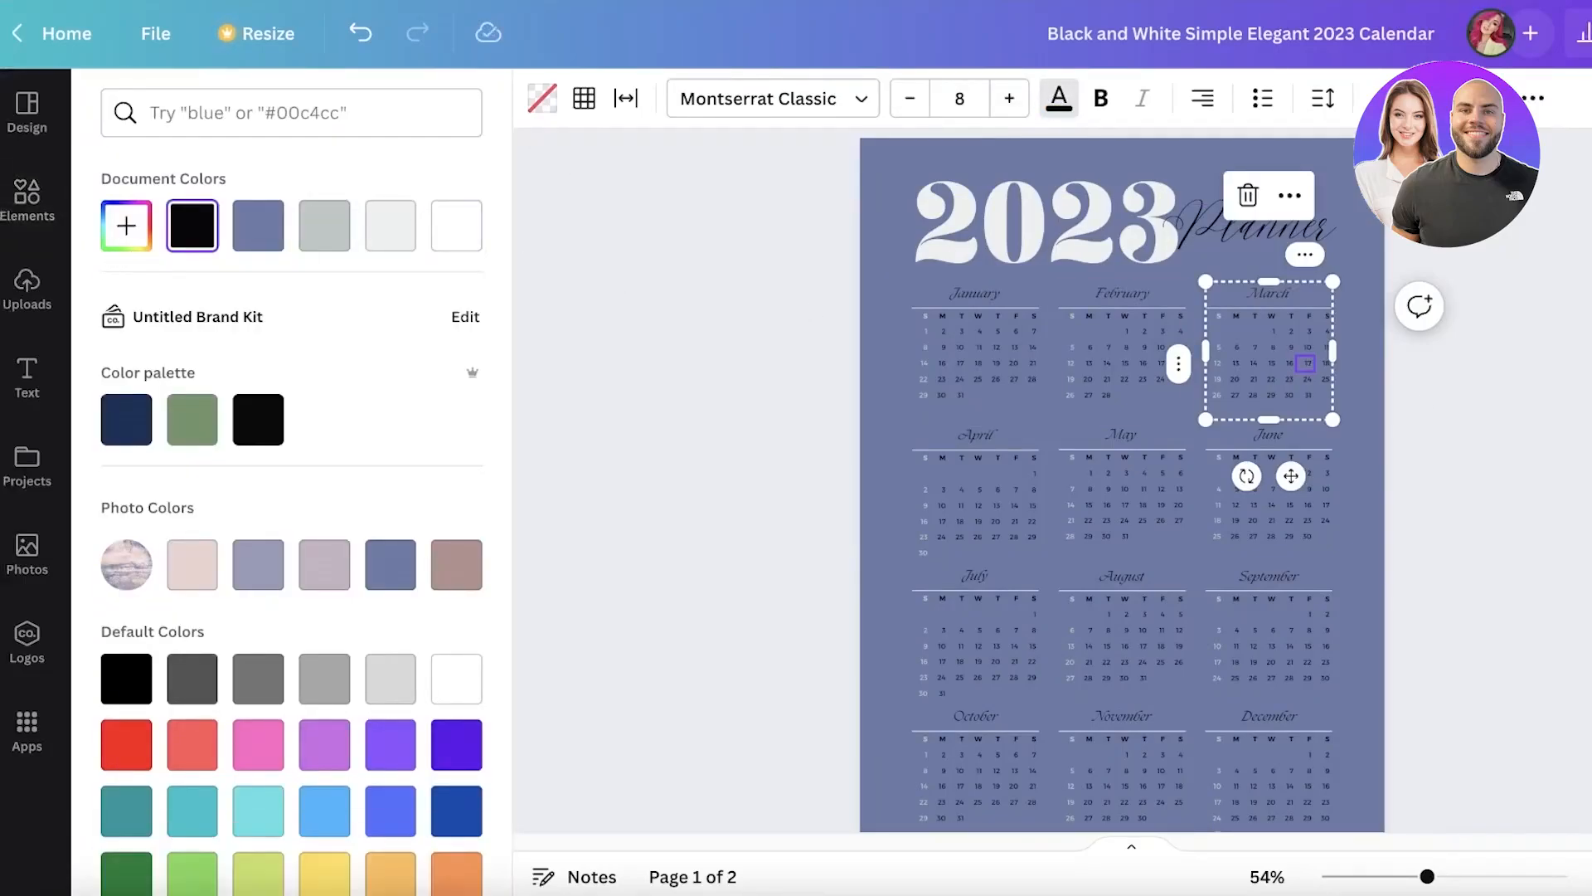
click(1538, 384)
Move the watercolor photo on page 2 to the page's upper left corner and enlarge it beyond the page's right edge
scroll(1538, 383, down, 5)
scroll(1493, 386, down, 8)
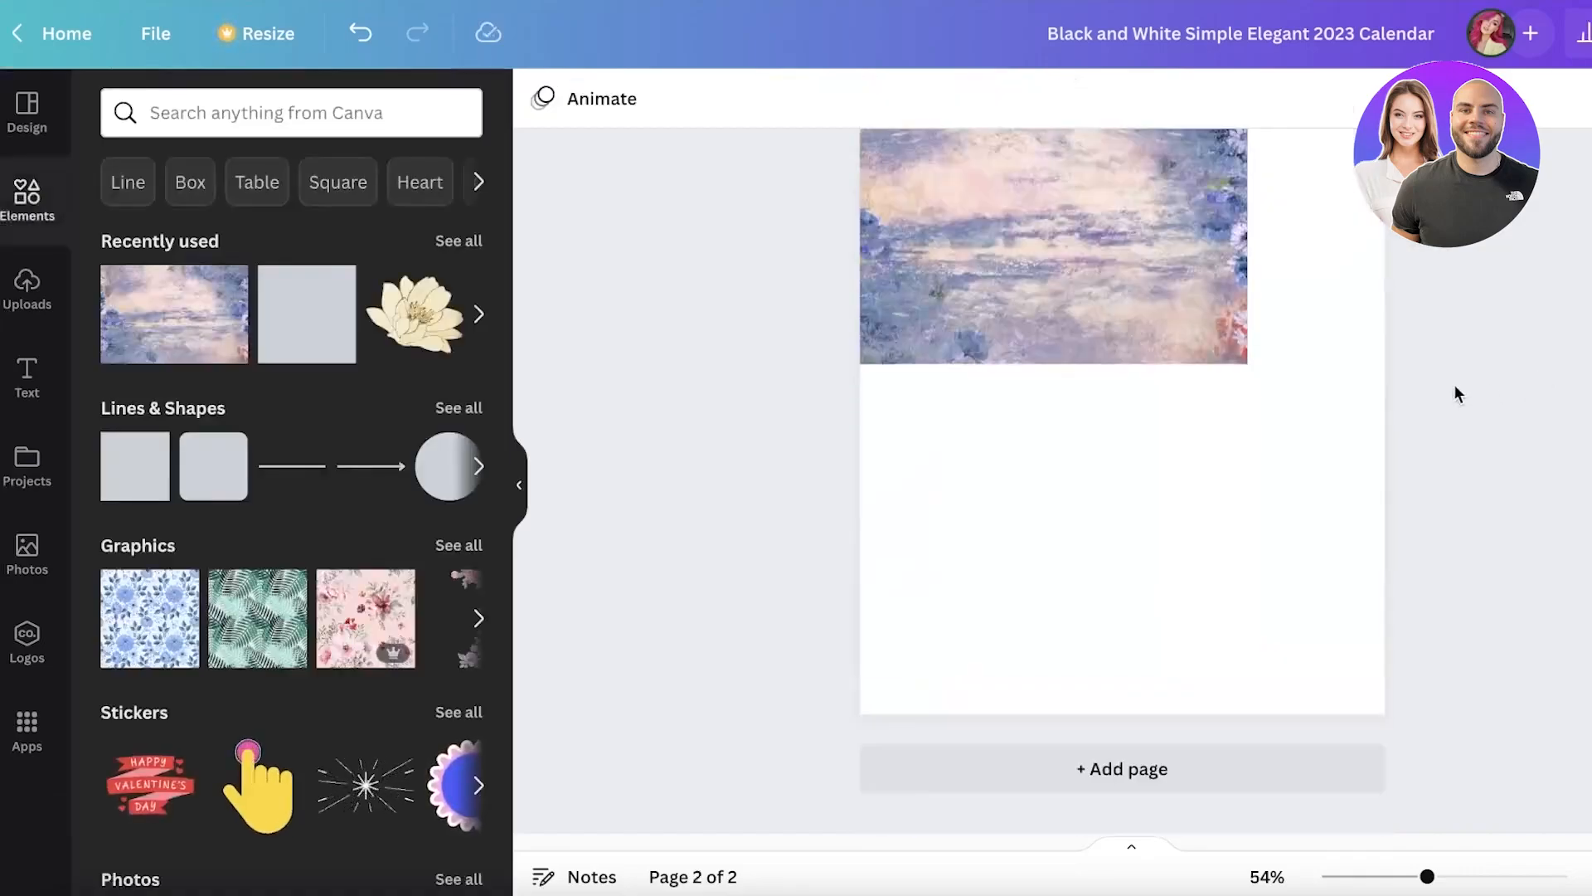
click(1098, 330)
scroll(1064, 454, up, 3)
drag(1064, 452, 1052, 375)
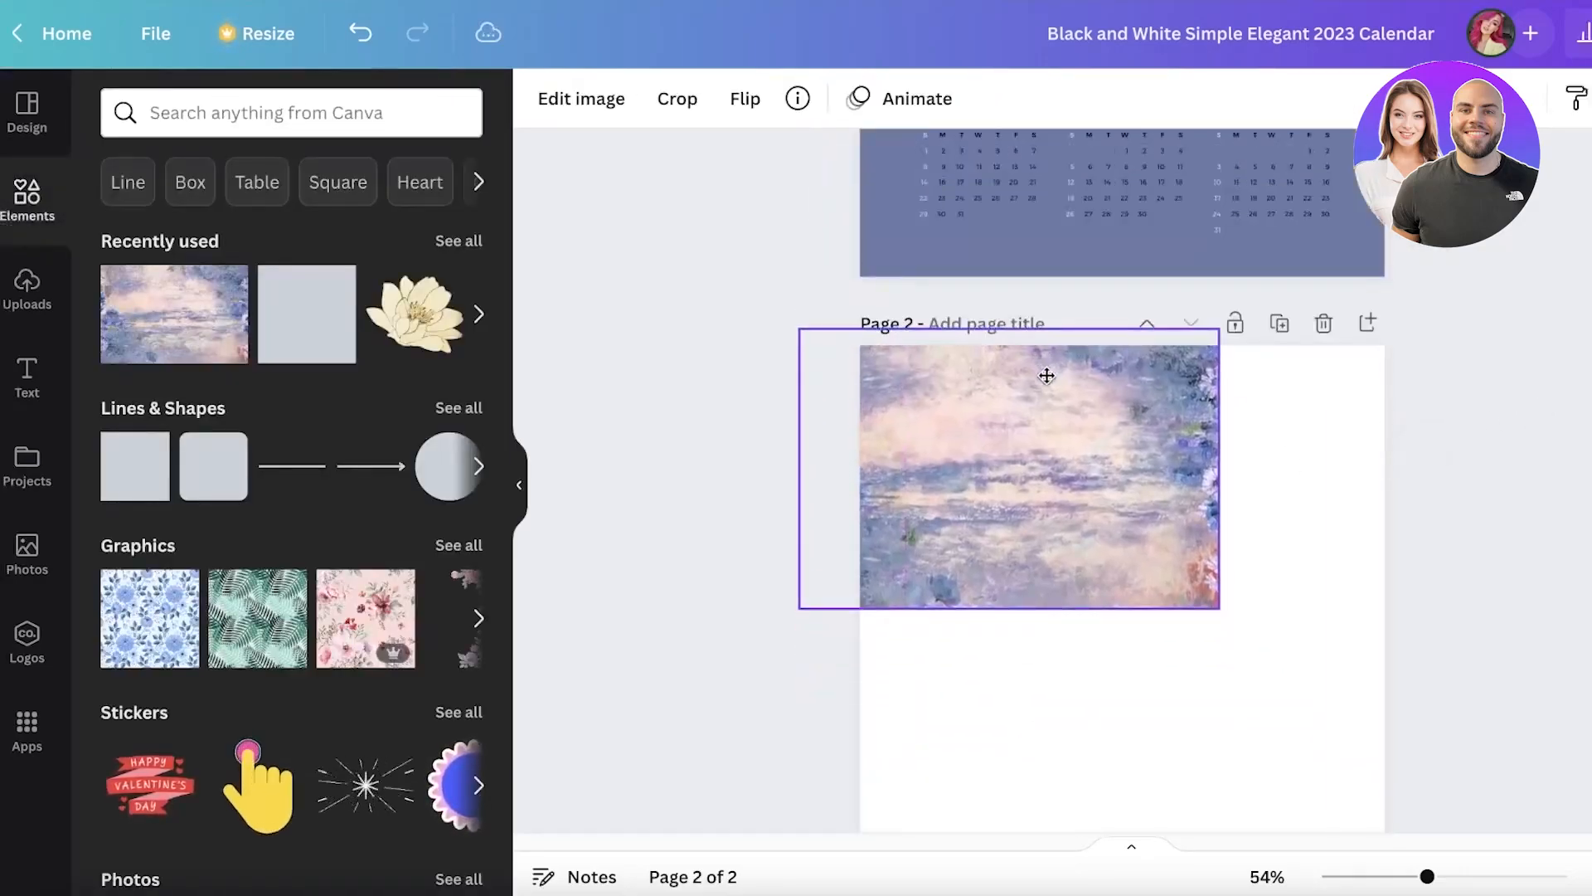
drag(1221, 610, 1585, 887)
scroll(1232, 415, down, 1)
scroll(1231, 415, down, 3)
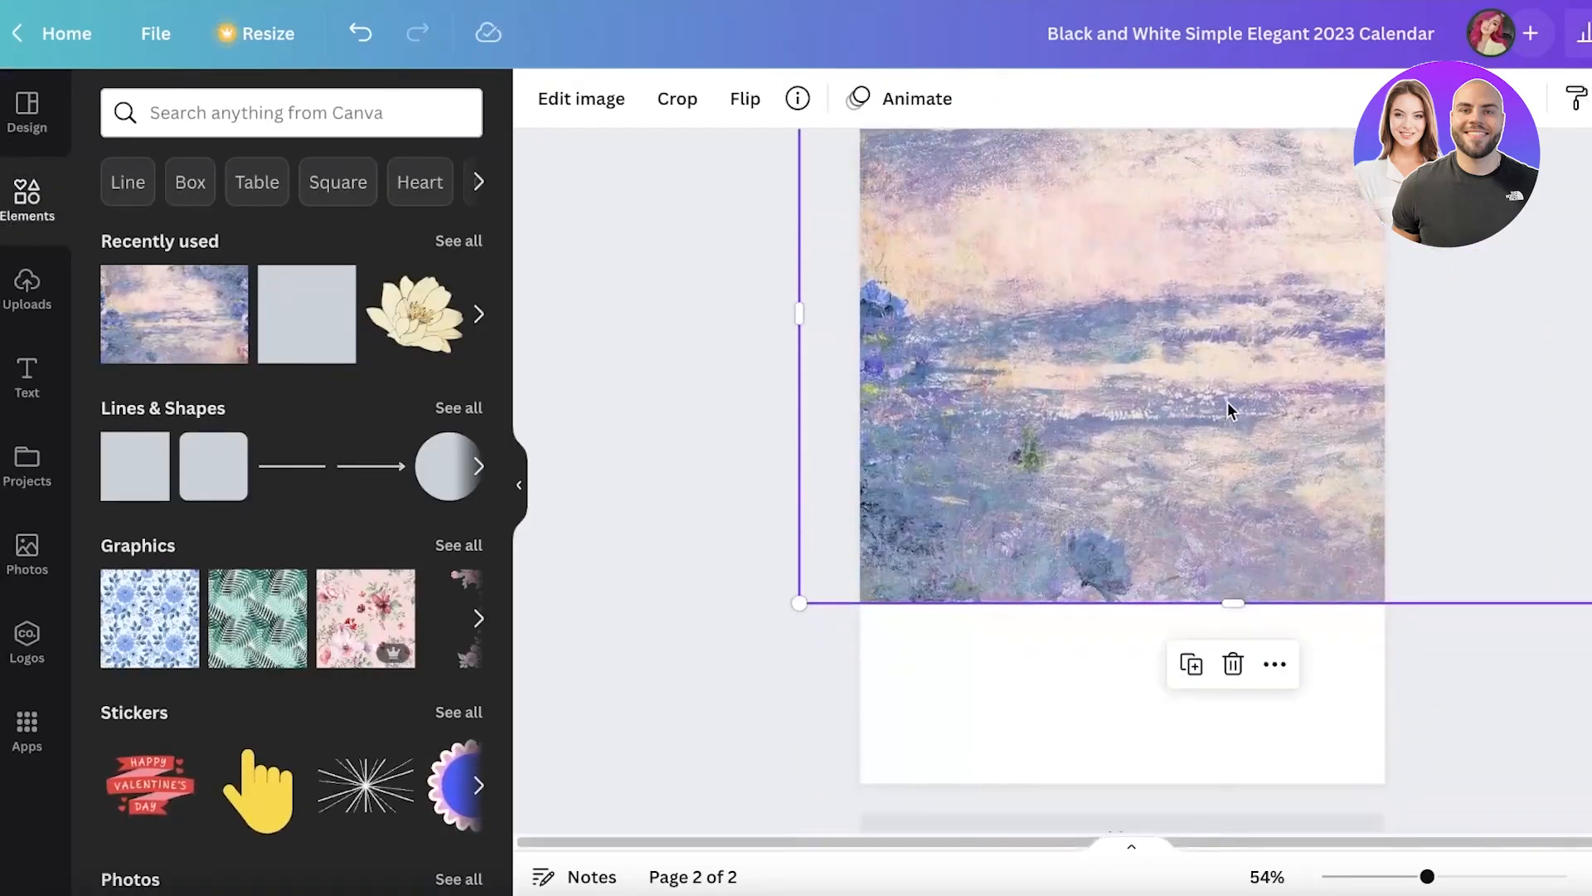
Rotate the watercolor photo a quarter turn so that it stands upright on page 2
drag(1232, 412, 1096, 431)
drag(1582, 330, 1224, 121)
scroll(1216, 246, up, 2)
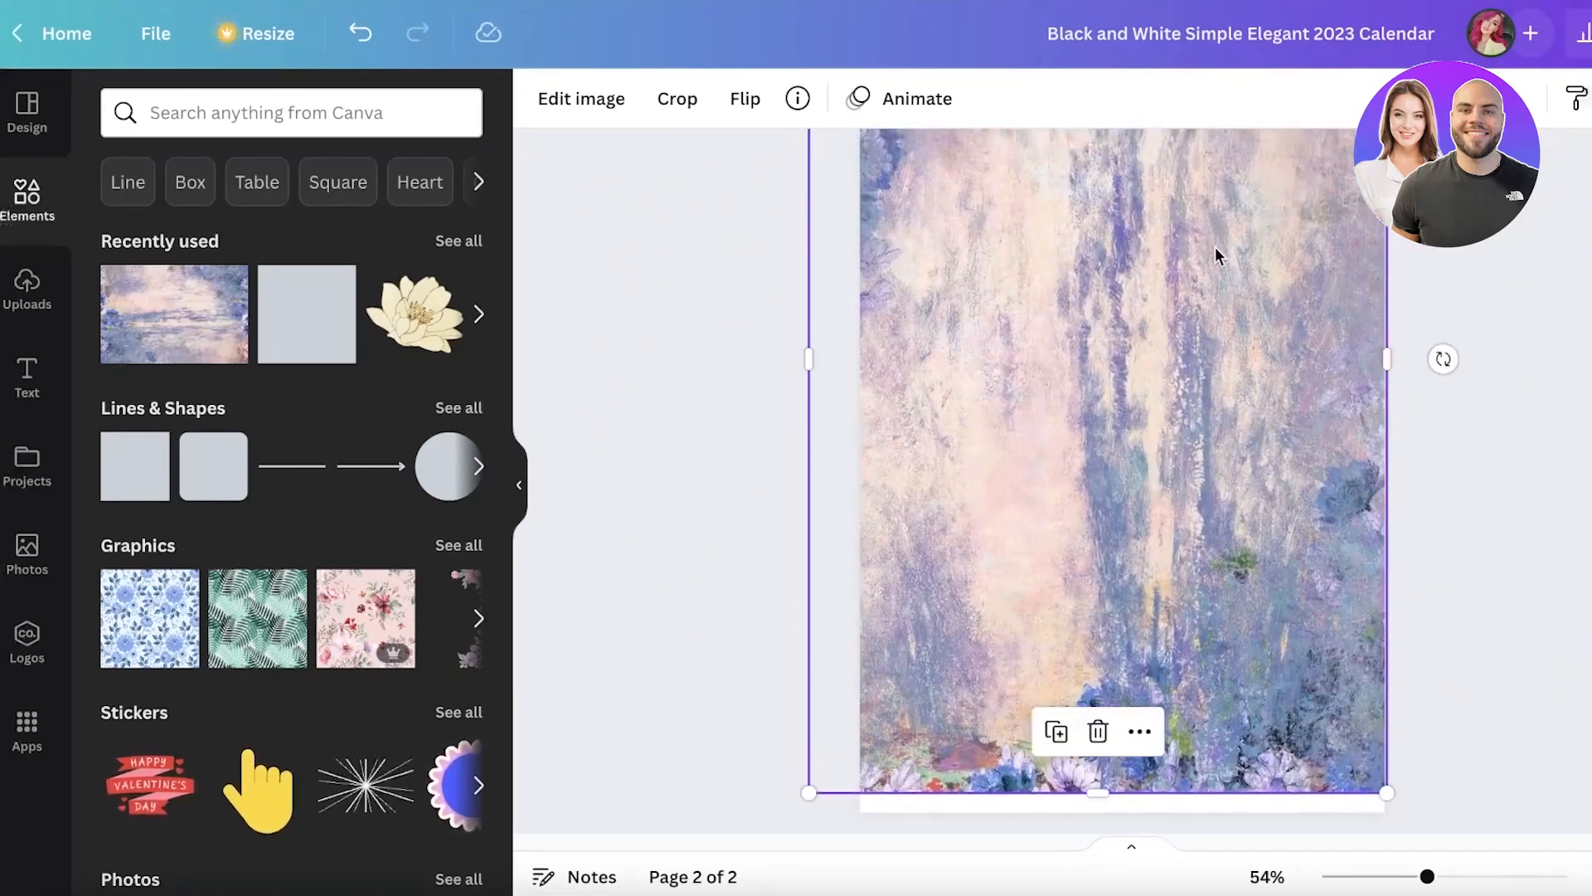
Reposition and resize the rotated watercolor photo so that it covers all of page 2 as its background
scroll(1221, 269, up, 1)
drag(1221, 274, 1236, 395)
scroll(1376, 308, down, 3)
drag(1408, 815, 1352, 738)
drag(1211, 589, 1244, 585)
click(1493, 530)
Make page 2's watercolor background partly transparent so that its colors look paler
scroll(1122, 481, up, 5)
scroll(1122, 481, down, 3)
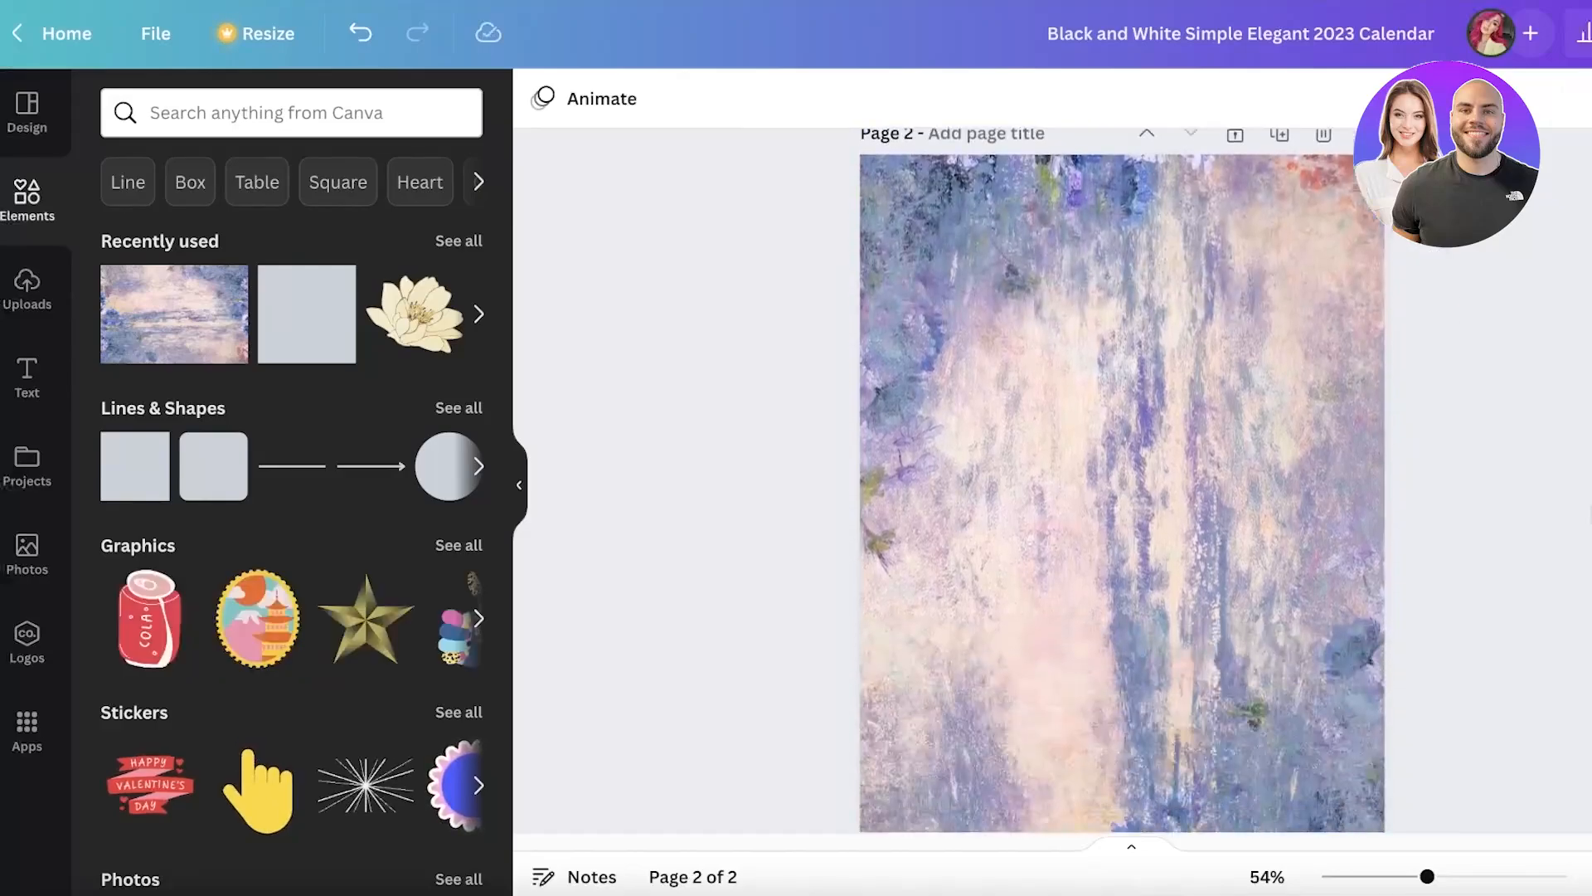
scroll(1172, 429, down, 1)
click(1172, 429)
scroll(1518, 248, down, 3)
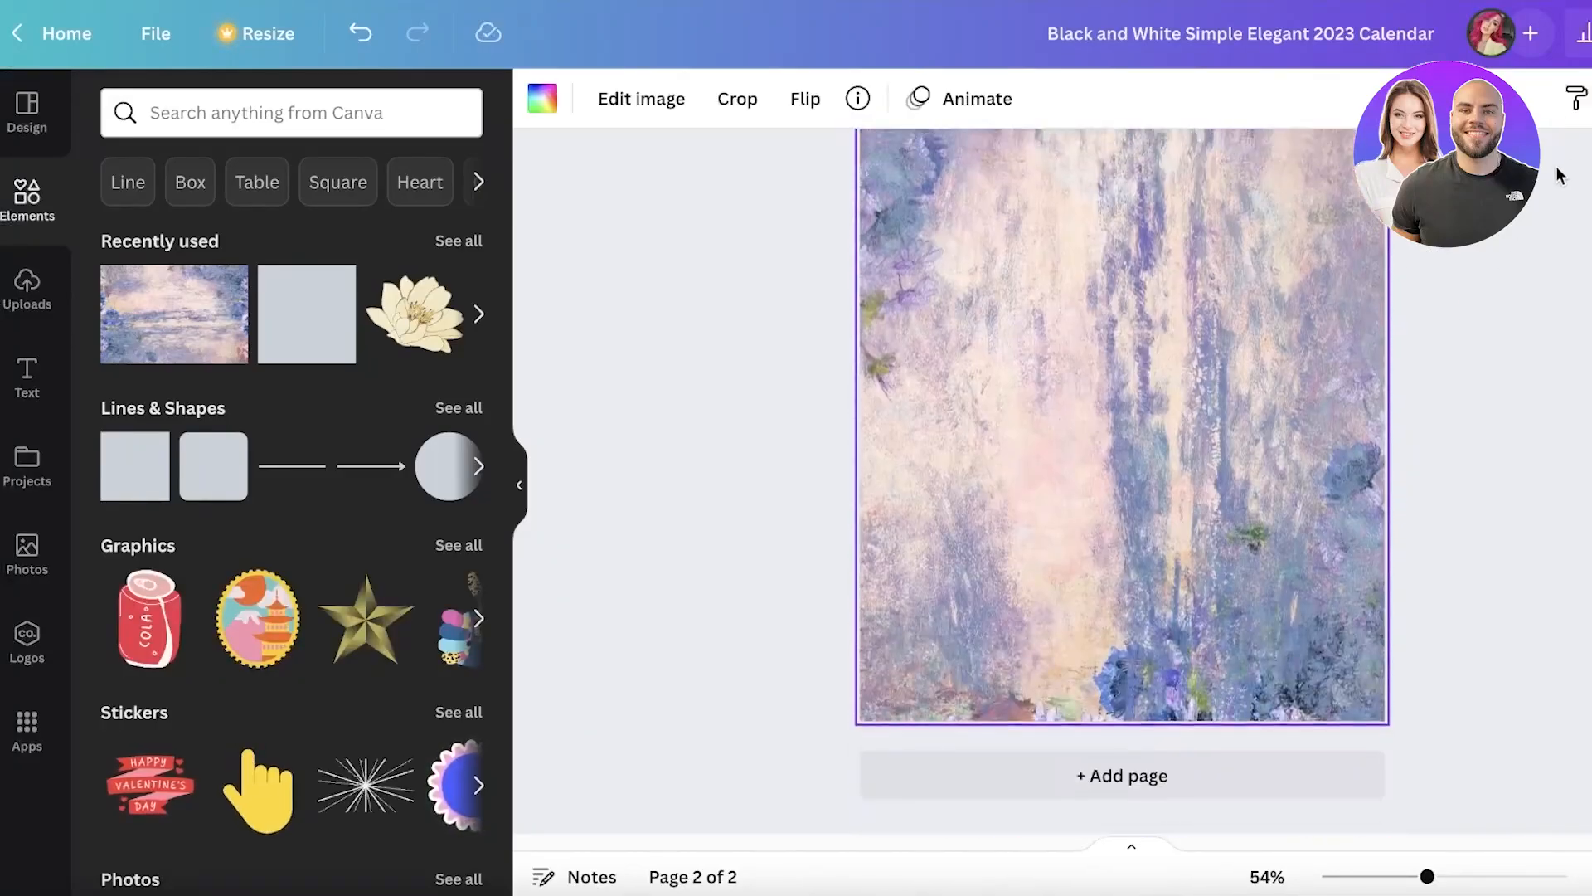
scroll(1077, 348, up, 1)
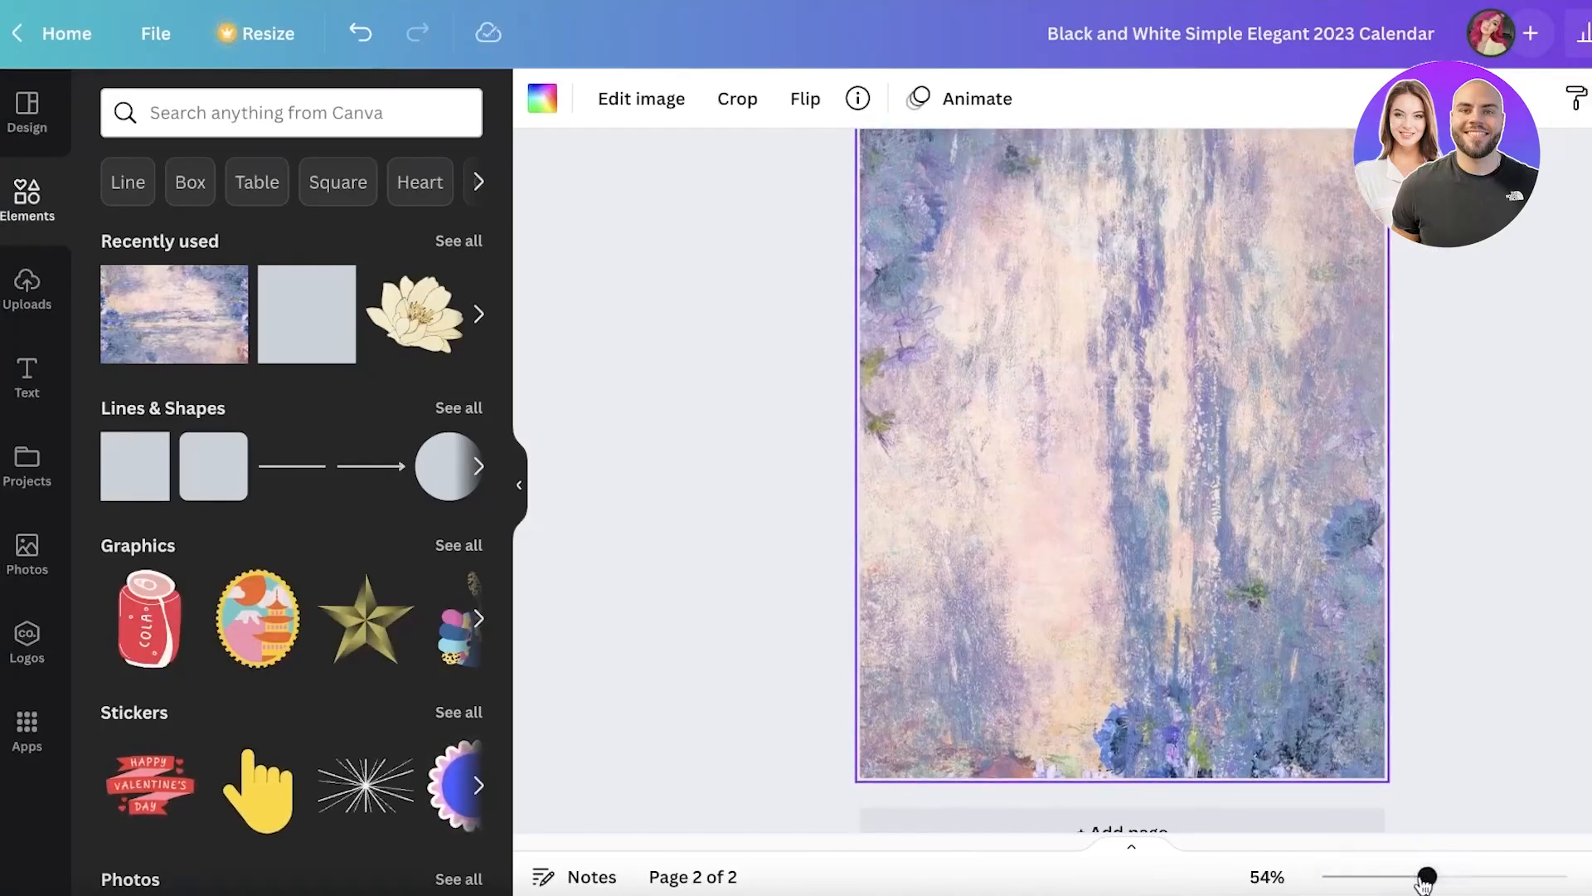
drag(1428, 877, 1413, 877)
scroll(1443, 549, up, 1)
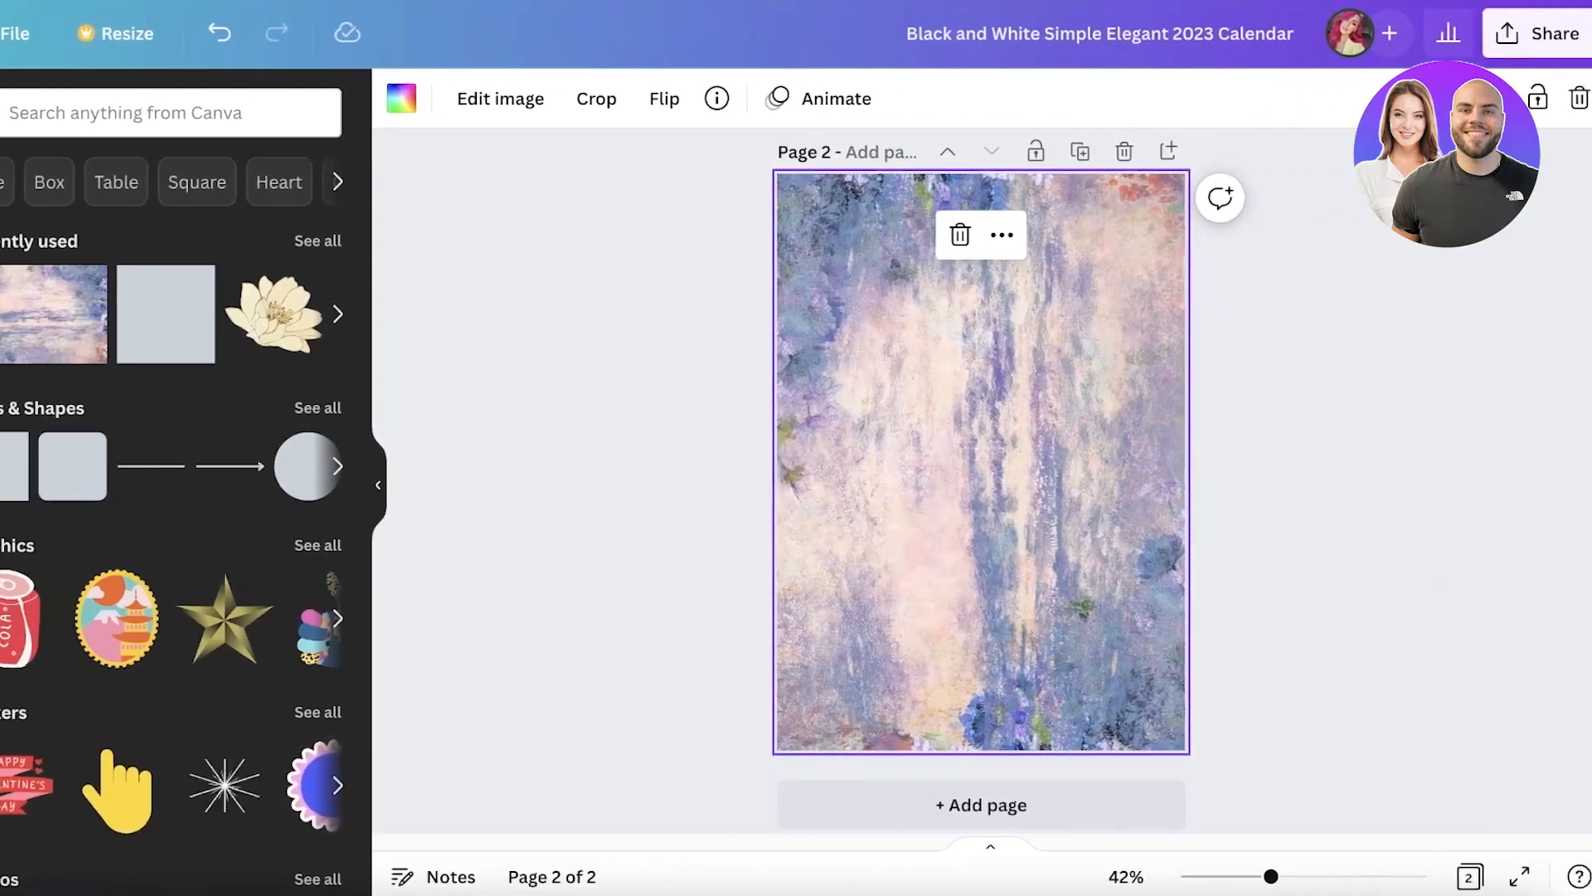
click(1496, 98)
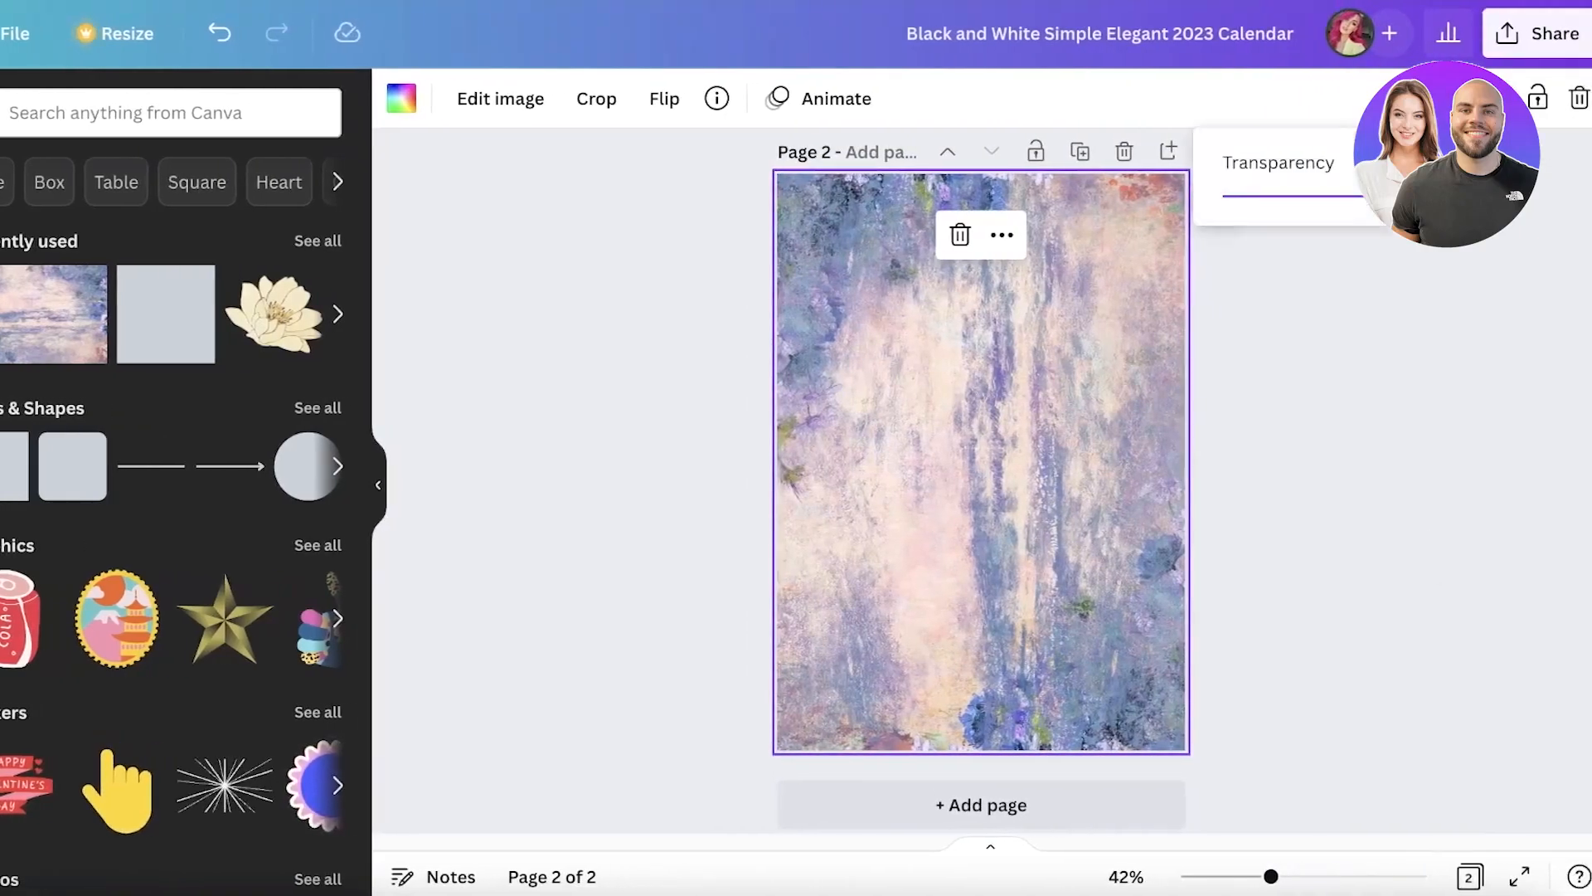
mouse_move(1380, 197)
mouse_down()
mouse_move(1315, 202)
mouse_move(1360, 206)
mouse_up()
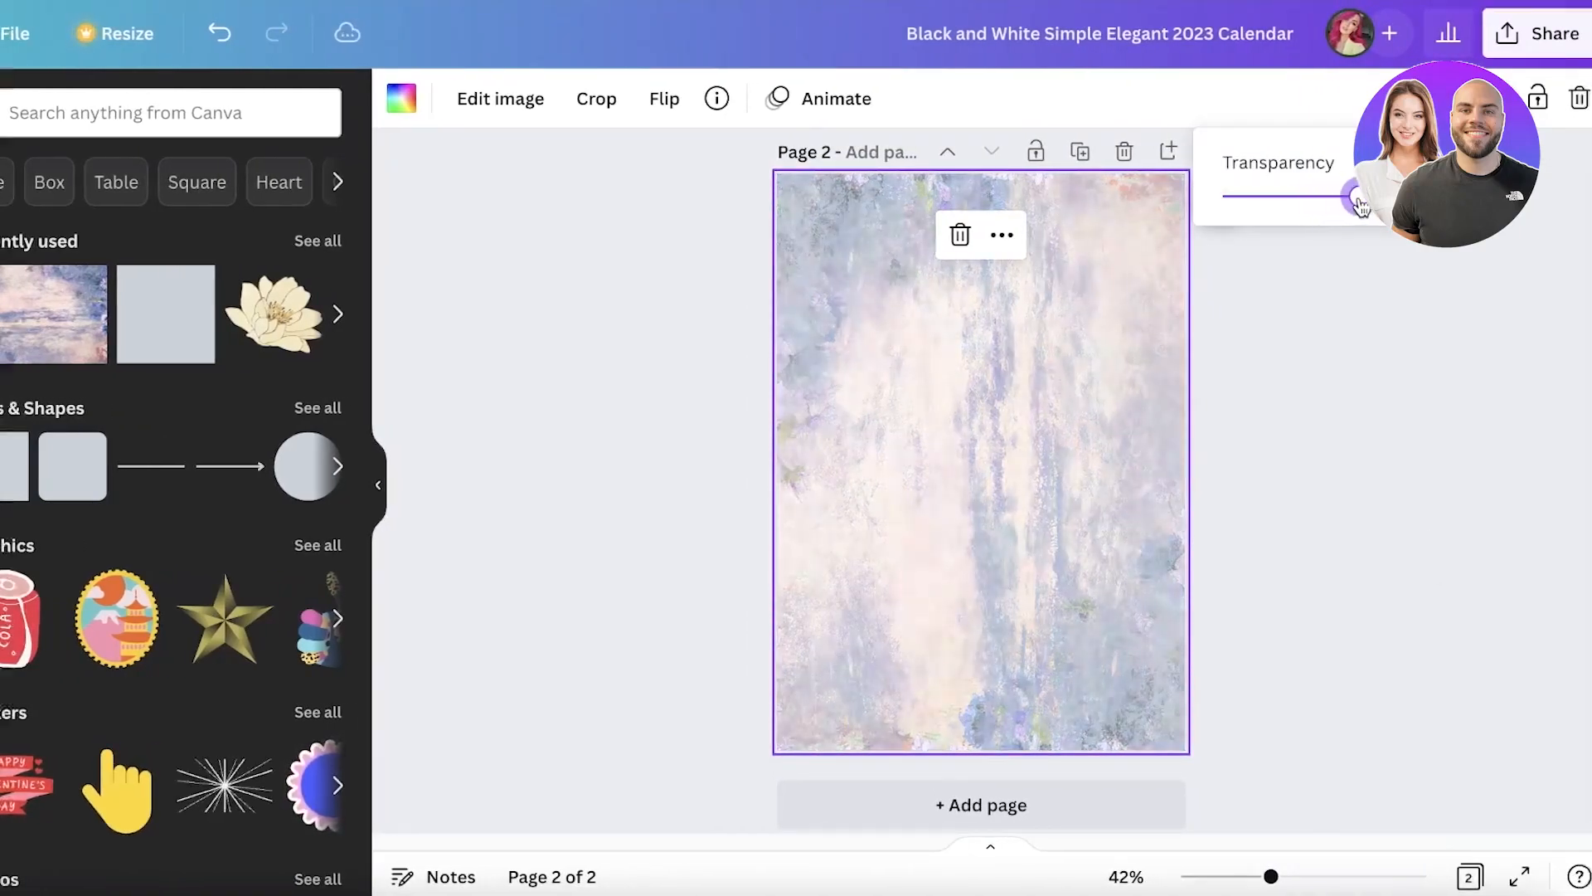
click(1375, 245)
click(971, 419)
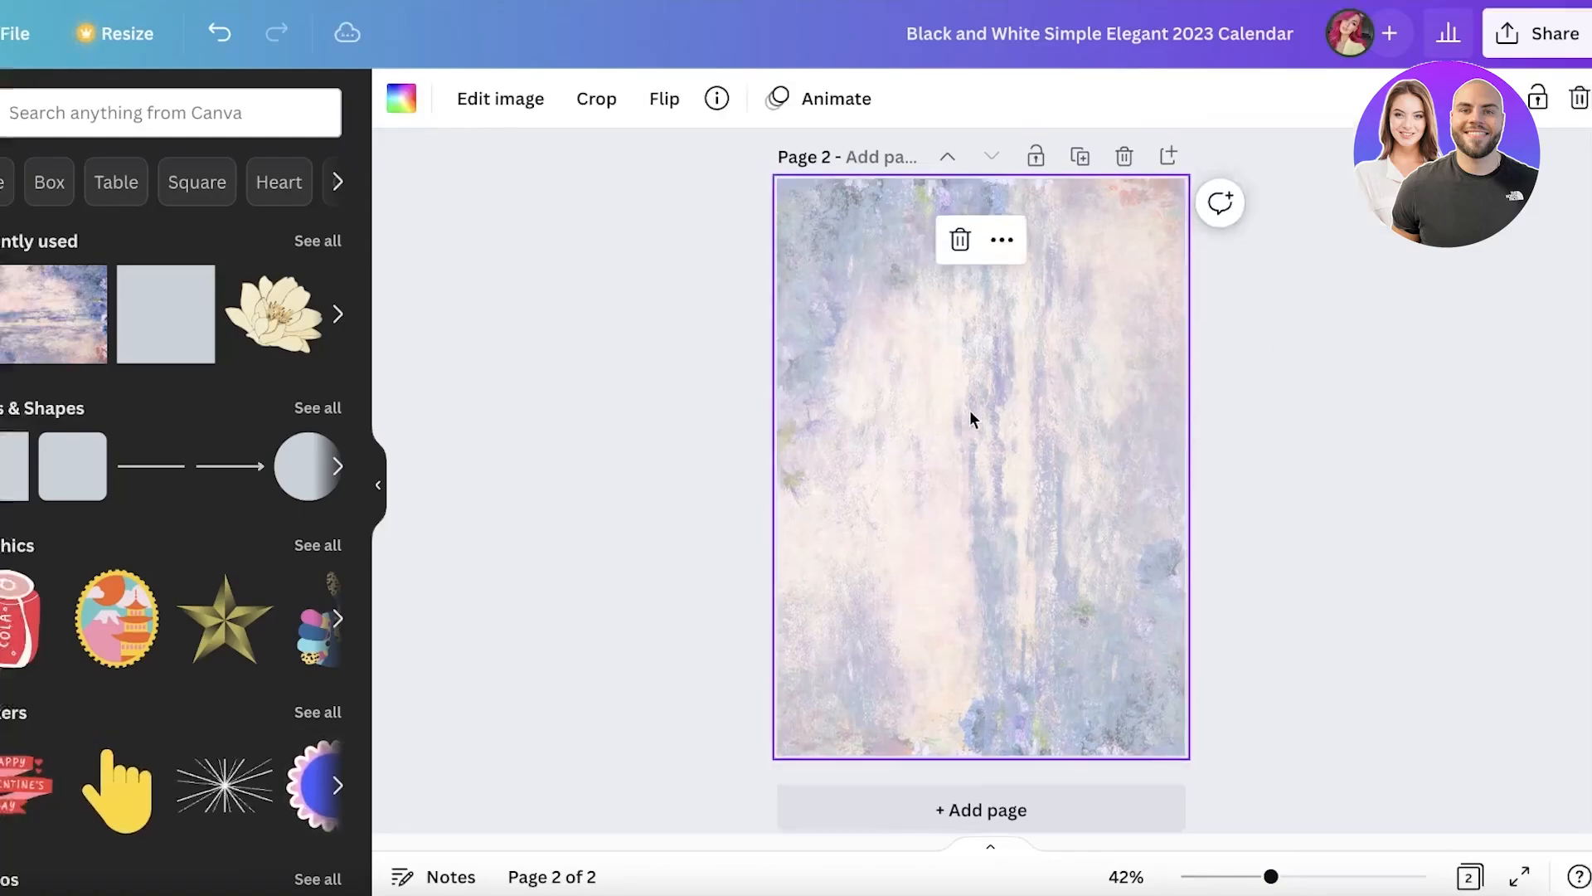
click(1536, 109)
Duplicate the watercolor page 2
click(1207, 365)
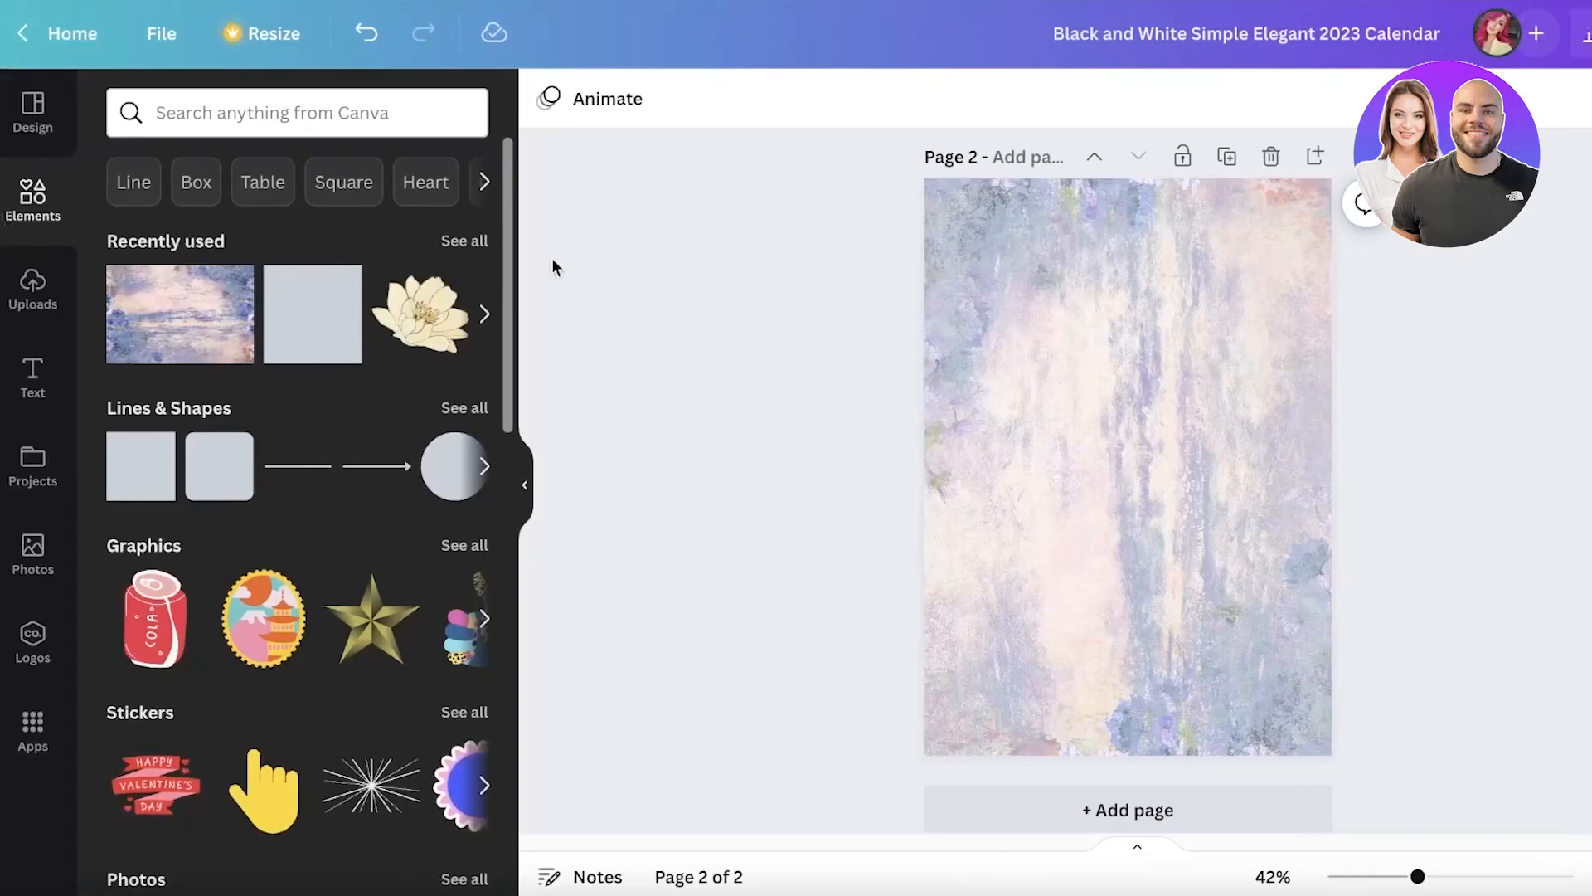
click(1227, 157)
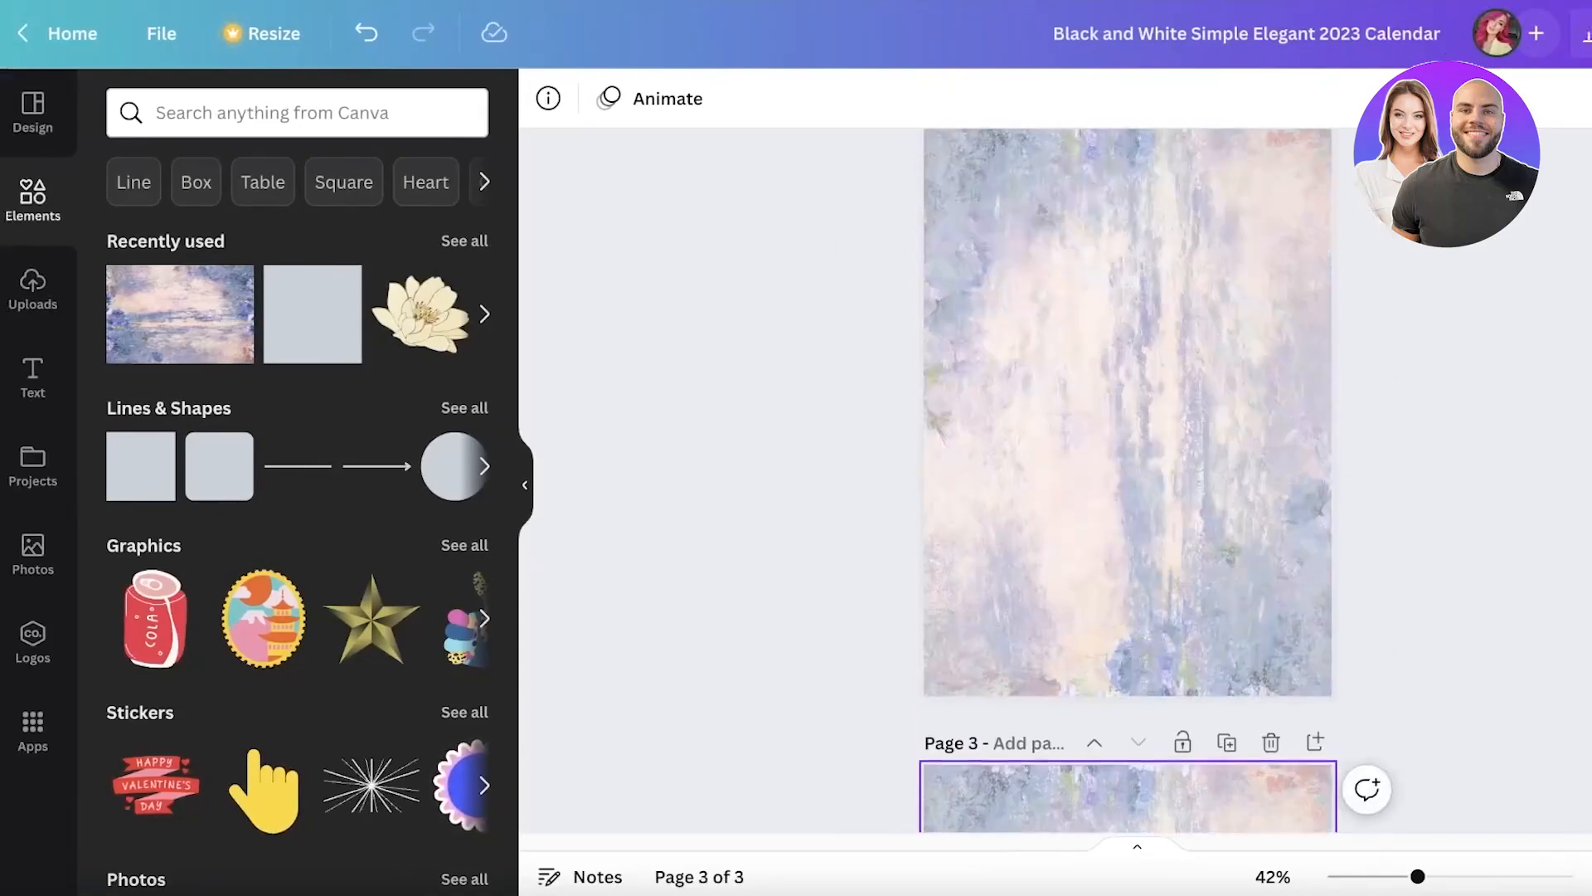
Copy the 2023 Planner title from page 1 and paste it onto page 2
scroll(1128, 481, up, 10)
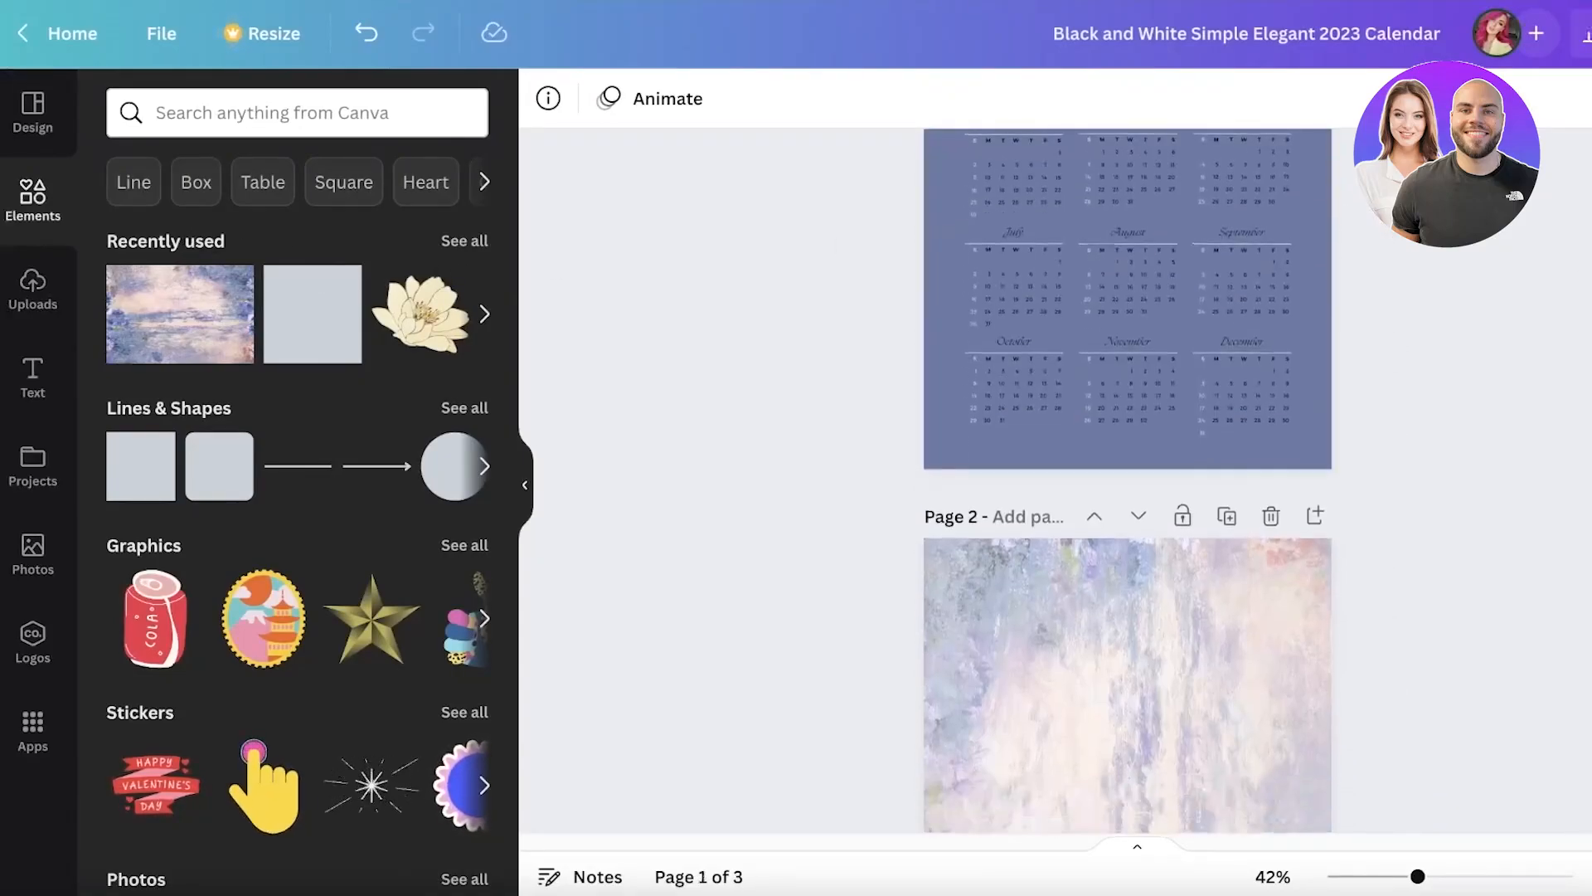
scroll(1098, 221, up, 4)
click(1067, 246)
click(1374, 264)
click(1407, 207)
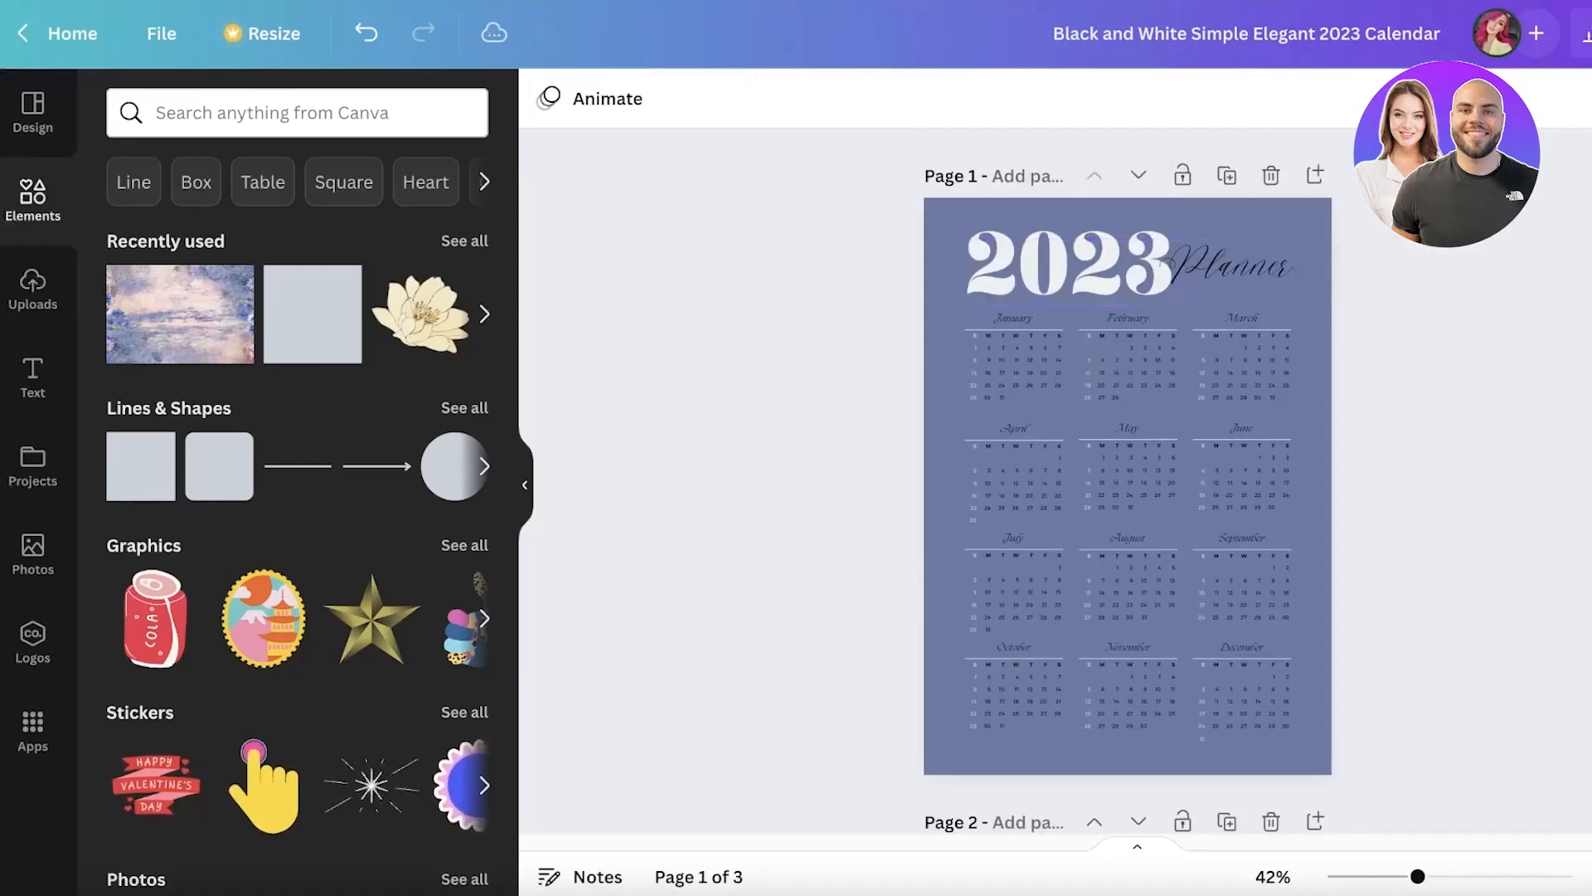
click(1049, 271)
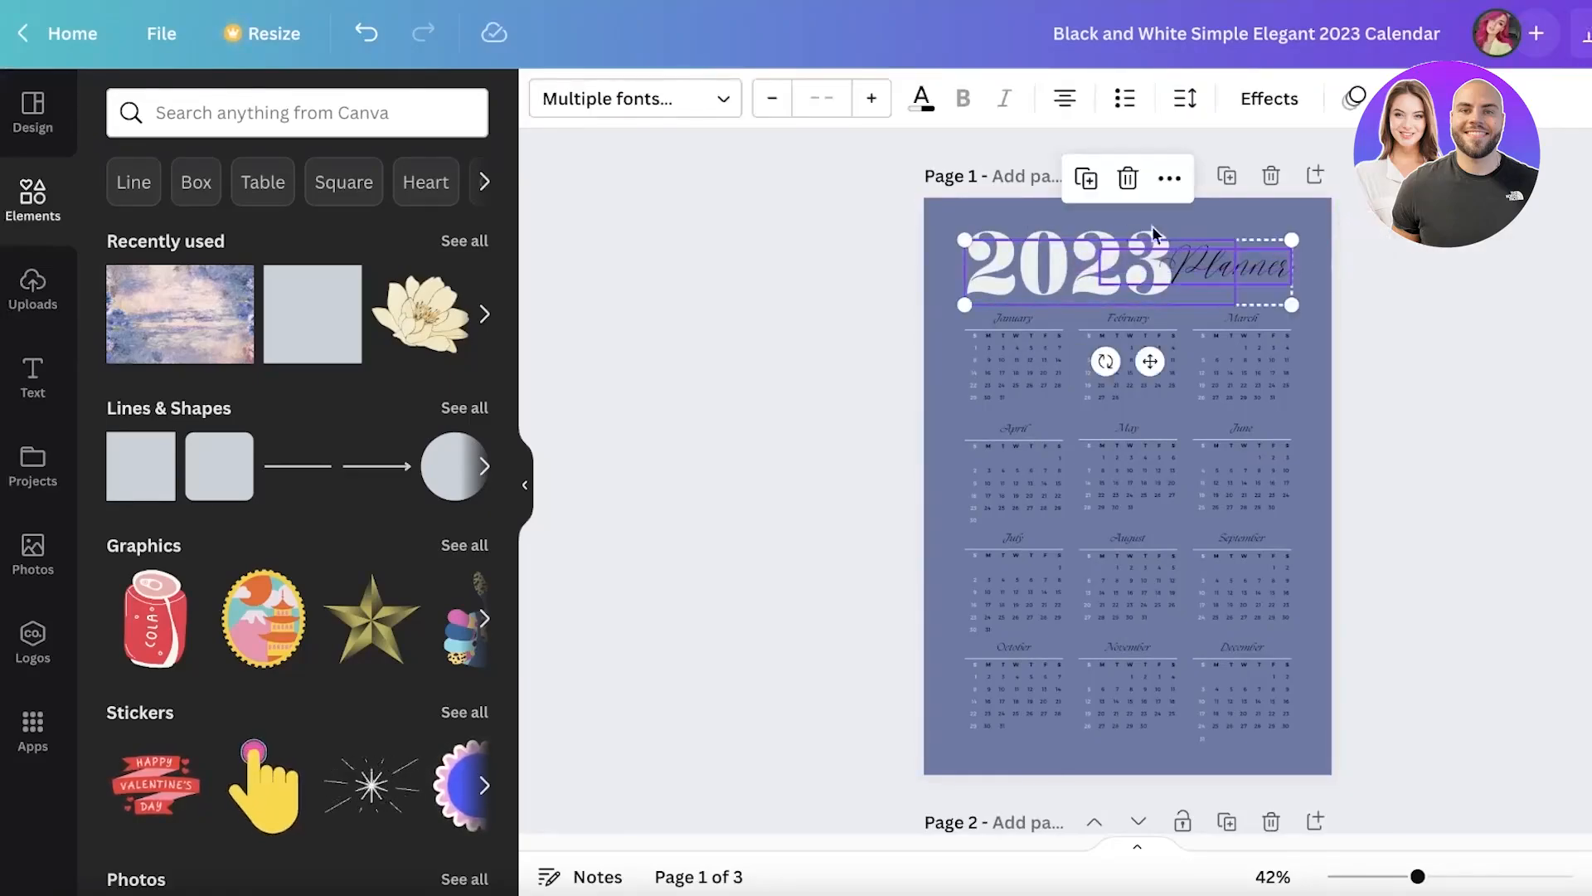
scroll(1387, 264, down, 5)
key(ctrl+v)
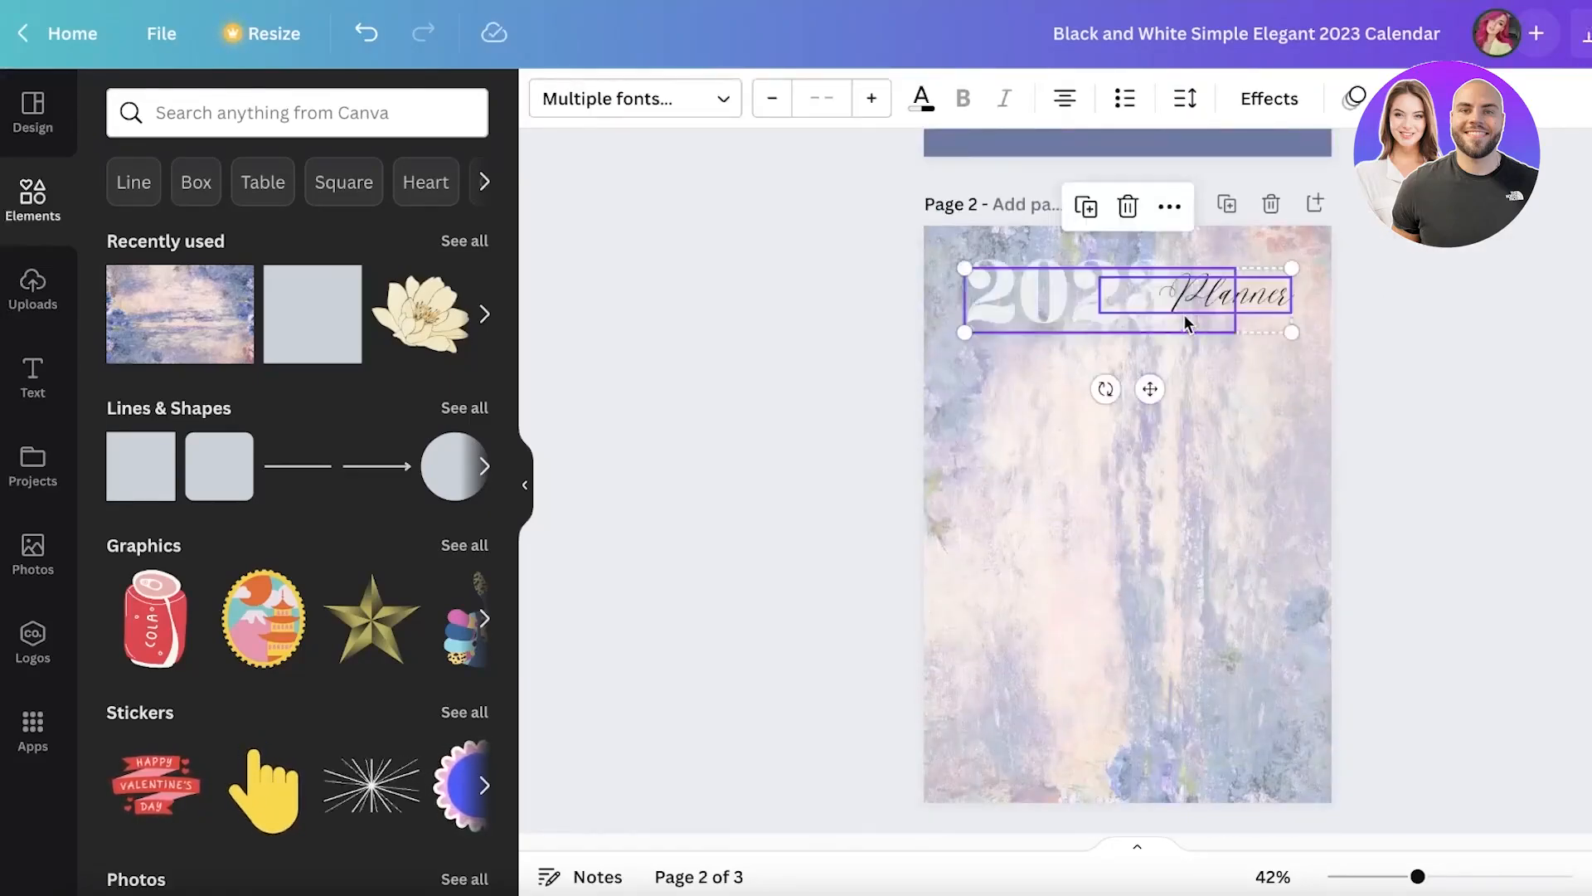
click(1547, 259)
Replace the 2023 text on page 2 with "January" and shrink it to font size 54.7 so it fits on one line
scroll(1534, 263, down, 1)
scroll(1481, 272, down, 1)
scroll(1479, 272, up, 1)
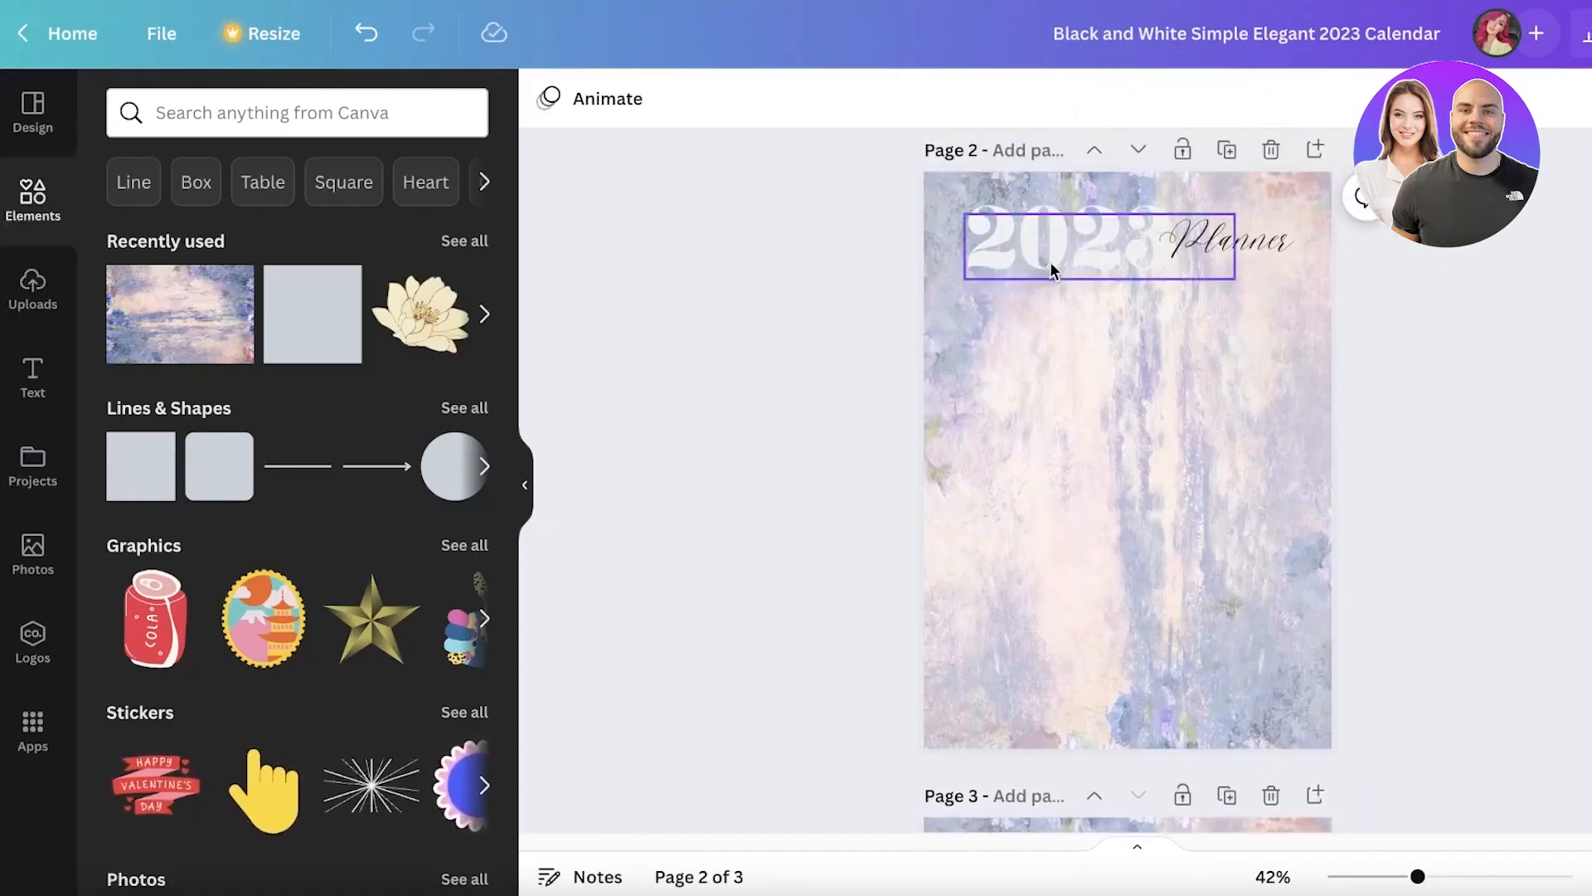
double_click(1050, 261)
text(January)
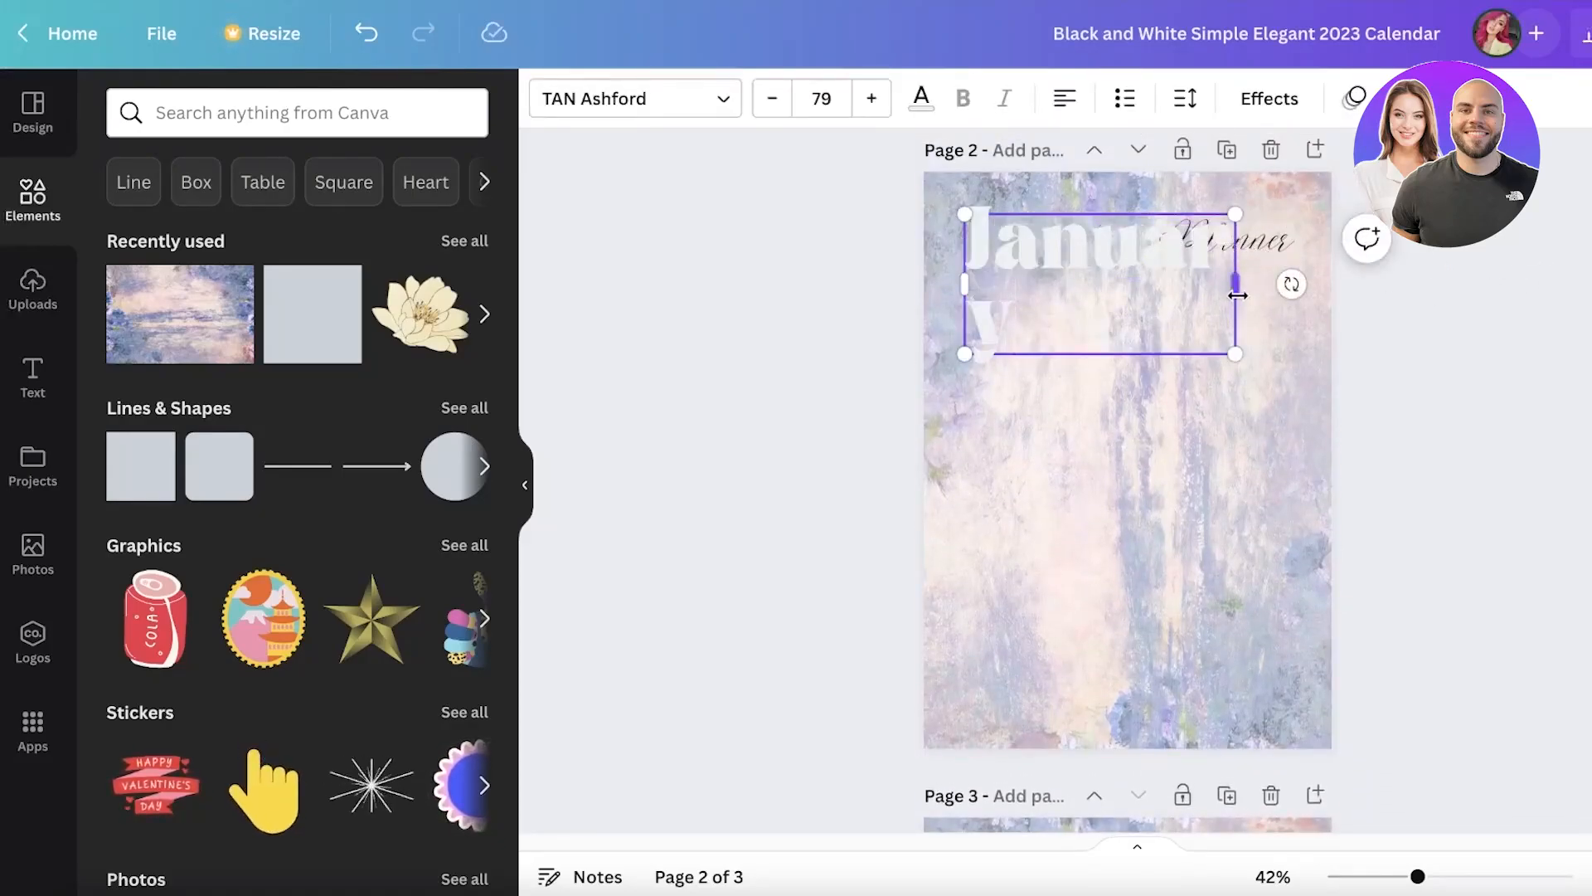
drag(1237, 296, 1190, 280)
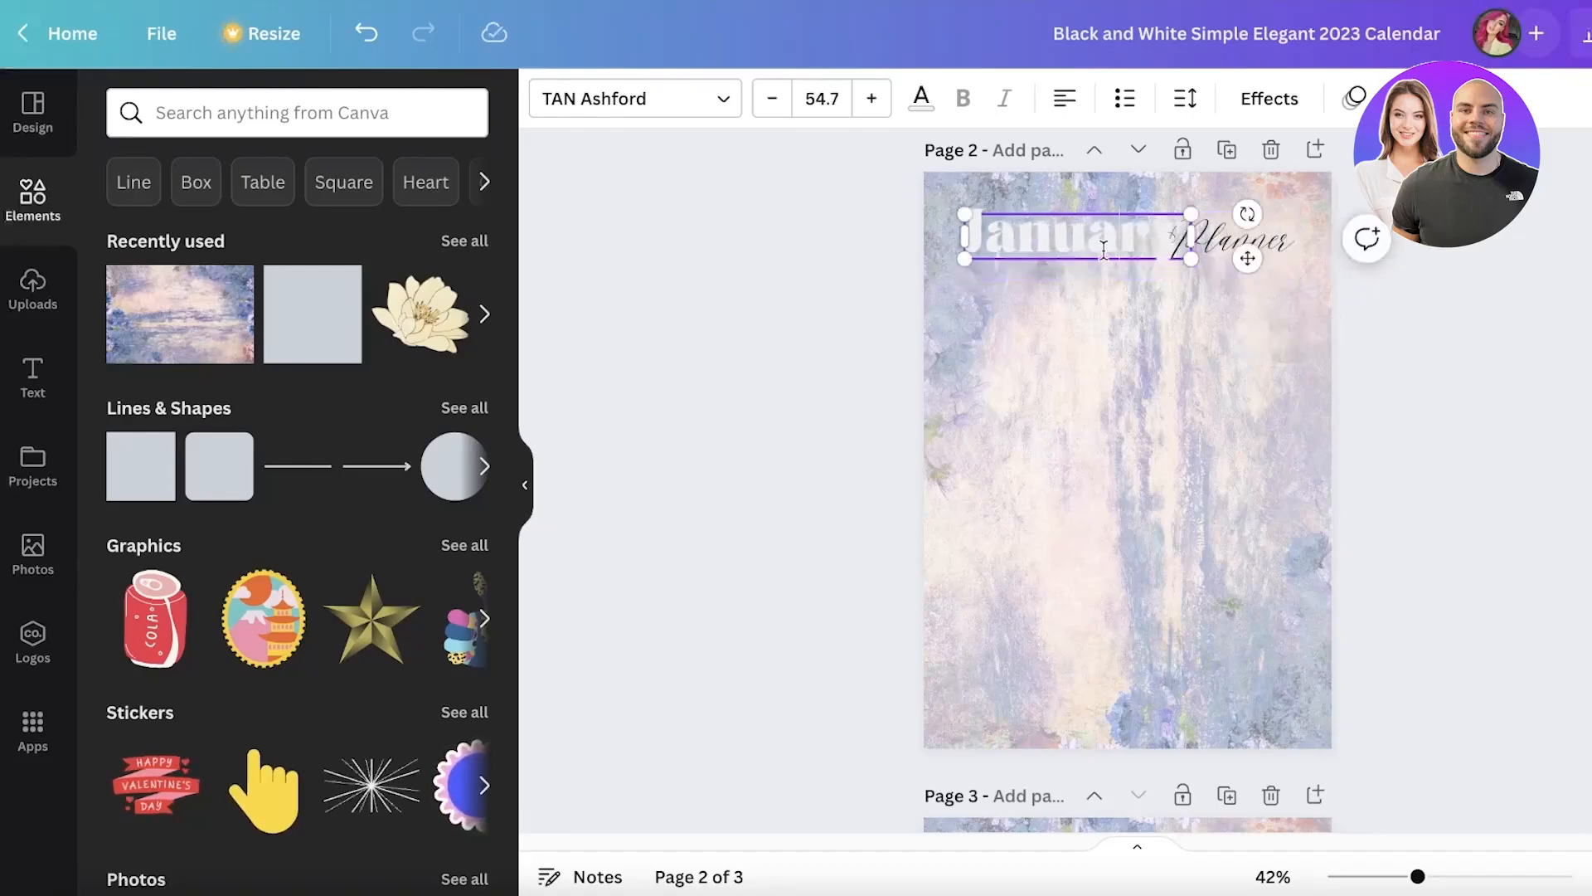
Color the January heading with the photo's blue and darken that shade slightly
click(920, 99)
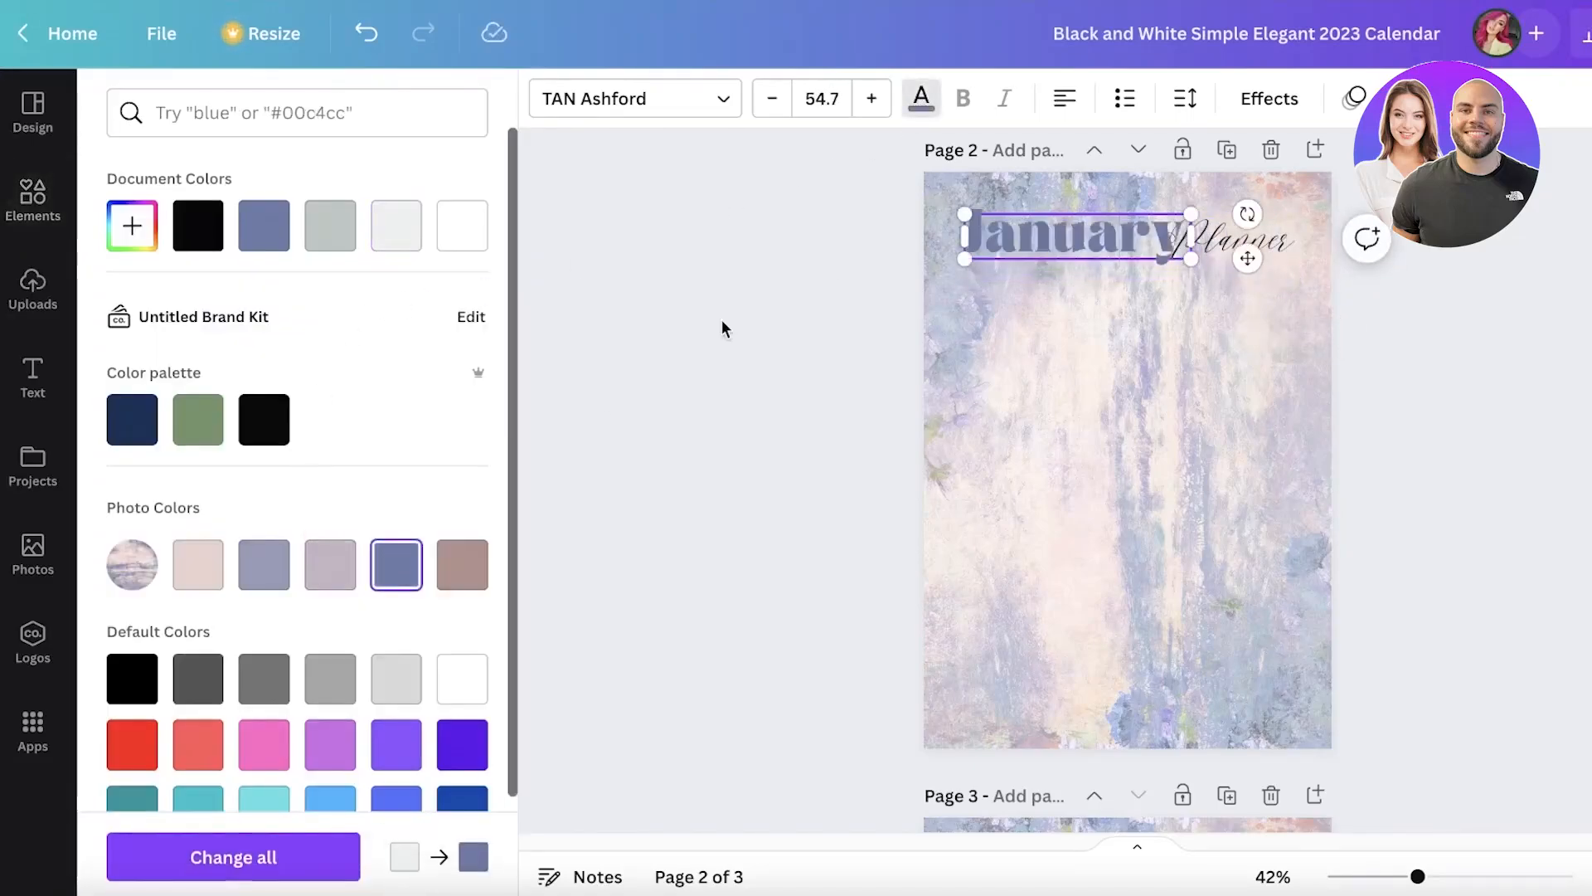
click(132, 227)
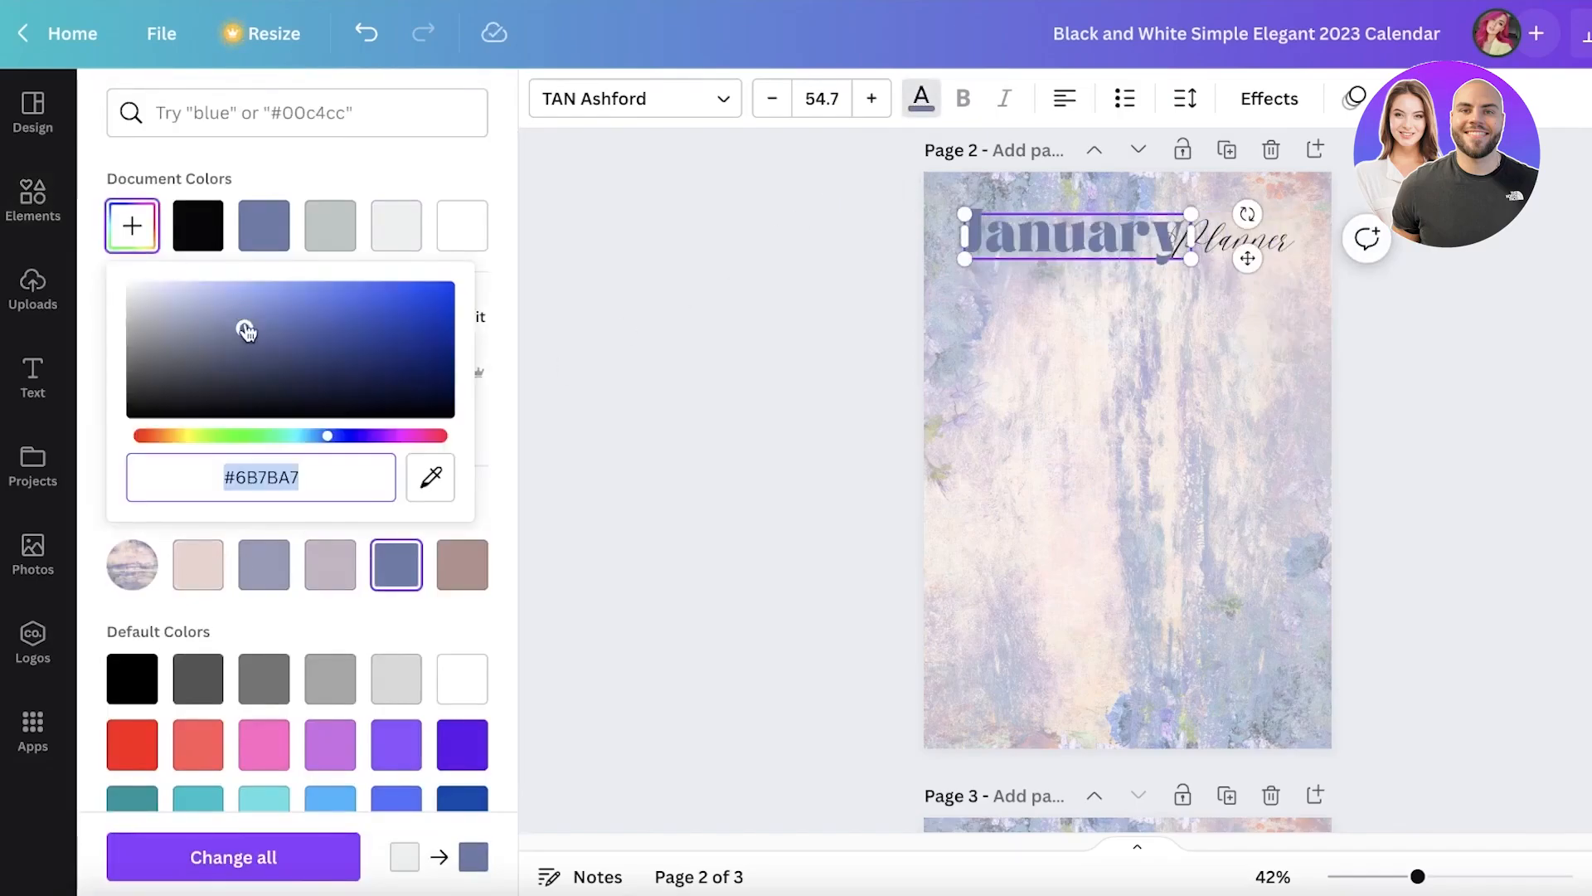
drag(247, 330, 247, 346)
Move the Planner text below the January heading, change it to "Goals" and place it near the page's left side
drag(1243, 243, 1113, 345)
double_click(1140, 329)
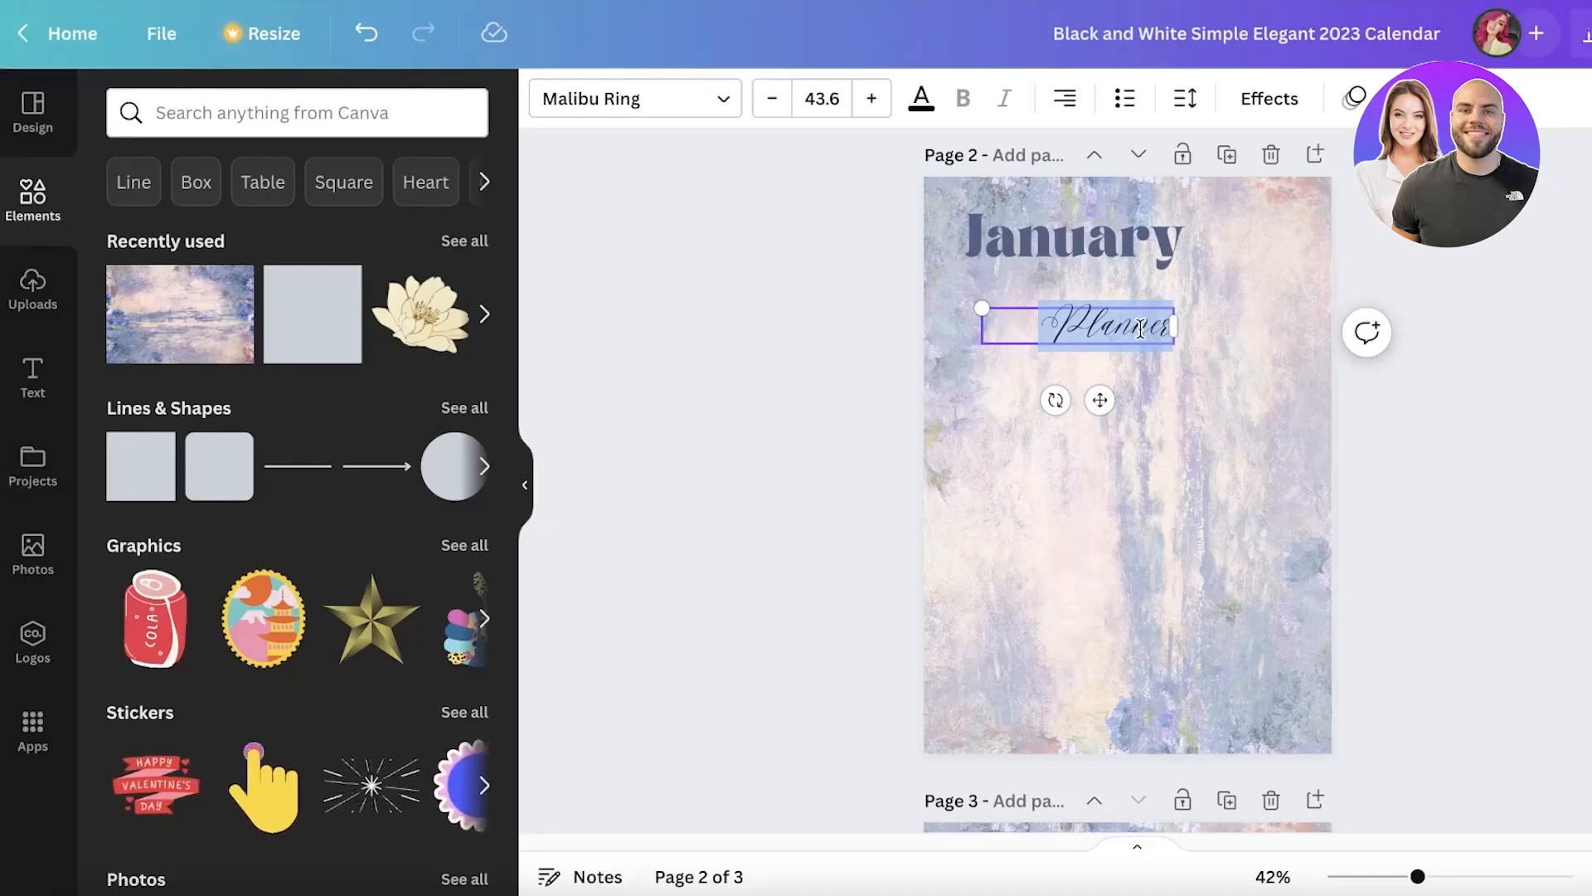
text(Goals)
drag(1063, 345, 1003, 317)
click(933, 311)
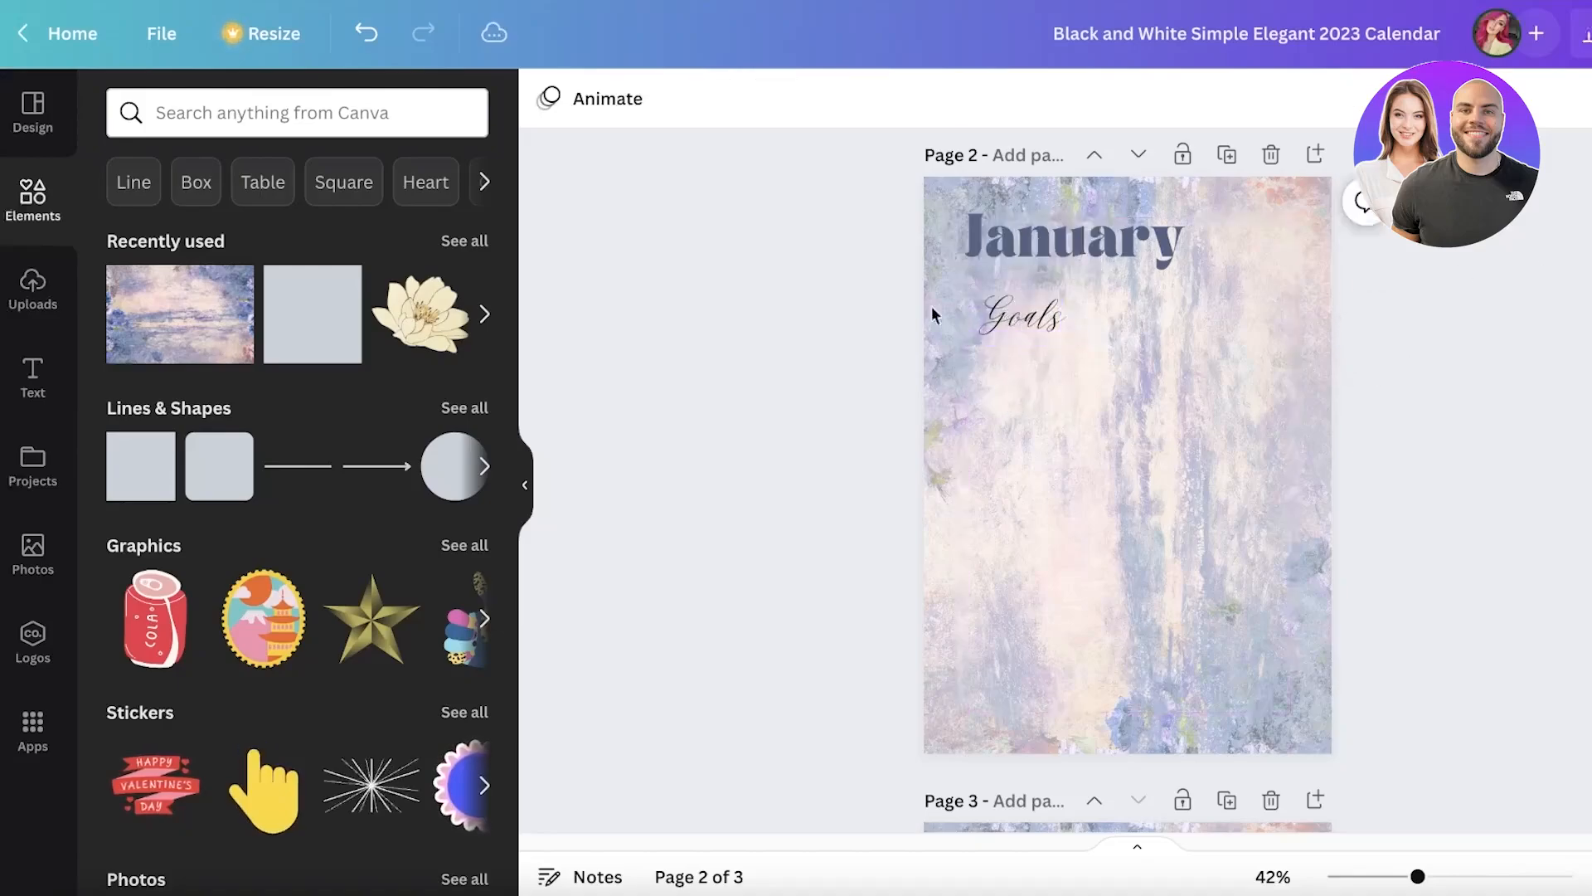
Add a square shape to page 2, place it behind the Goals text and stretch it into a tall rectangle
click(319, 320)
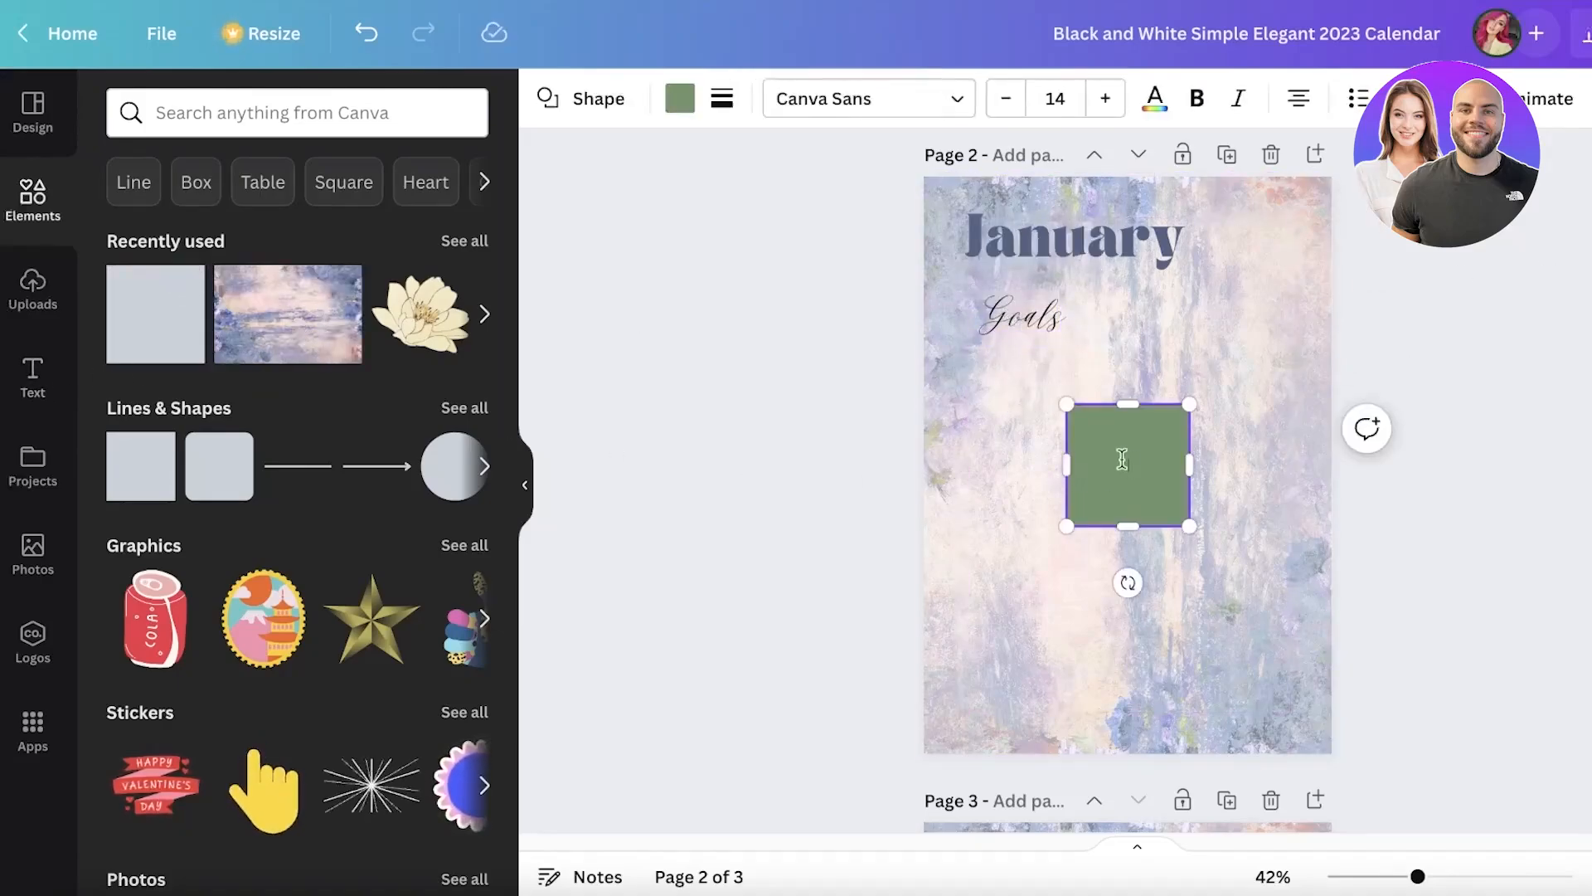
click(1034, 458)
drag(1115, 465, 1020, 339)
drag(1088, 397, 1199, 549)
drag(1200, 399, 1087, 424)
Try the document's blue shades on the rectangle behind Goals and set its fill to white
click(680, 99)
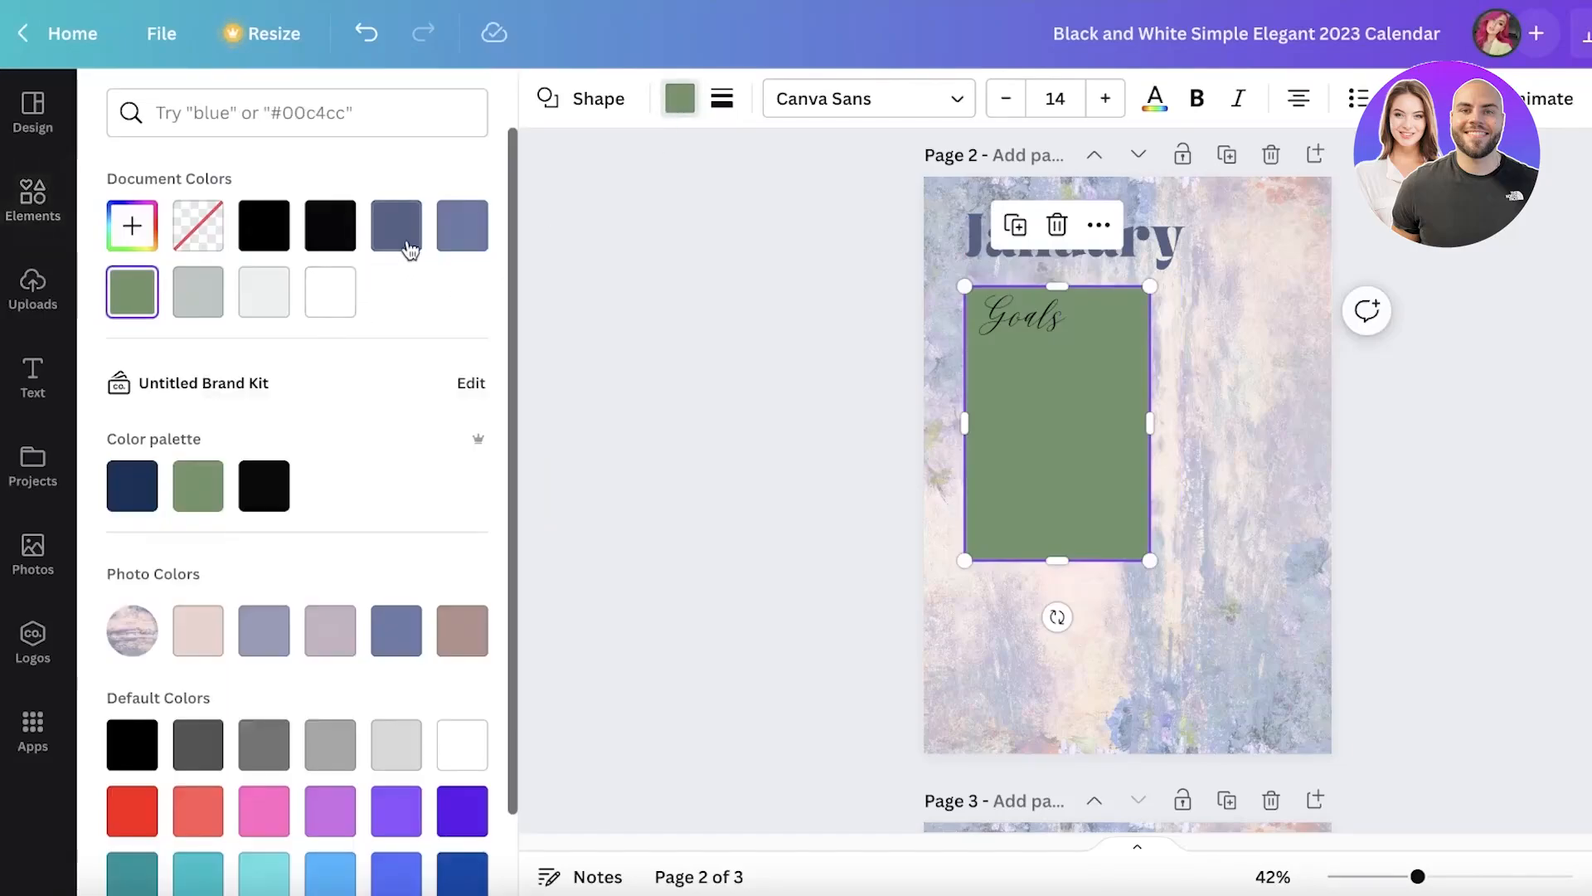
click(409, 249)
click(456, 241)
click(309, 309)
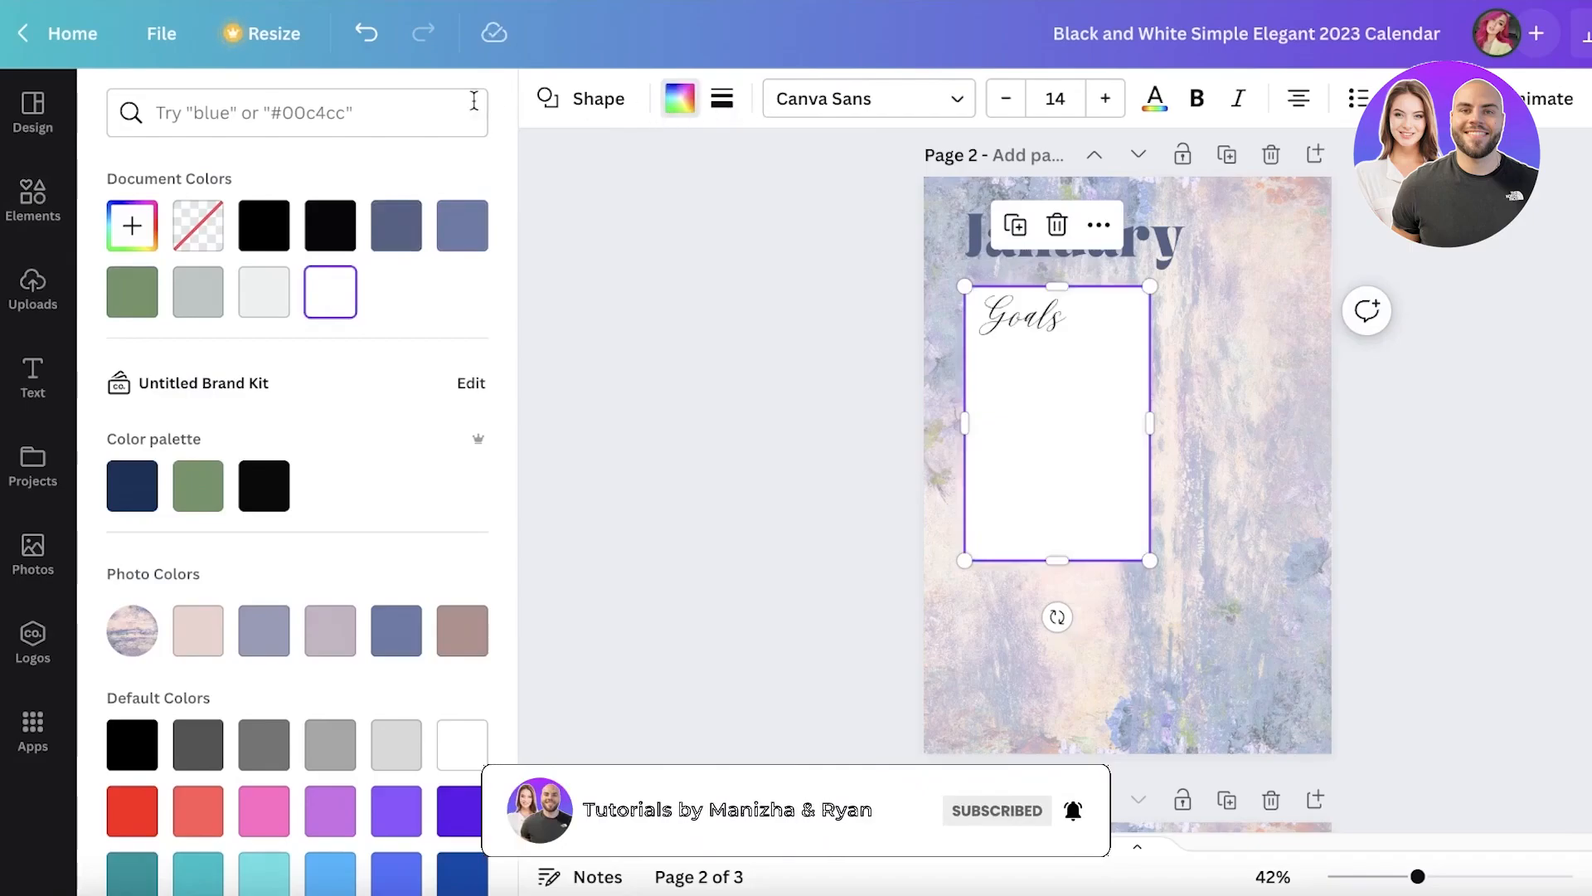
Browse the alternative shapes available for the Goals rectangle and look over the planner's pages
click(551, 98)
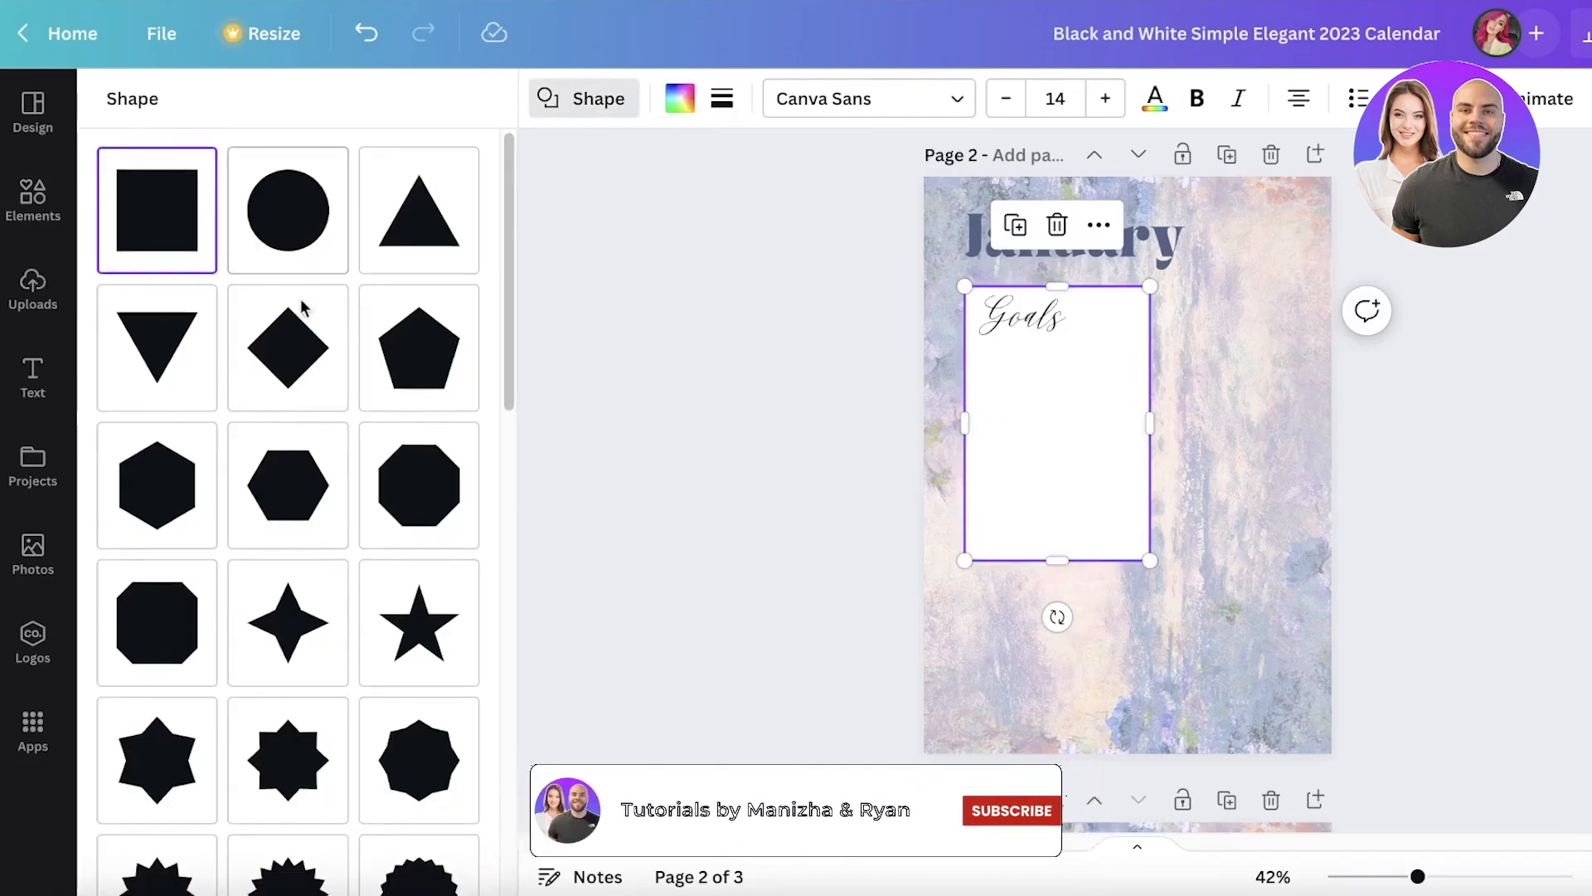
scroll(406, 373, down, 4)
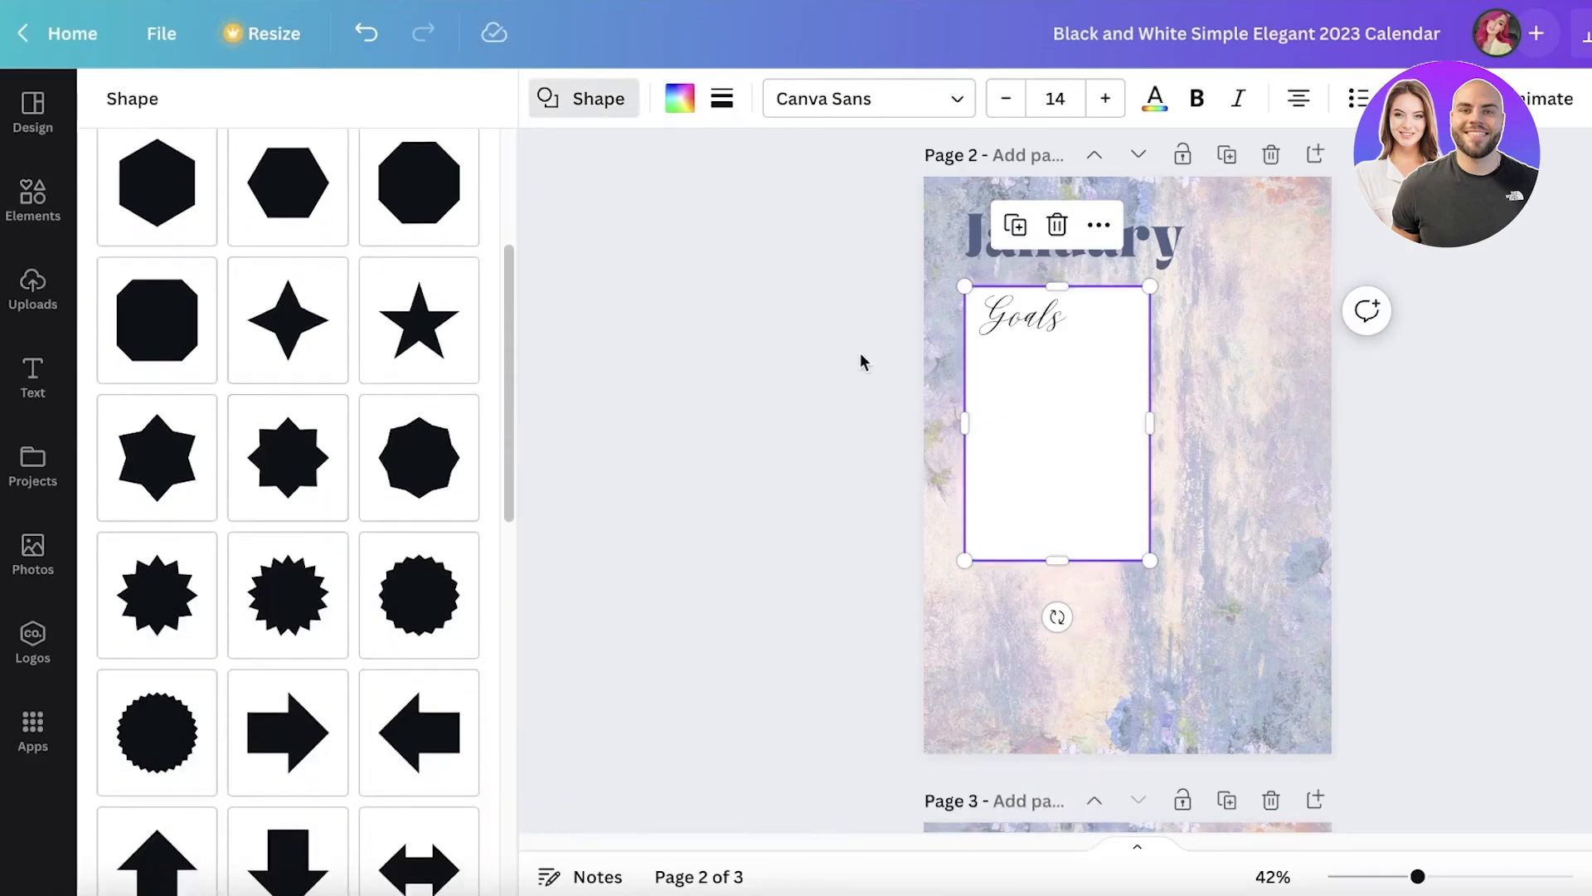
click(1546, 98)
click(1589, 99)
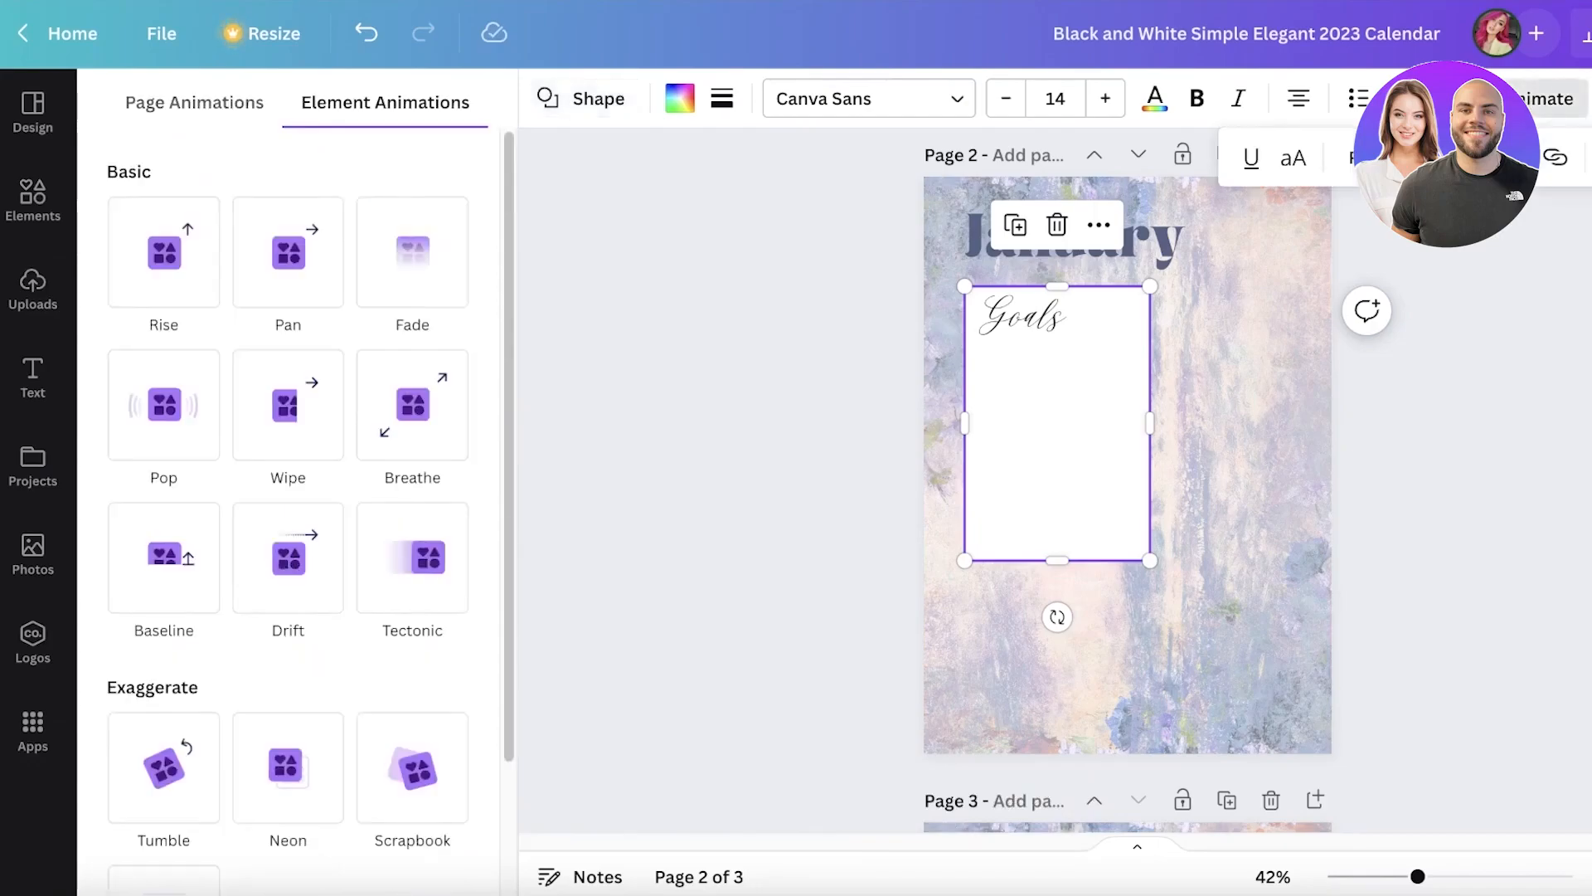
click(552, 98)
click(551, 98)
click(552, 98)
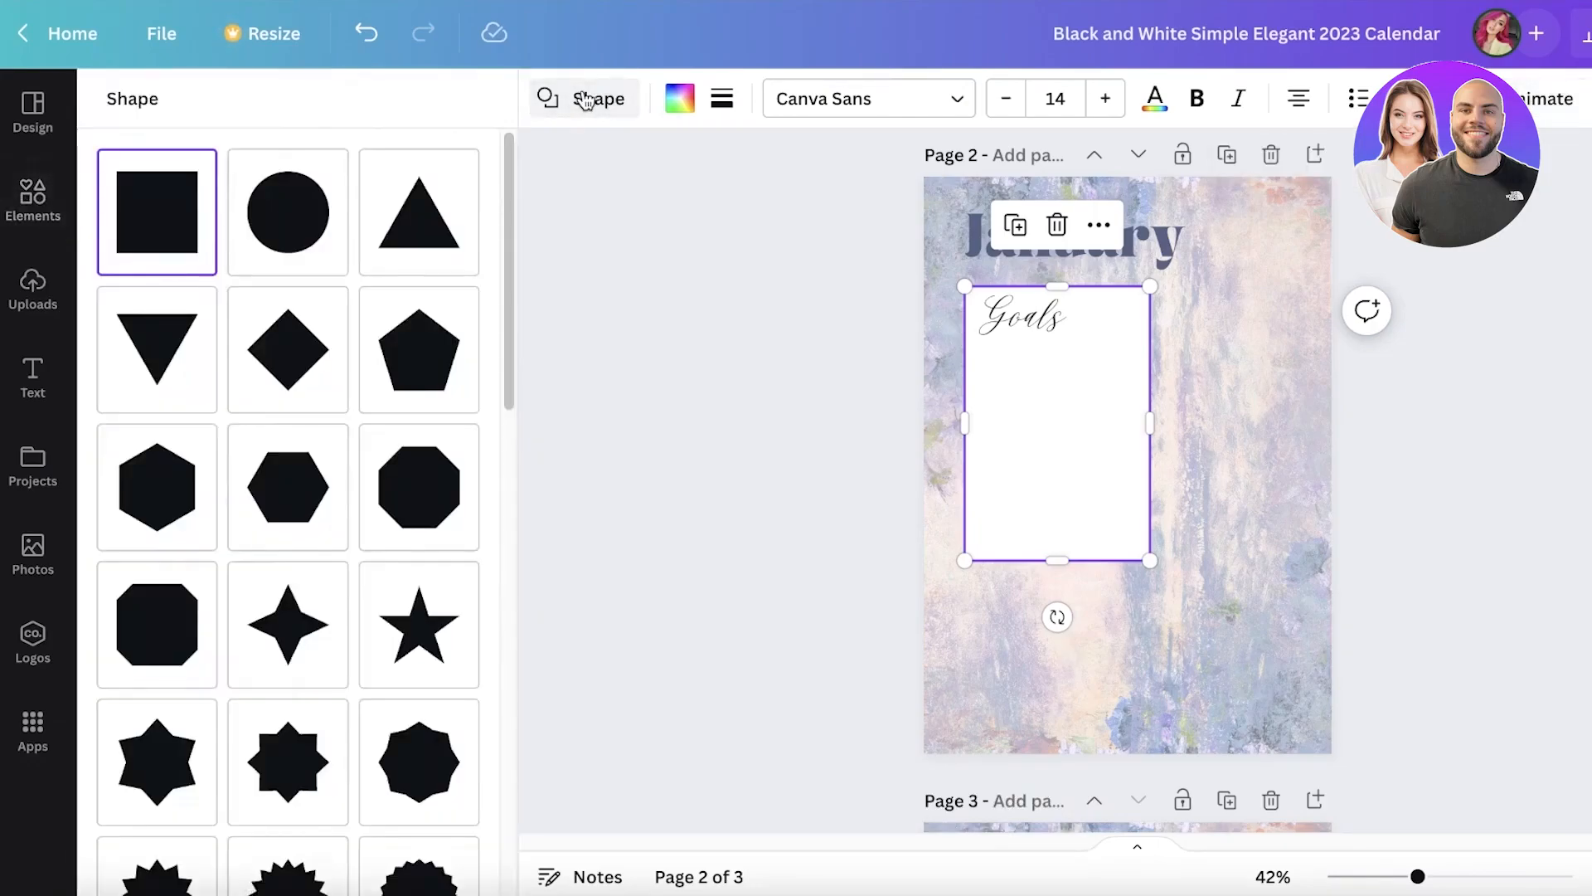
scroll(282, 550, down, 6)
scroll(282, 550, up, 7)
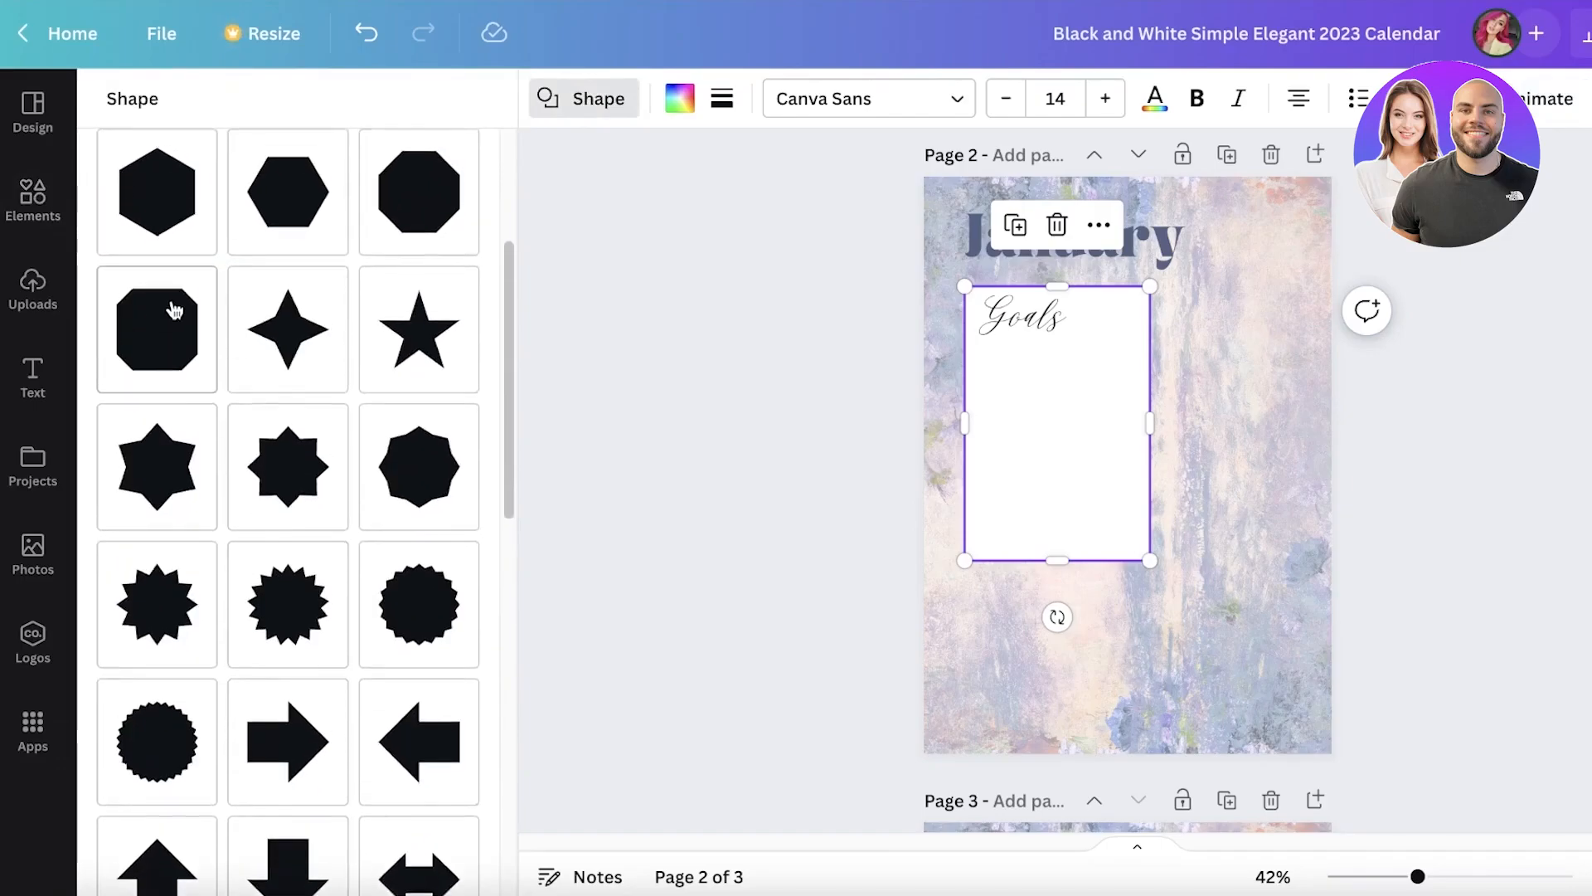
scroll(163, 355, up, 3)
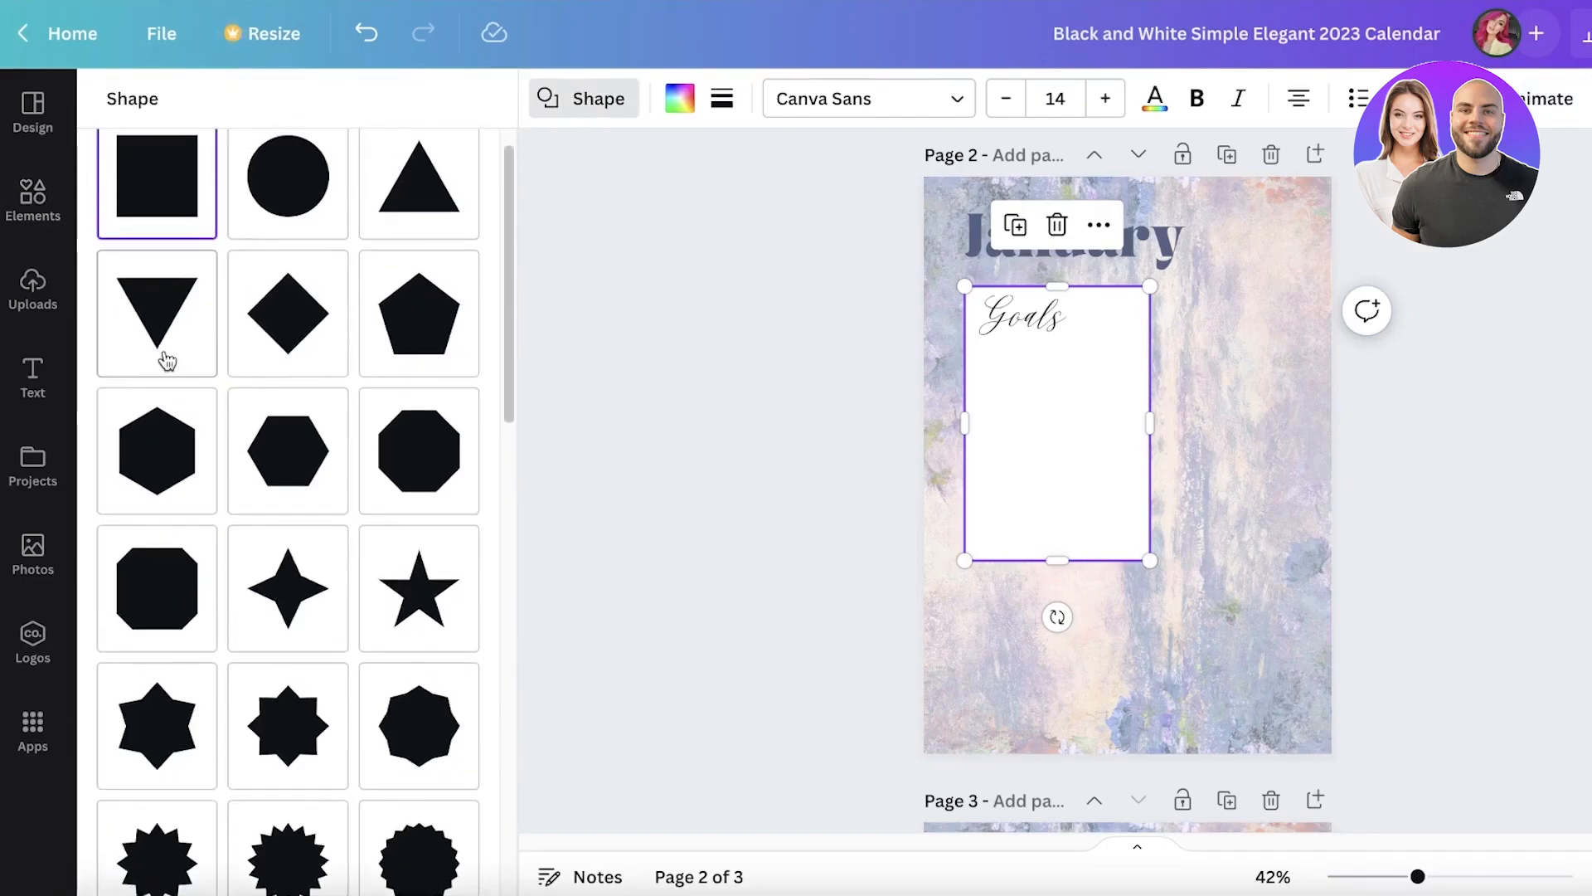
scroll(165, 359, down, 7)
scroll(166, 358, down, 8)
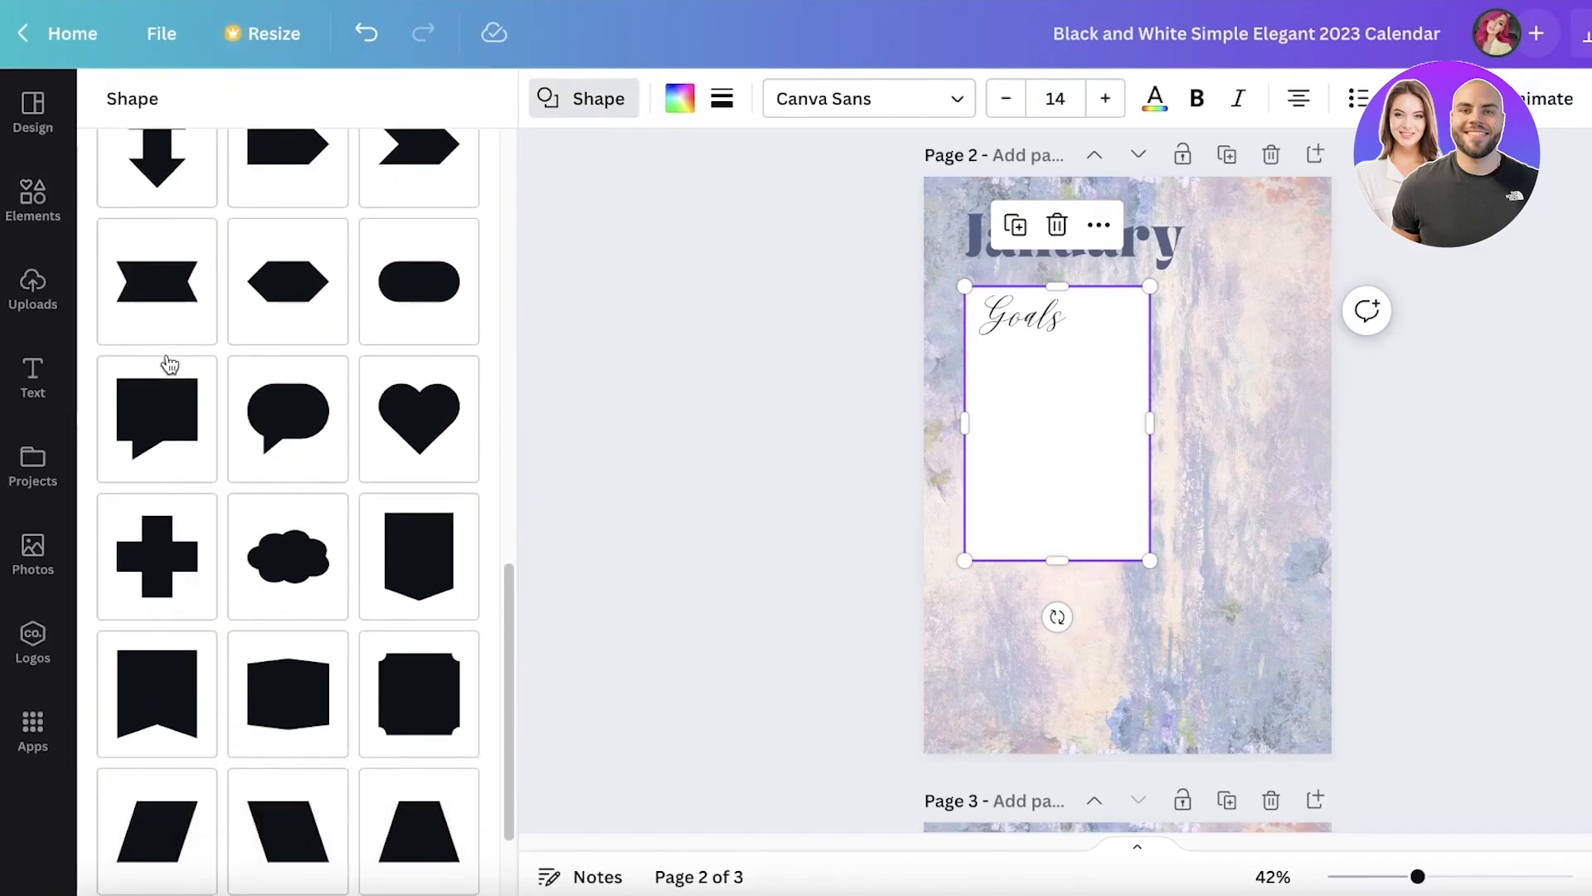
scroll(715, 531, up, 1)
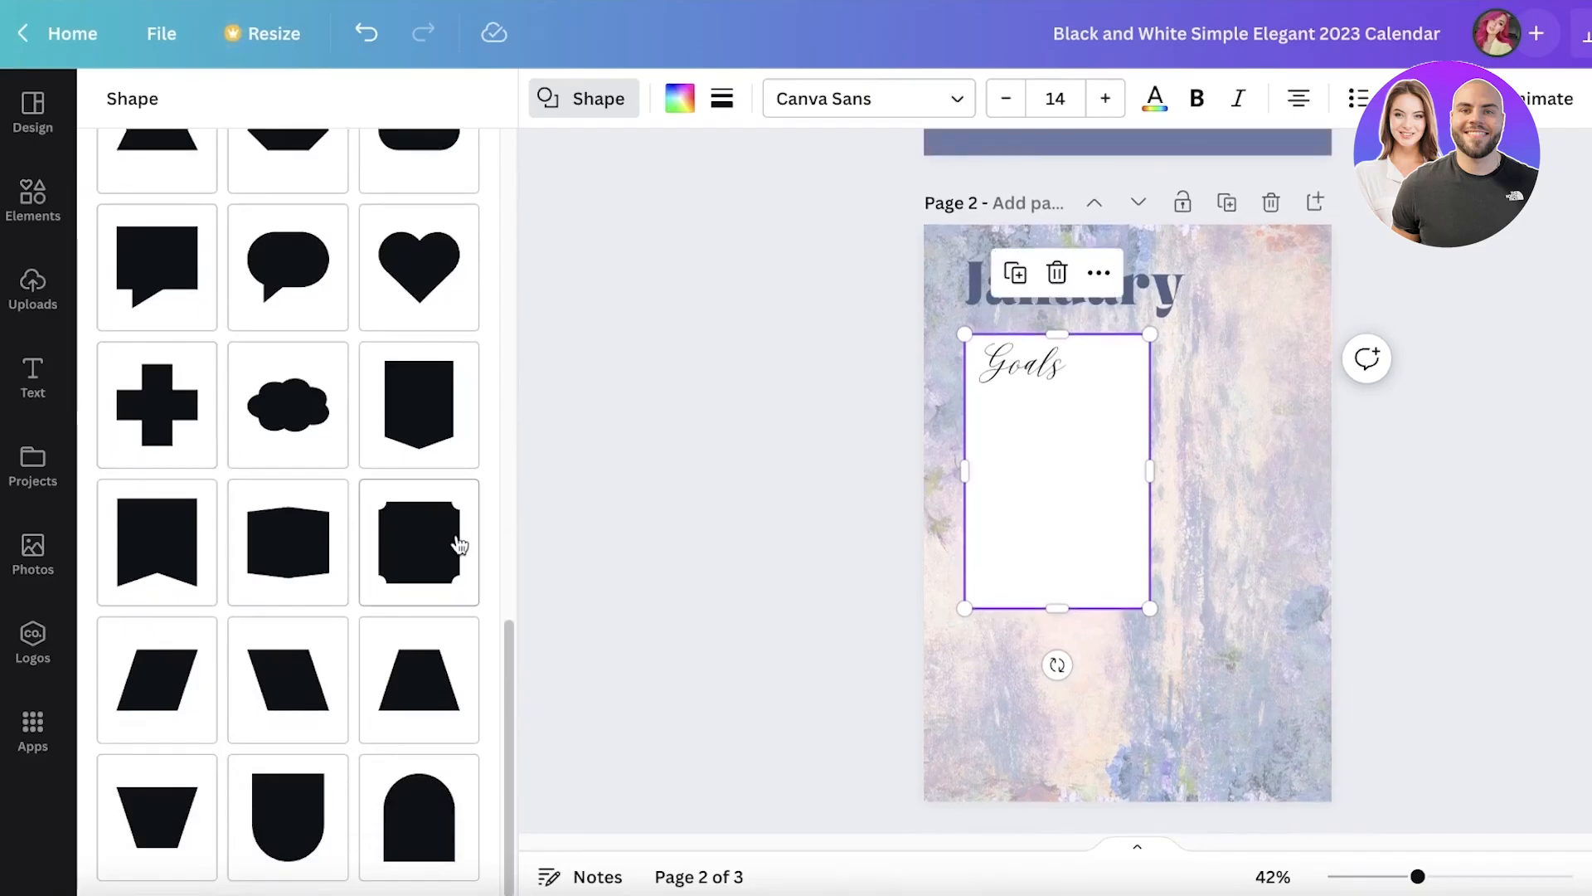
scroll(458, 549, up, 1)
scroll(580, 549, up, 7)
scroll(1500, 362, down, 15)
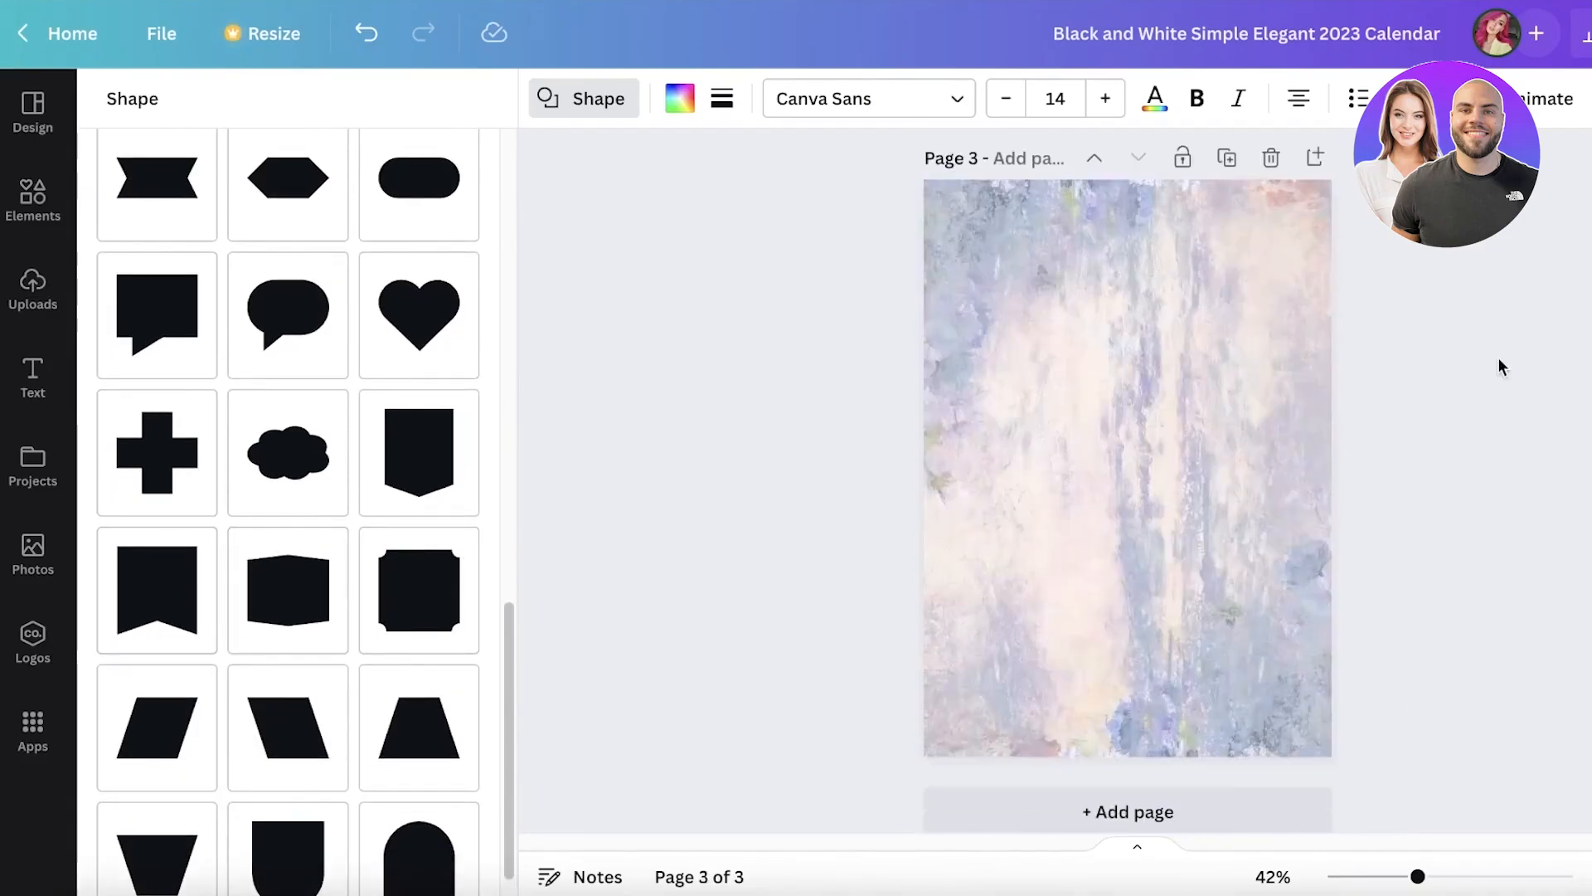
scroll(1379, 384, up, 11)
scroll(1386, 384, down, 3)
Fill the Goals rectangle with the document's light gray and raise its transparency so the watercolor background shows through
click(1093, 427)
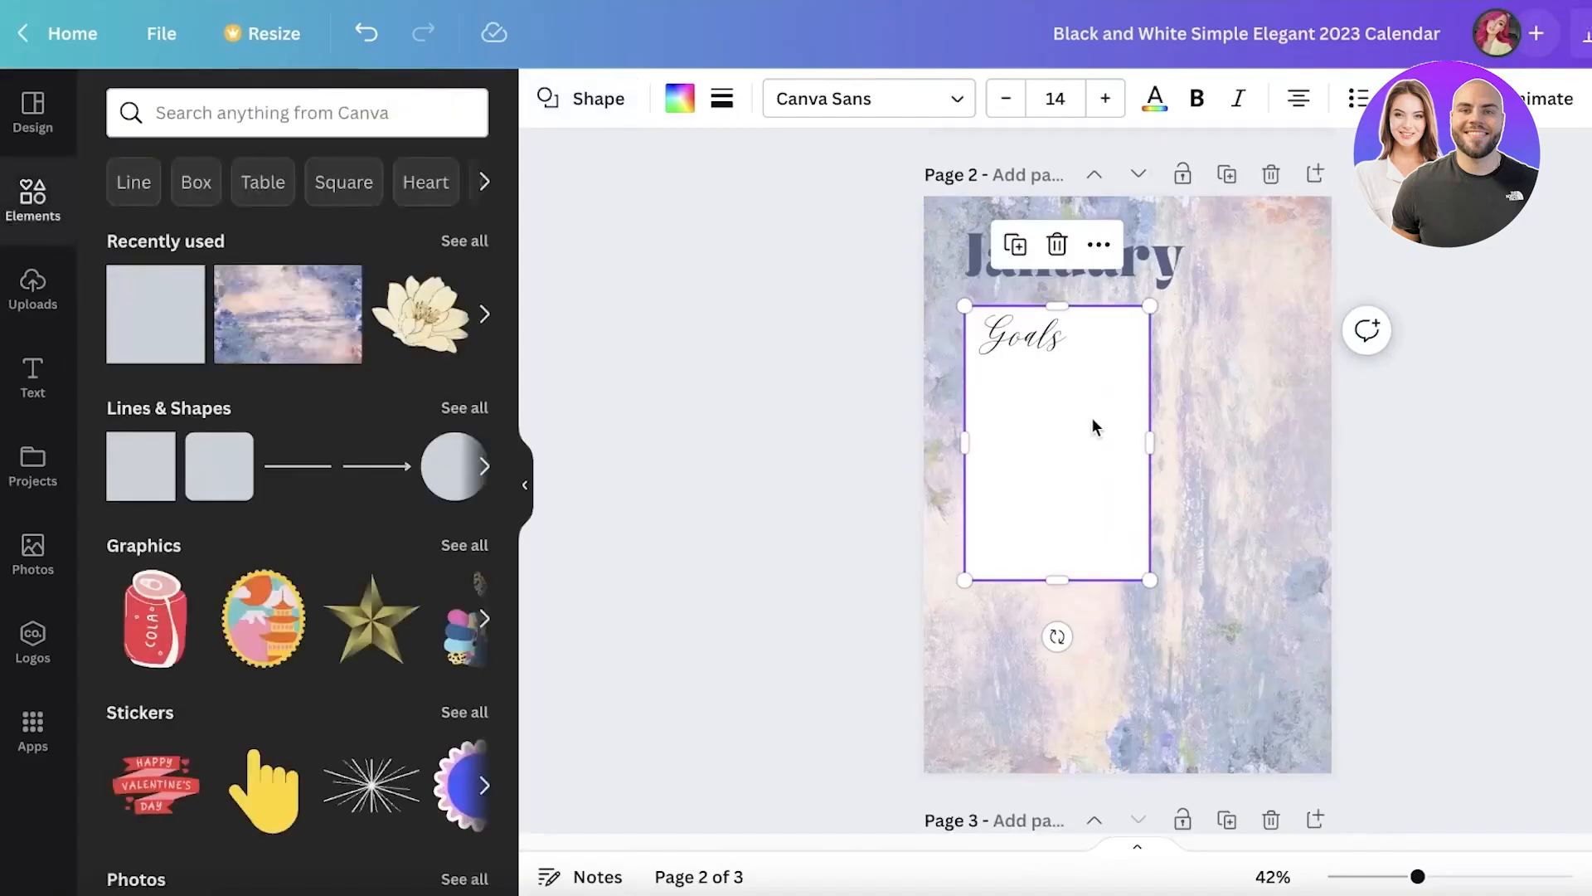
click(679, 99)
click(199, 292)
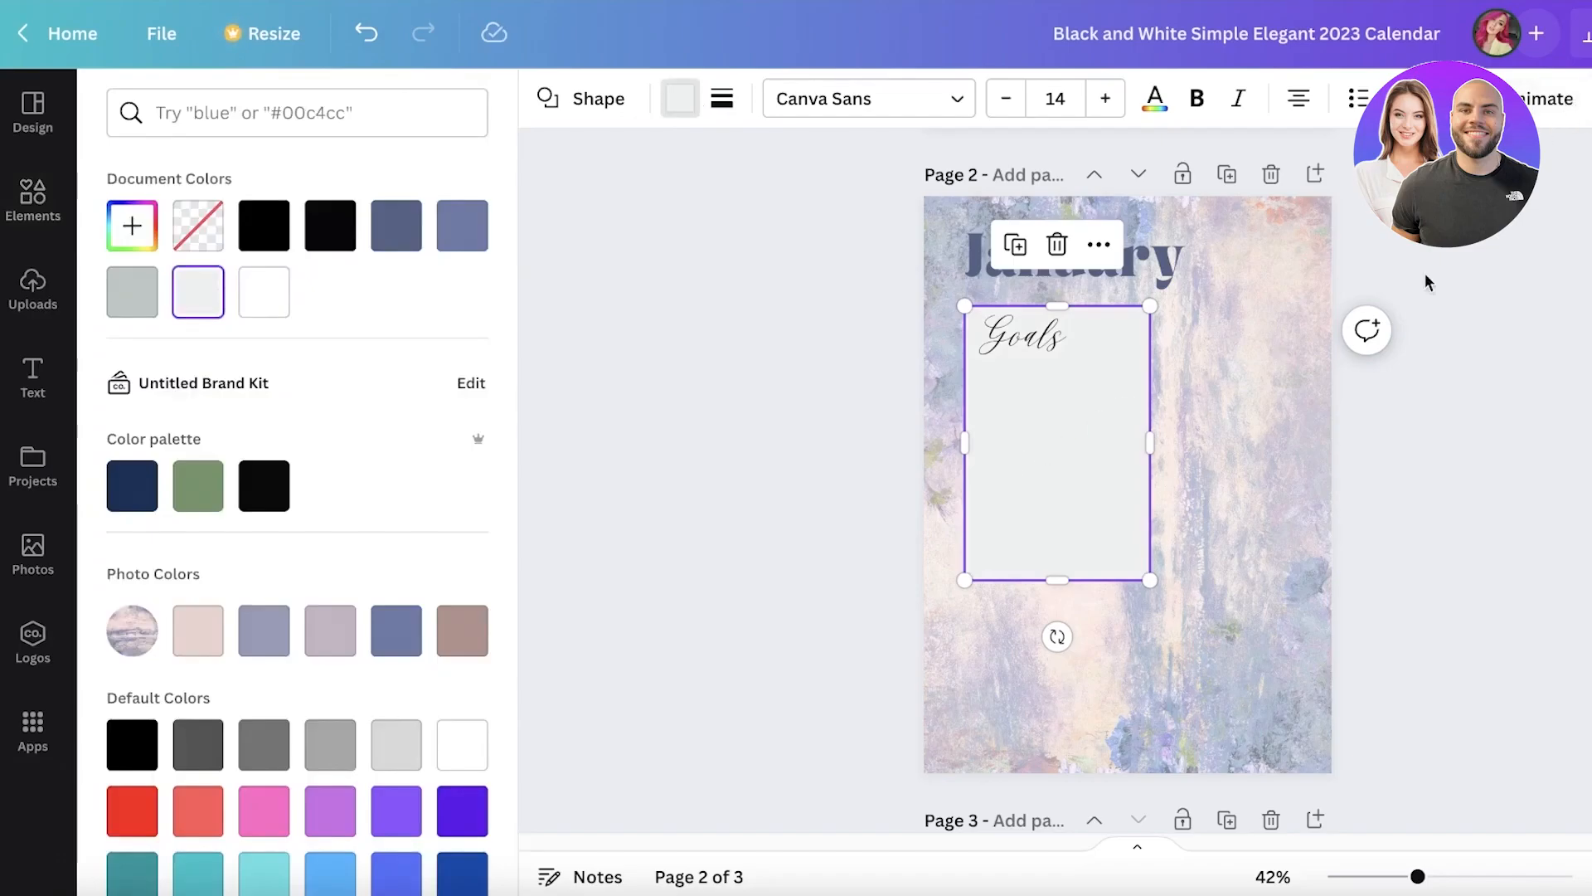
click(1589, 98)
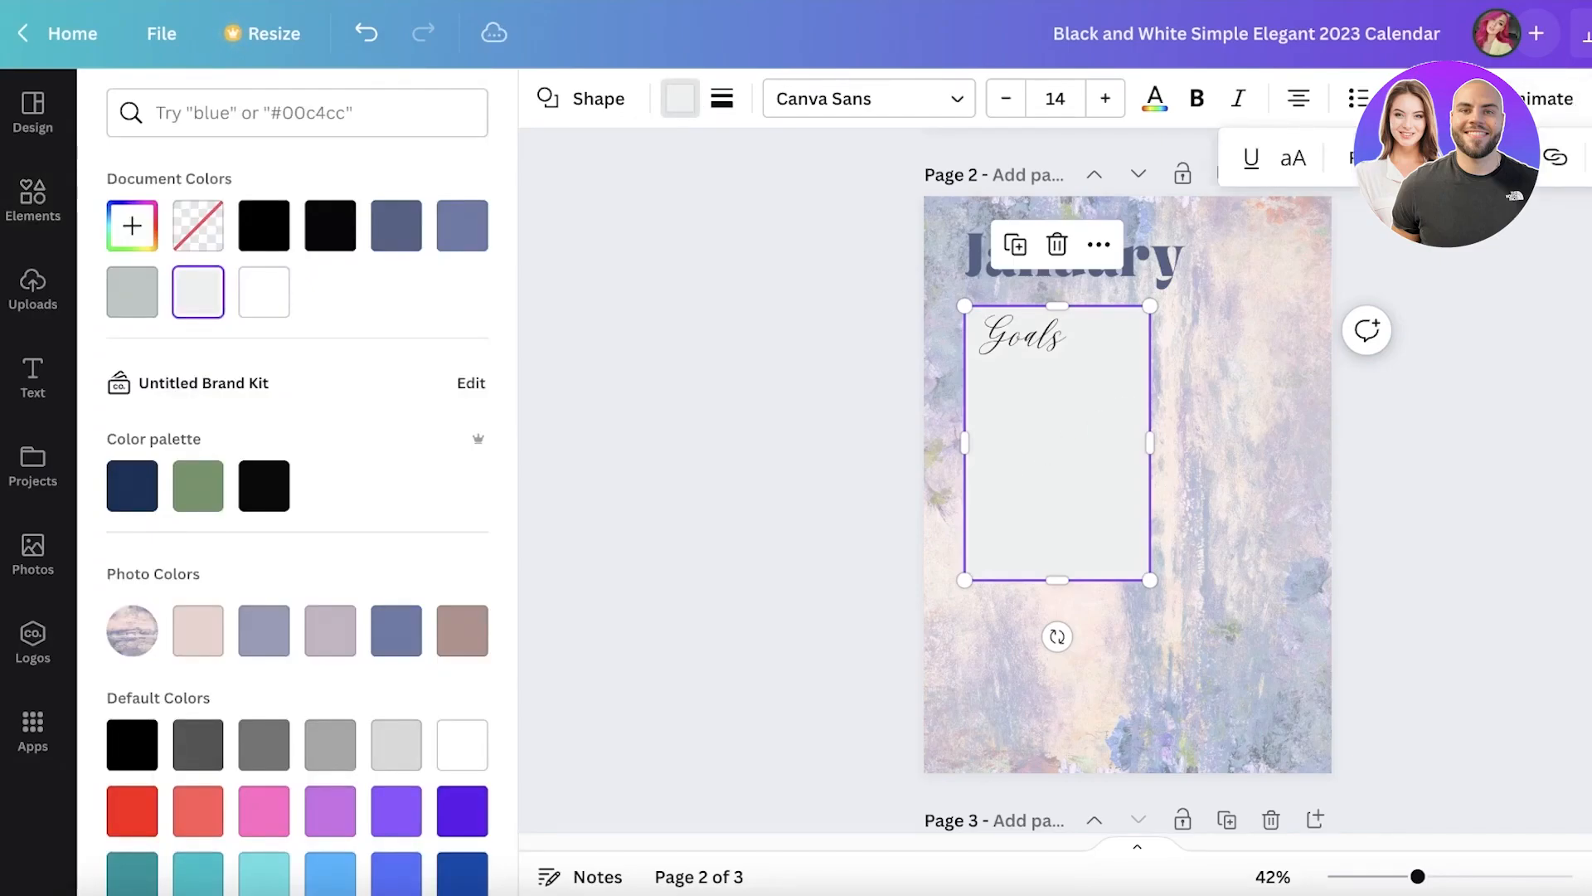
click(1514, 157)
drag(1493, 253, 1381, 275)
click(1299, 373)
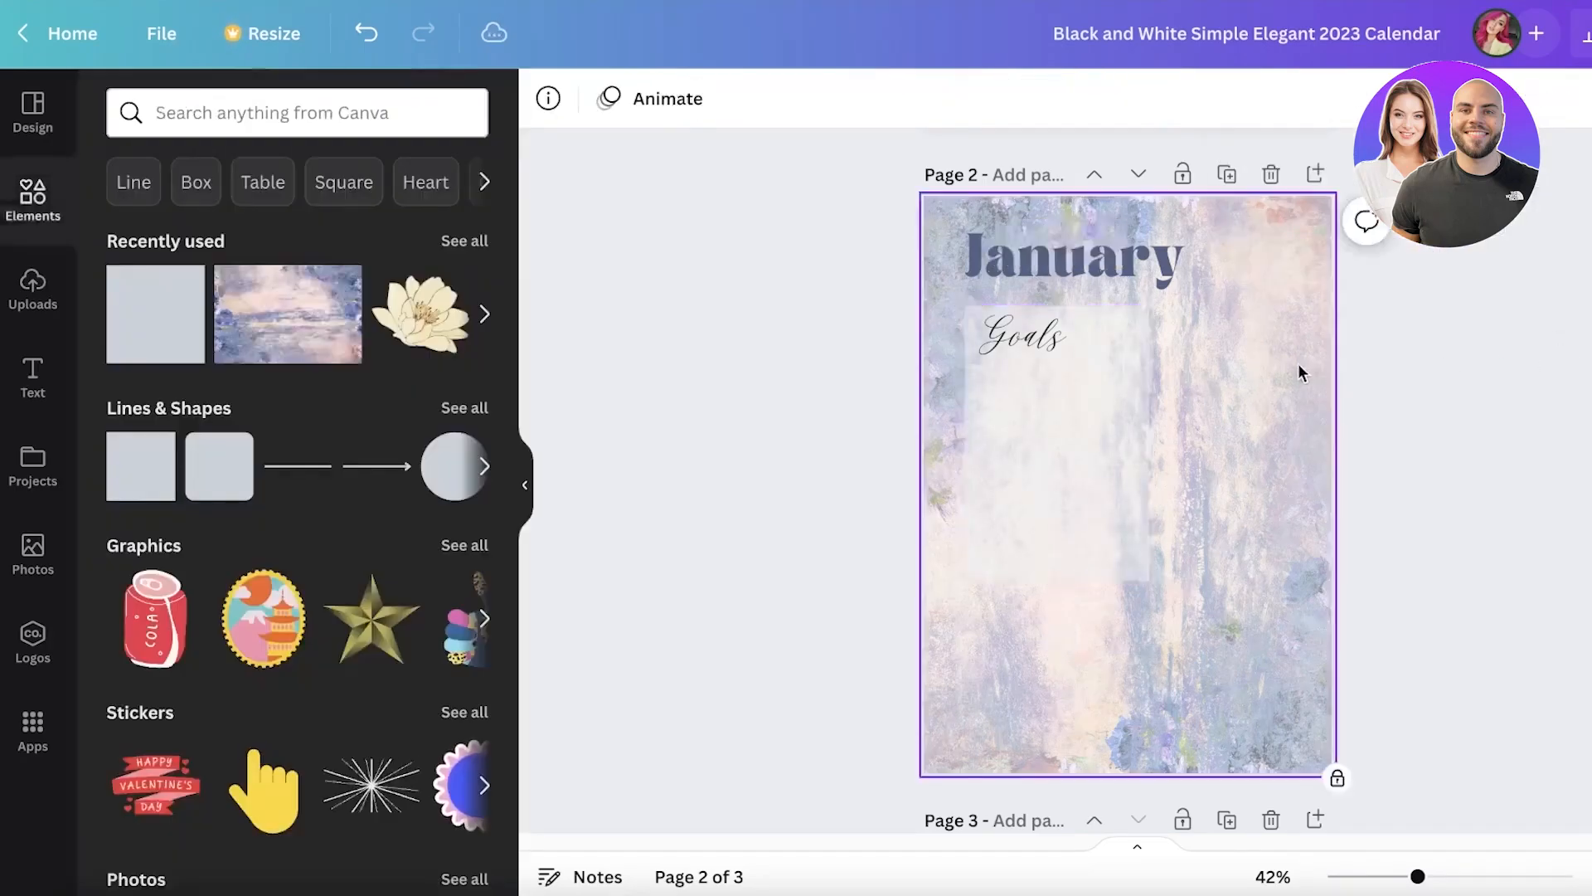
scroll(1140, 390, down, 1)
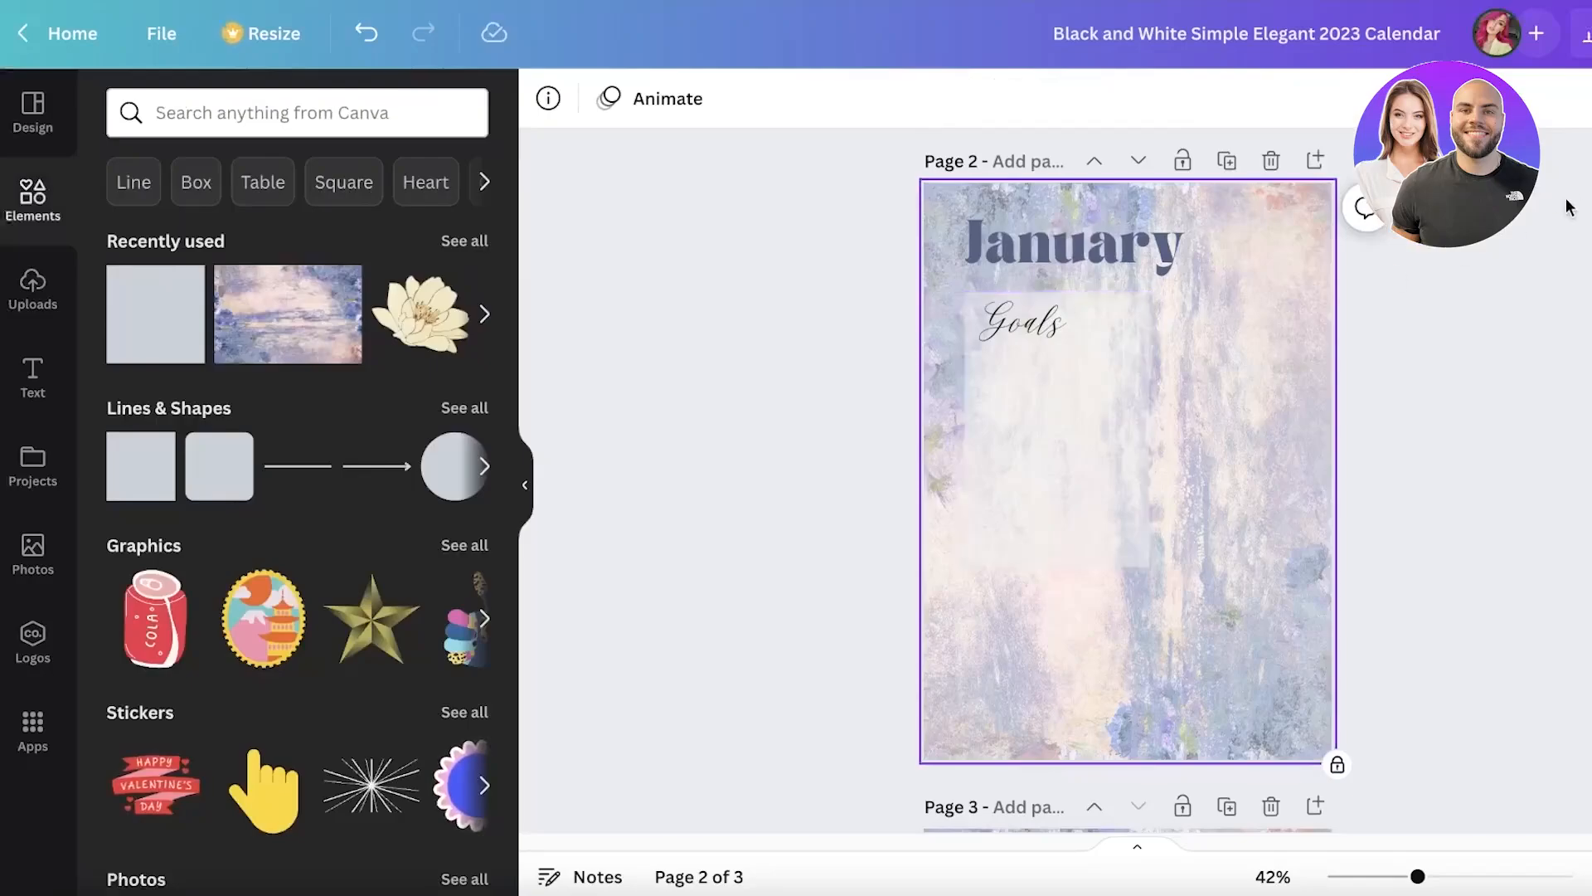
click(996, 446)
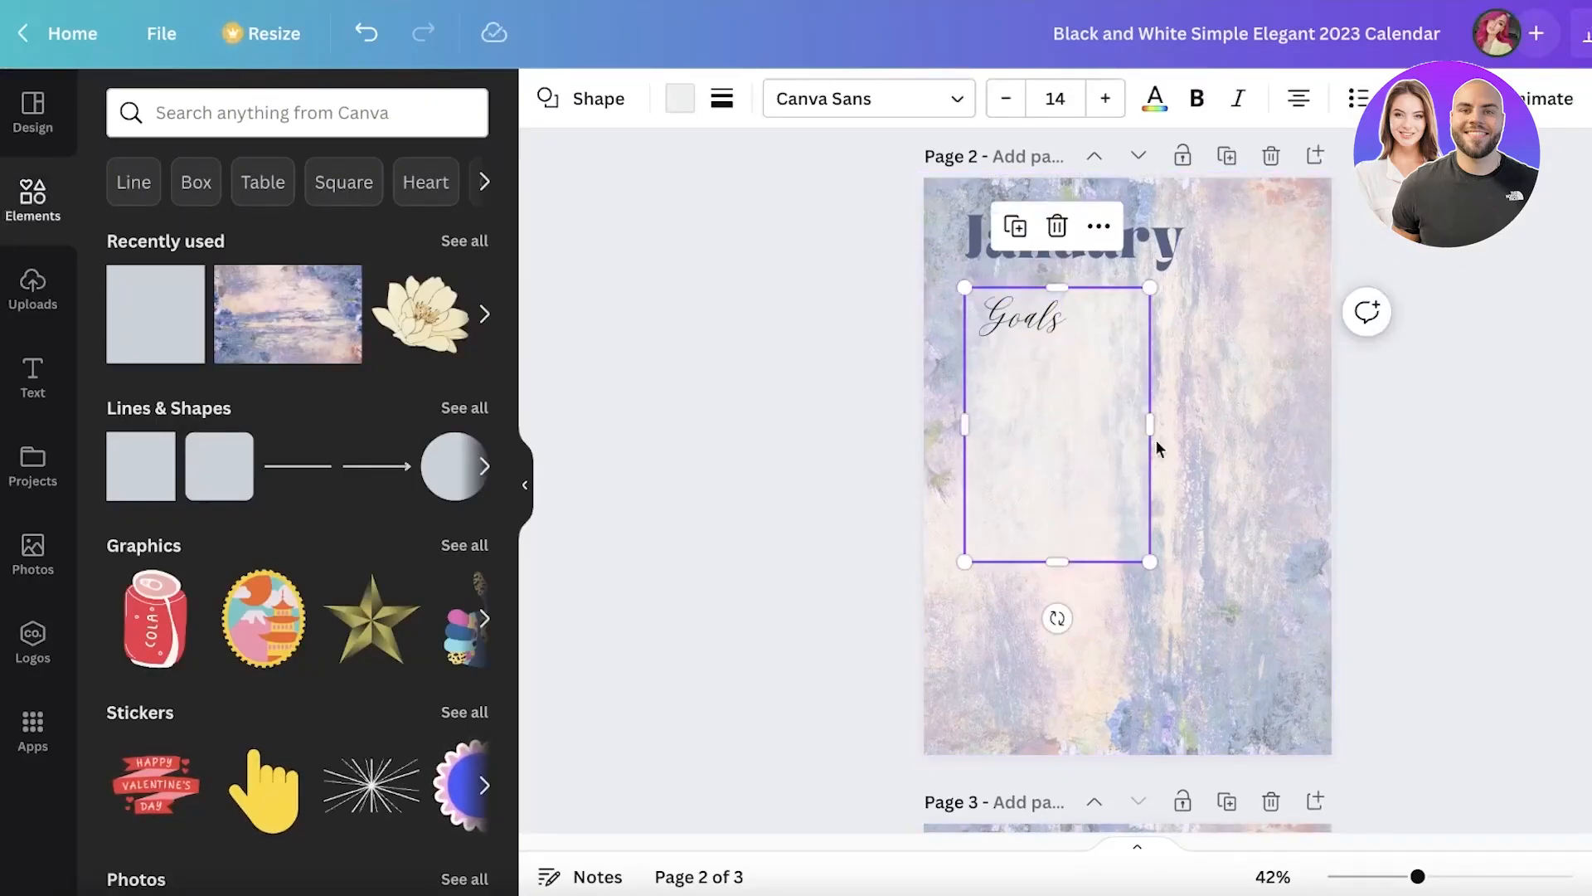
click(1445, 241)
scroll(1446, 249, down, 1)
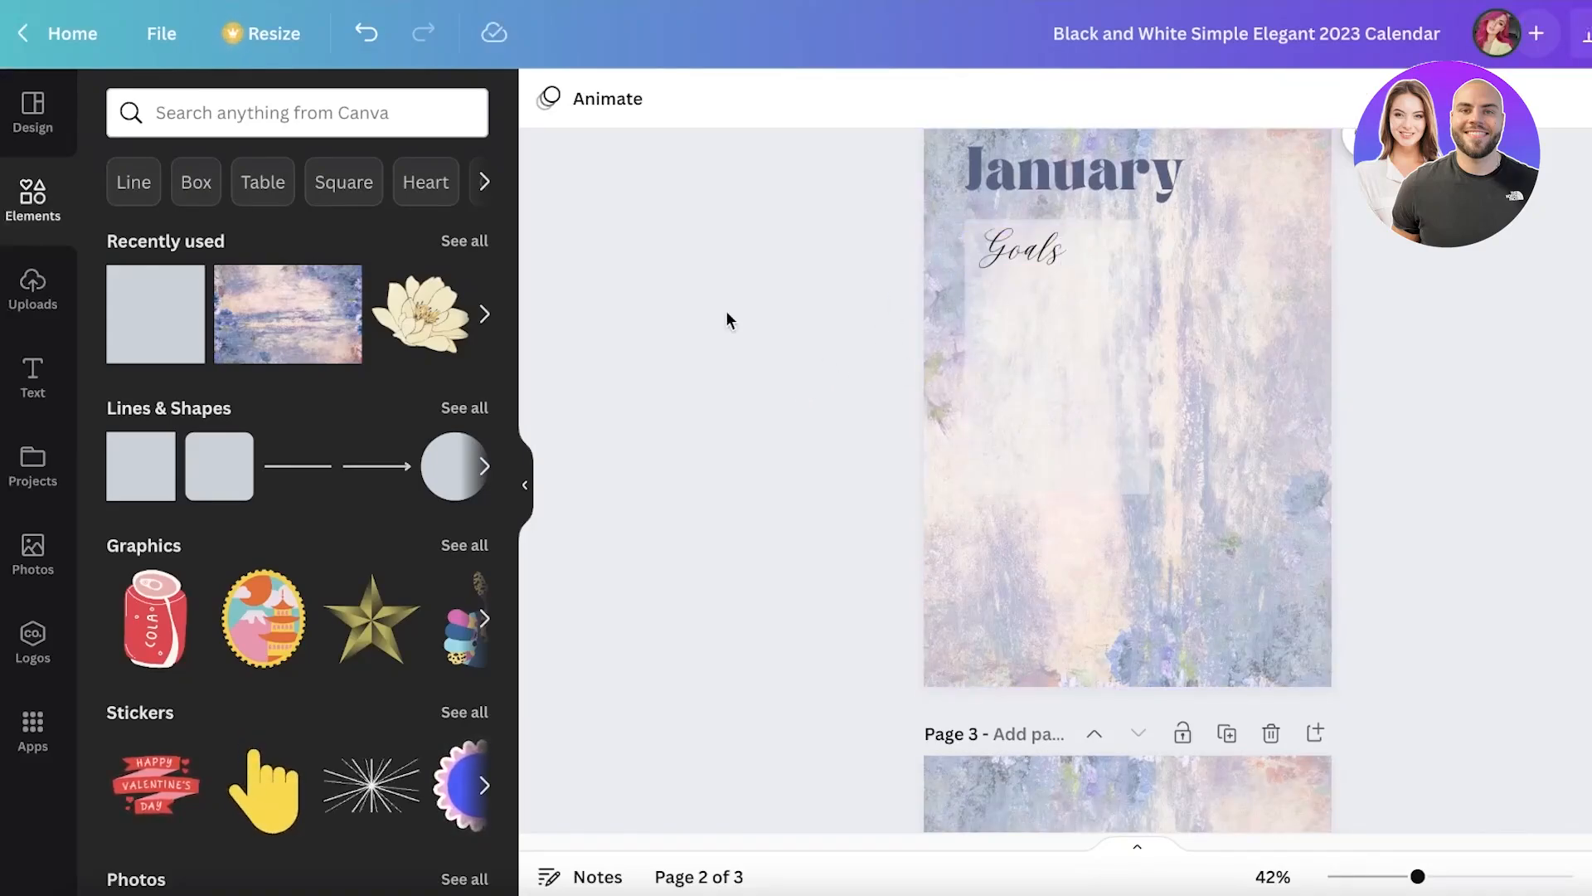
Search the elements library for "column"
click(31, 292)
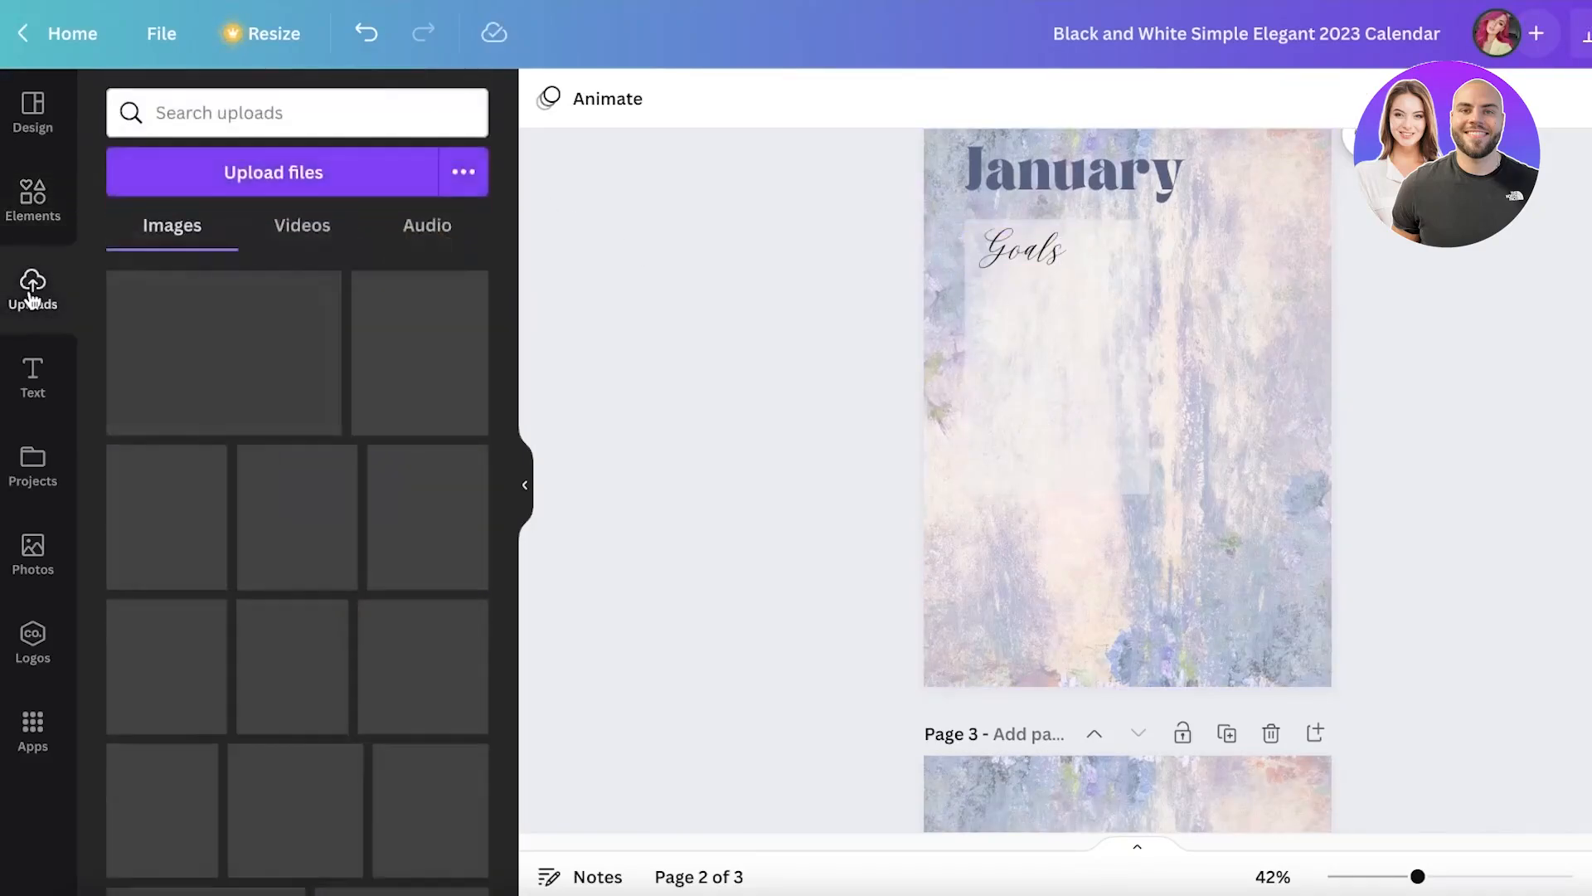
click(36, 217)
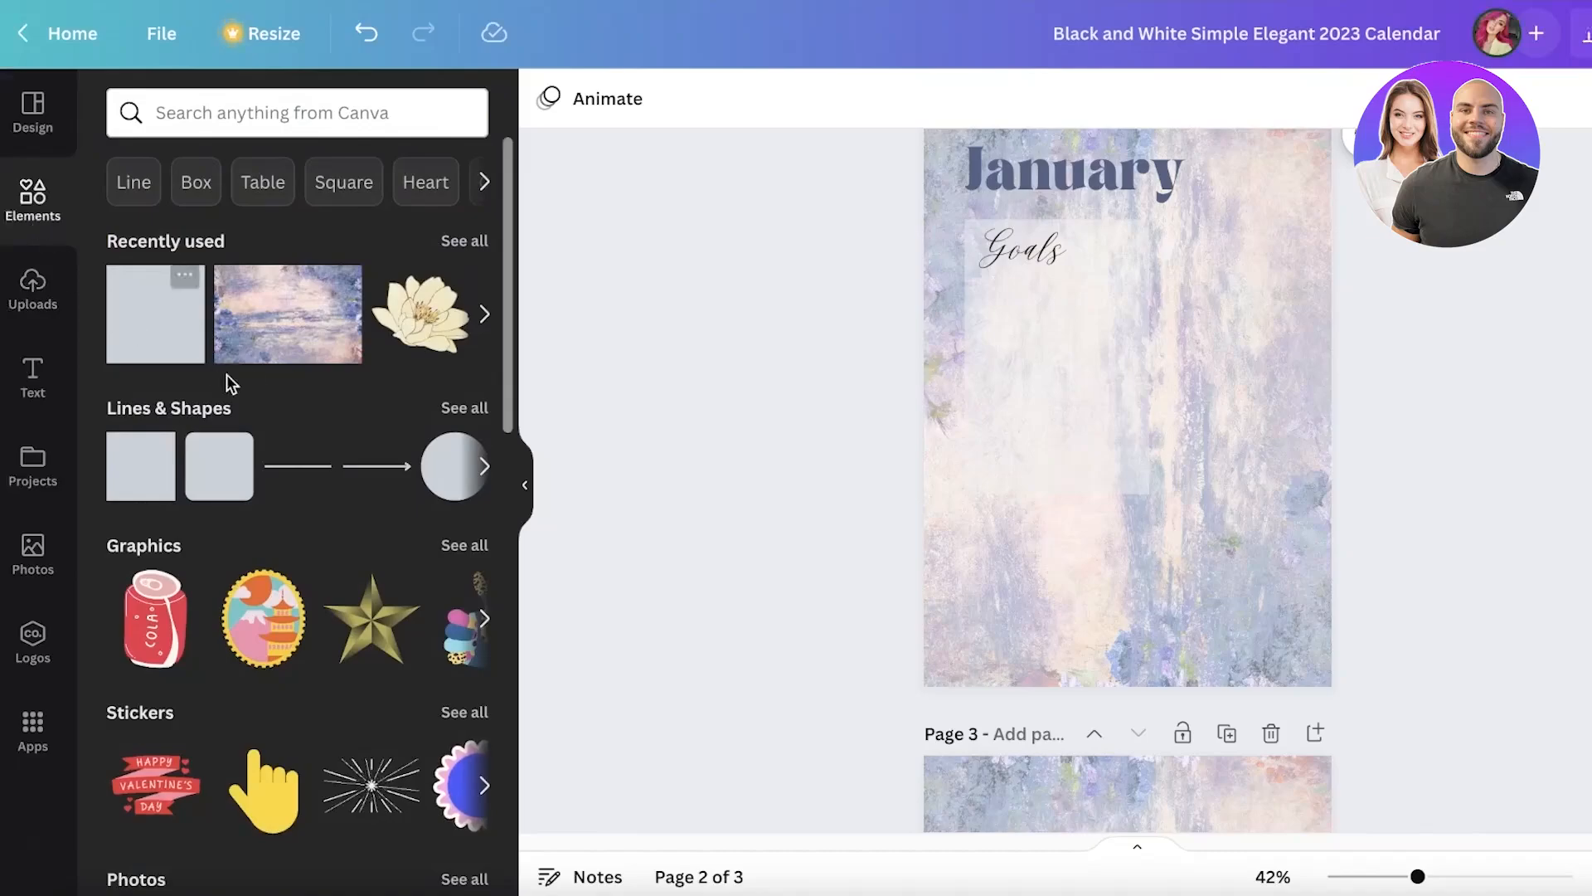
click(316, 106)
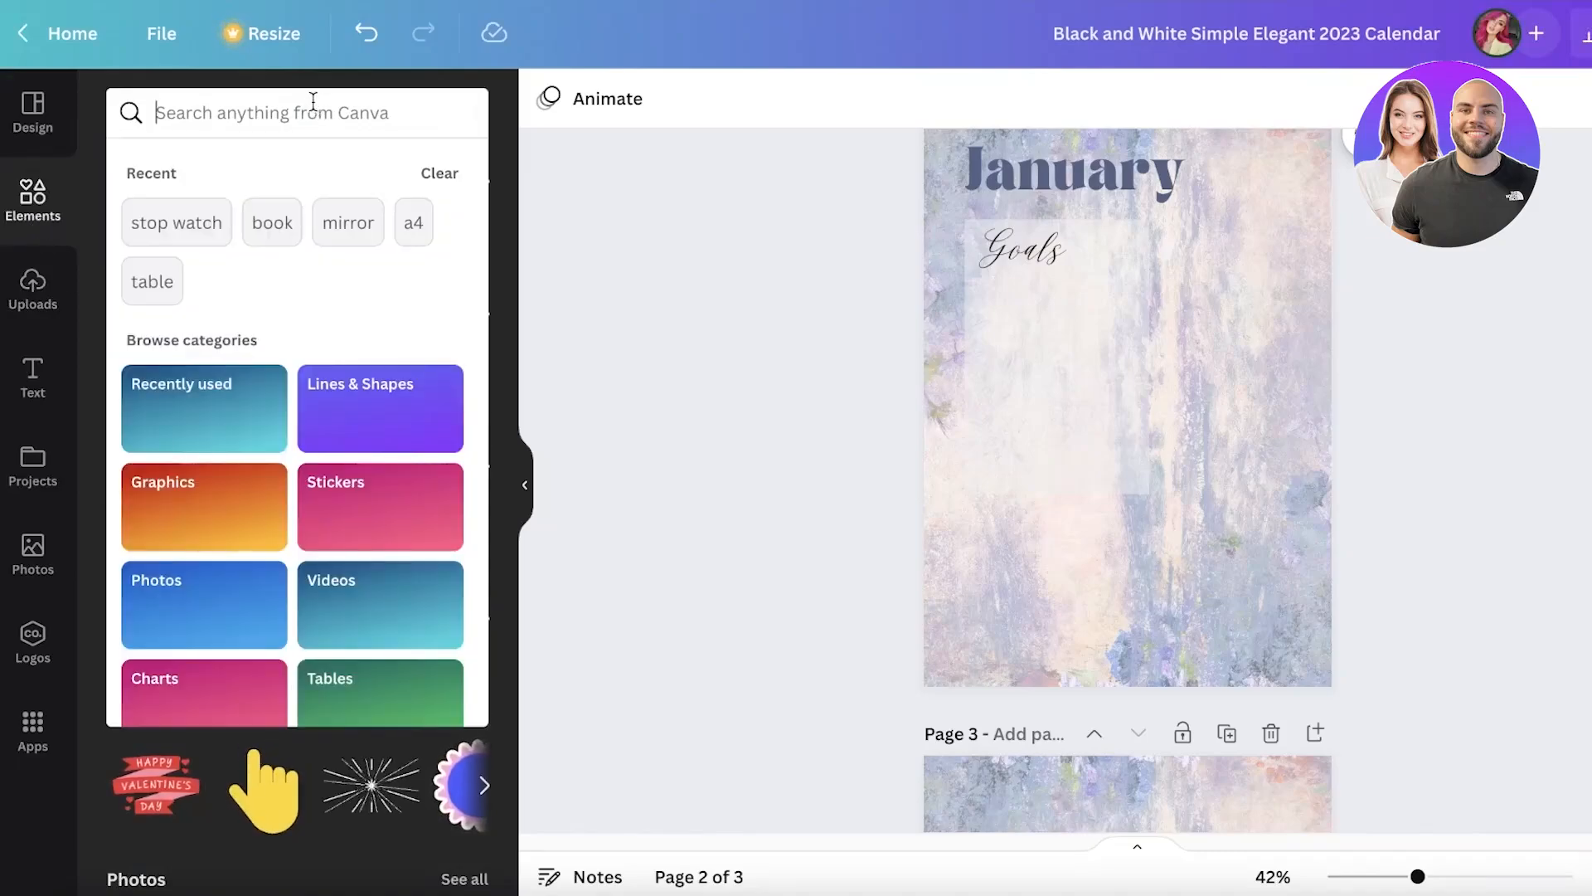
text(column)
key(Return)
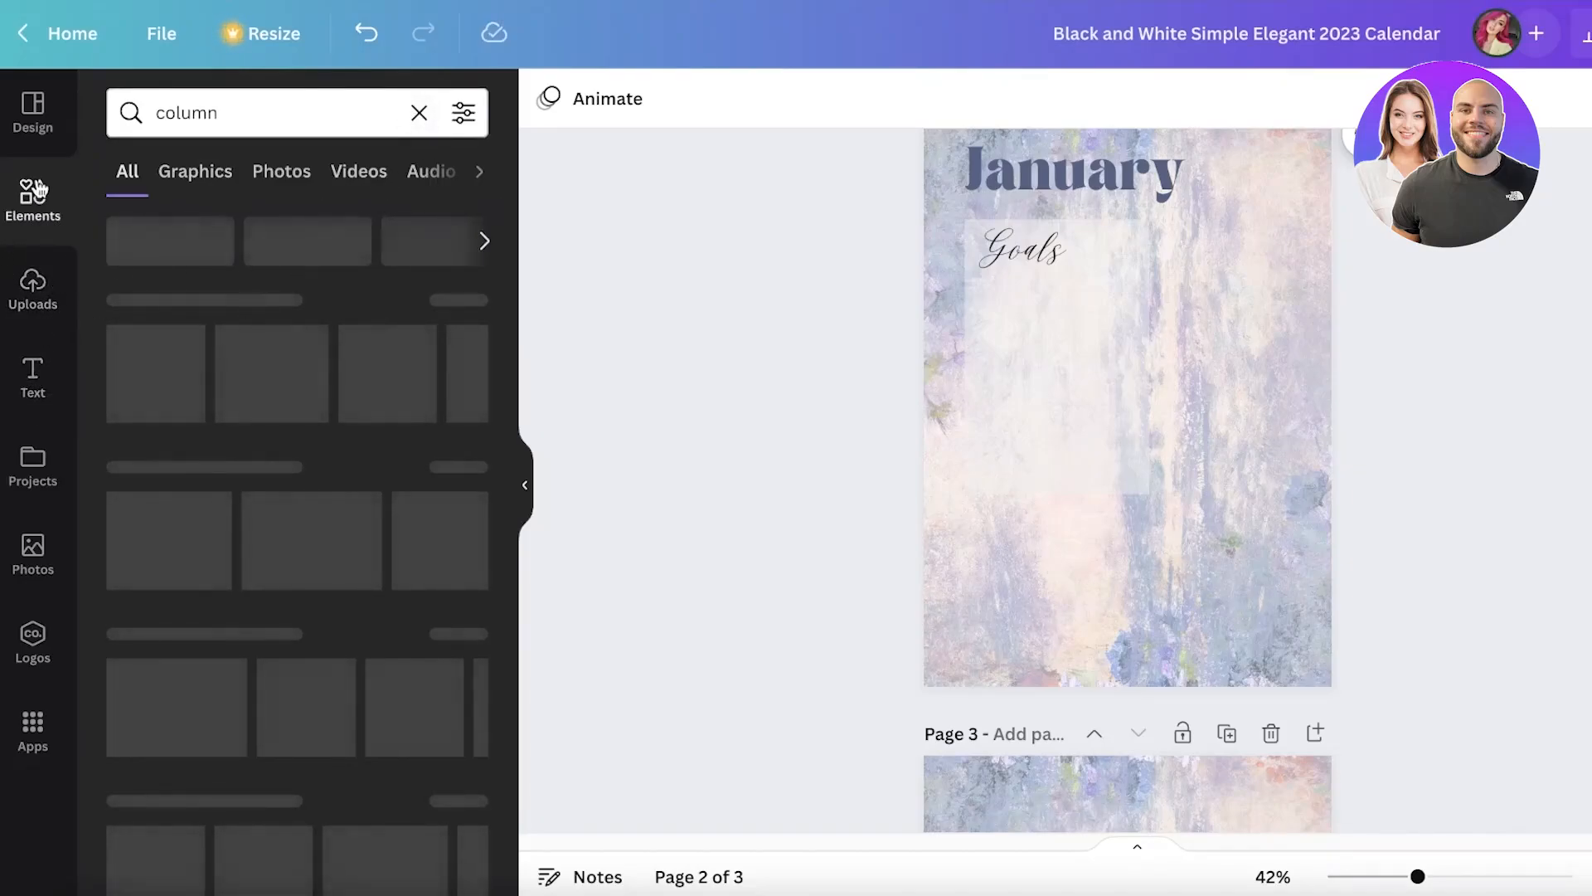
Add a heading to page 2, shrink it to size 29 and set its font to Montserrat Classic
click(27, 401)
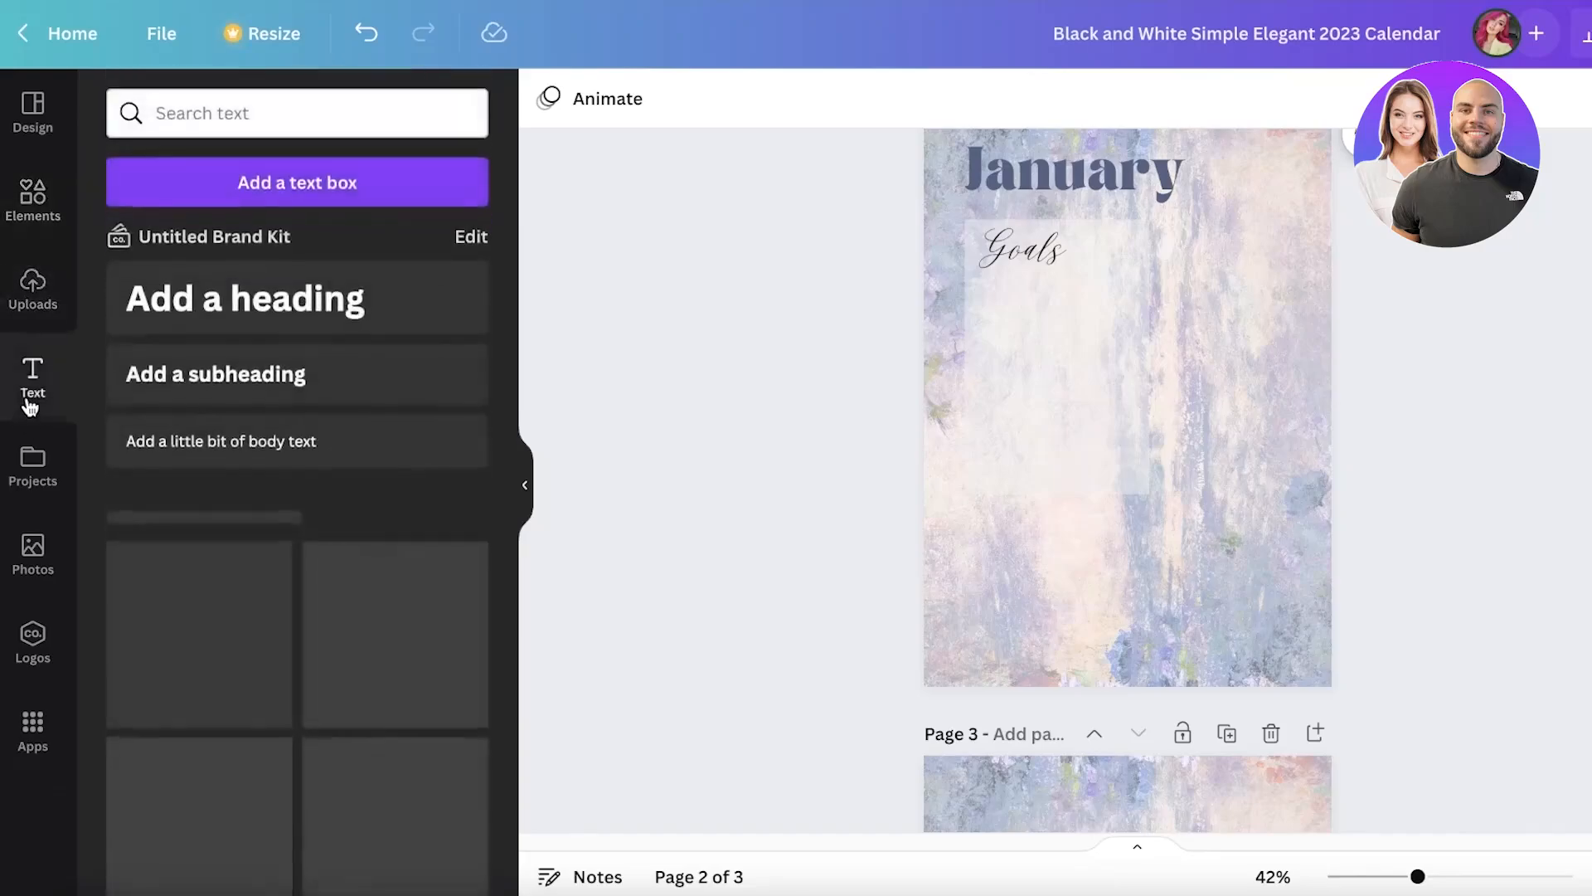
click(287, 299)
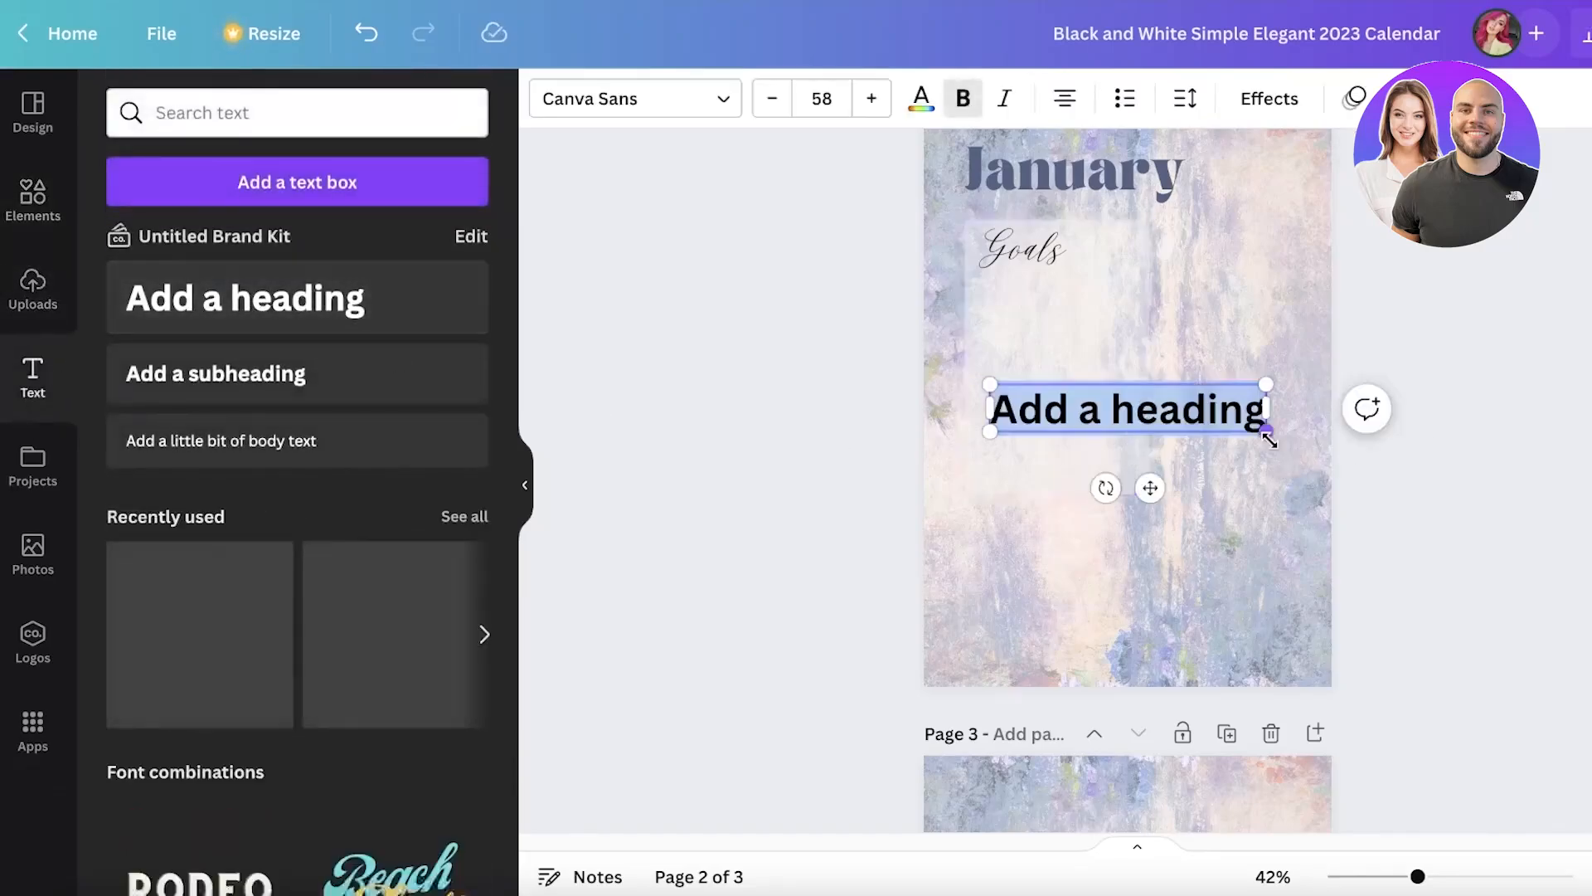
drag(1268, 440, 1124, 421)
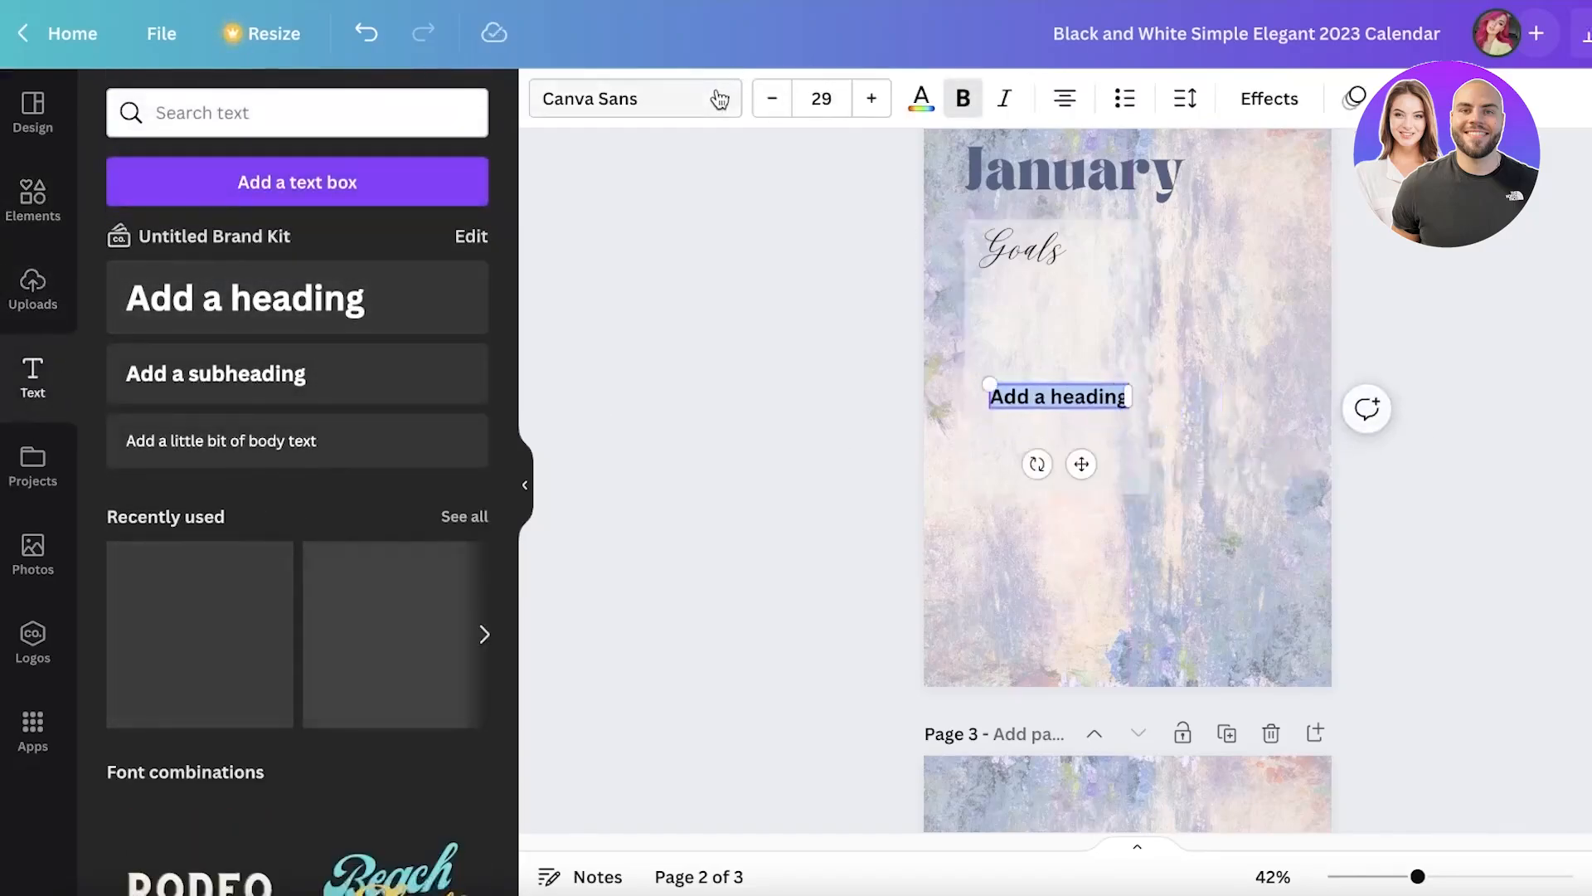
click(718, 100)
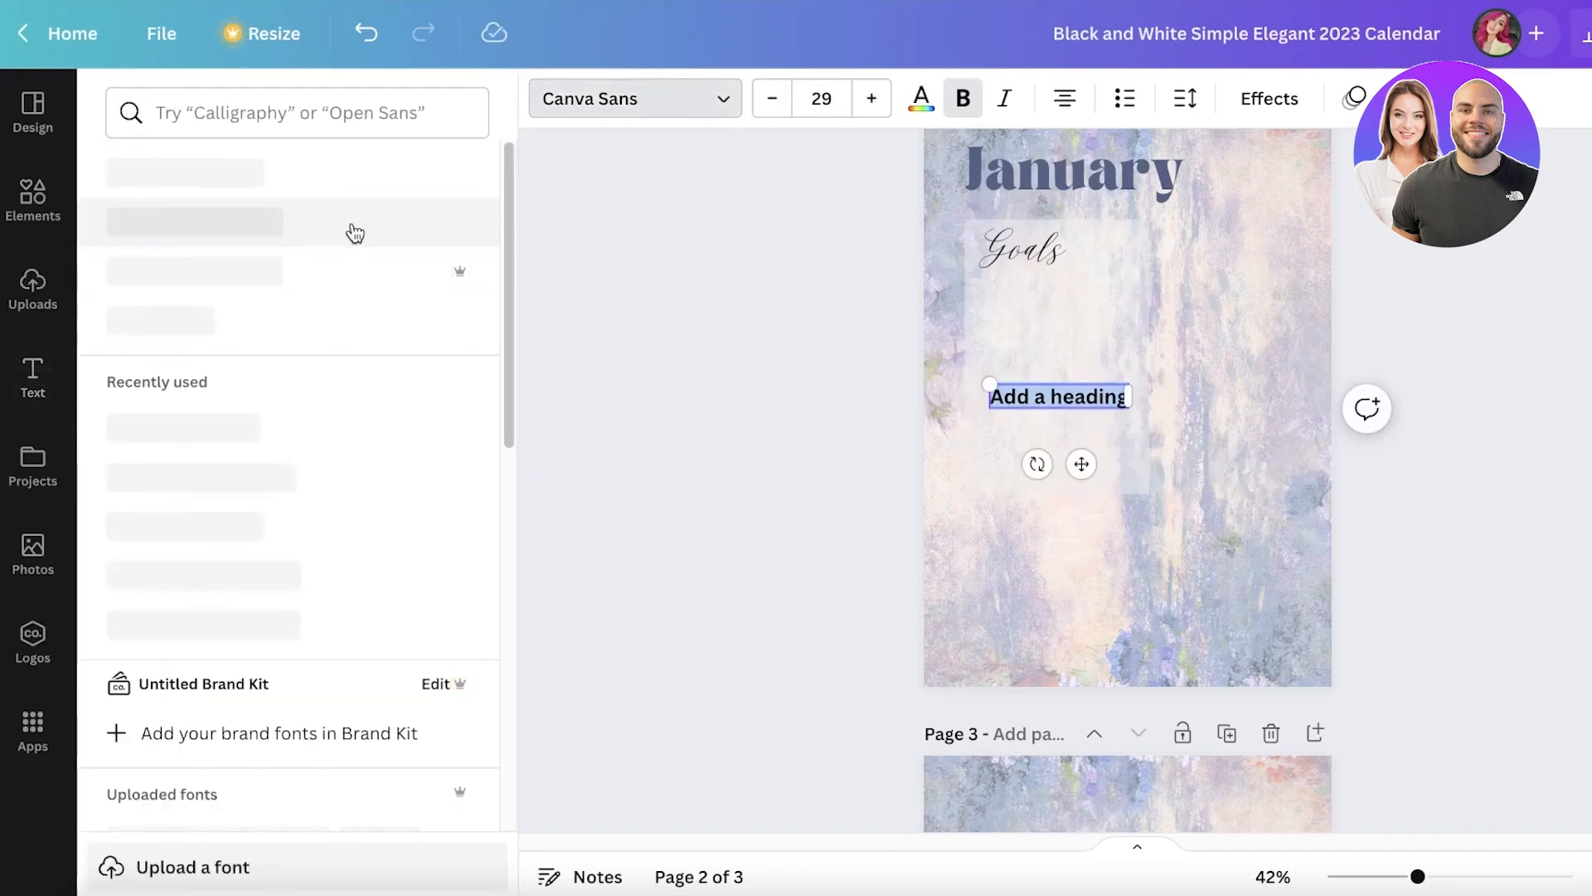
click(328, 230)
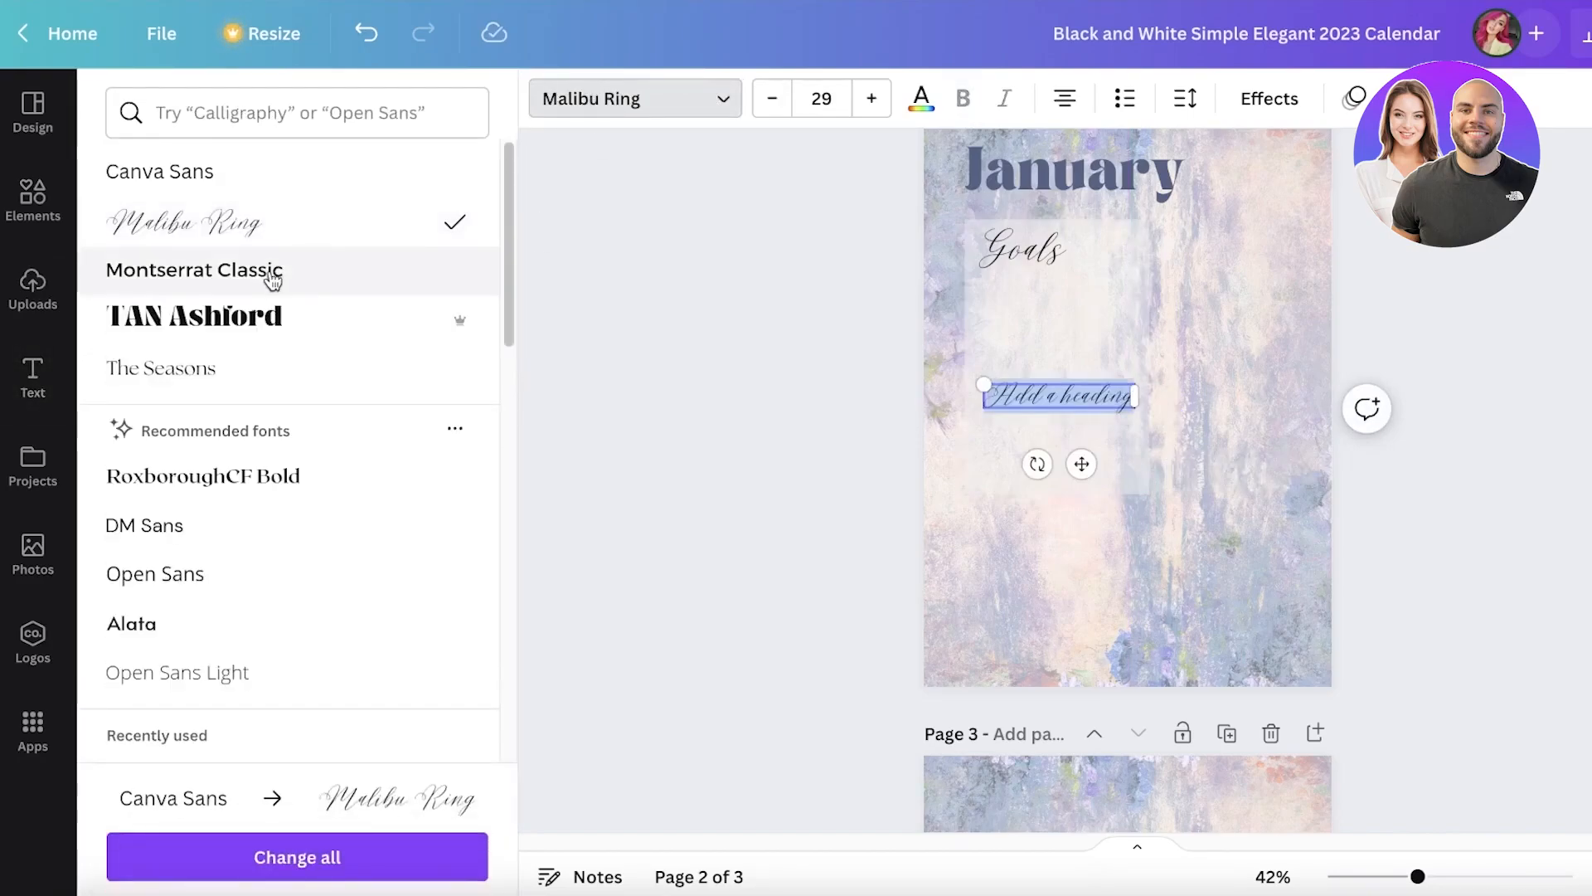
click(320, 272)
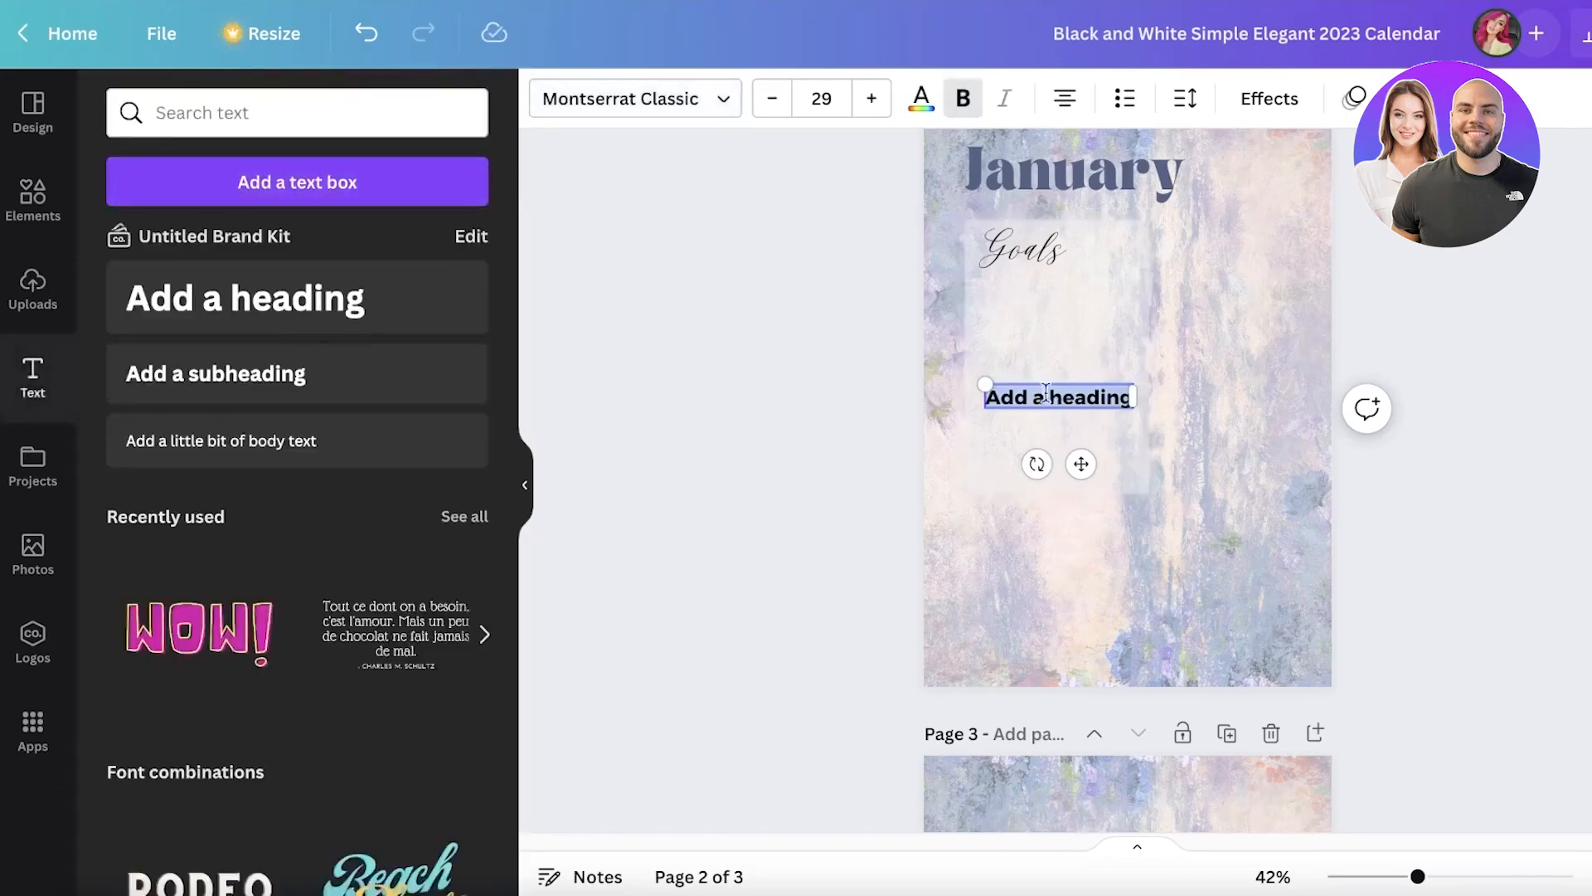
Move the new heading just below the Goals title and change its text to "Enter Goal Here"
drag(1080, 463, 1061, 381)
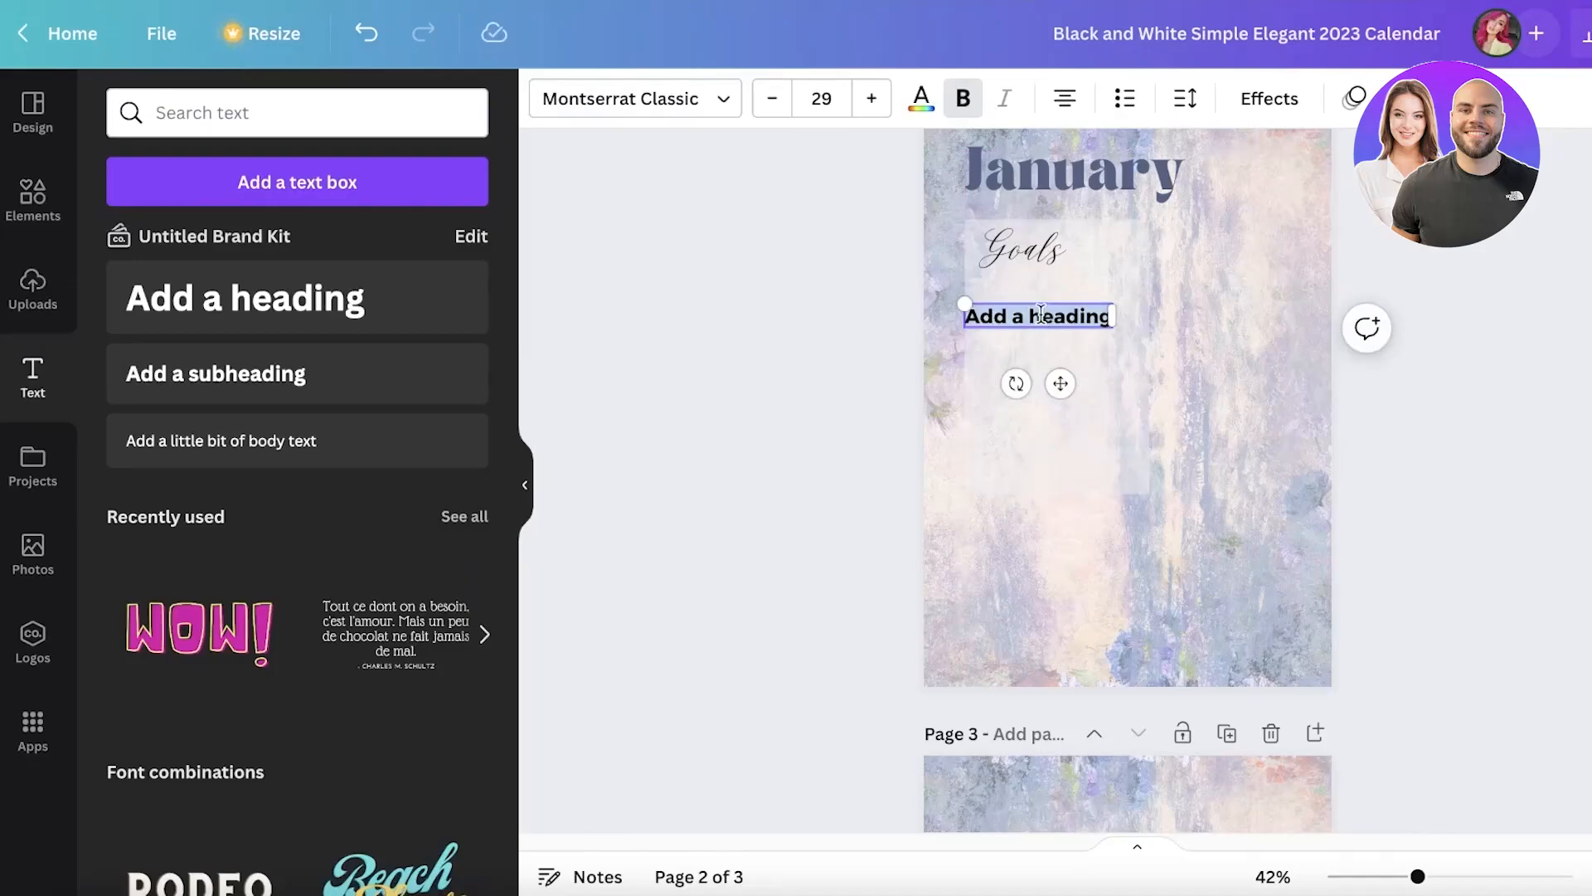
text(Enter Goal Here)
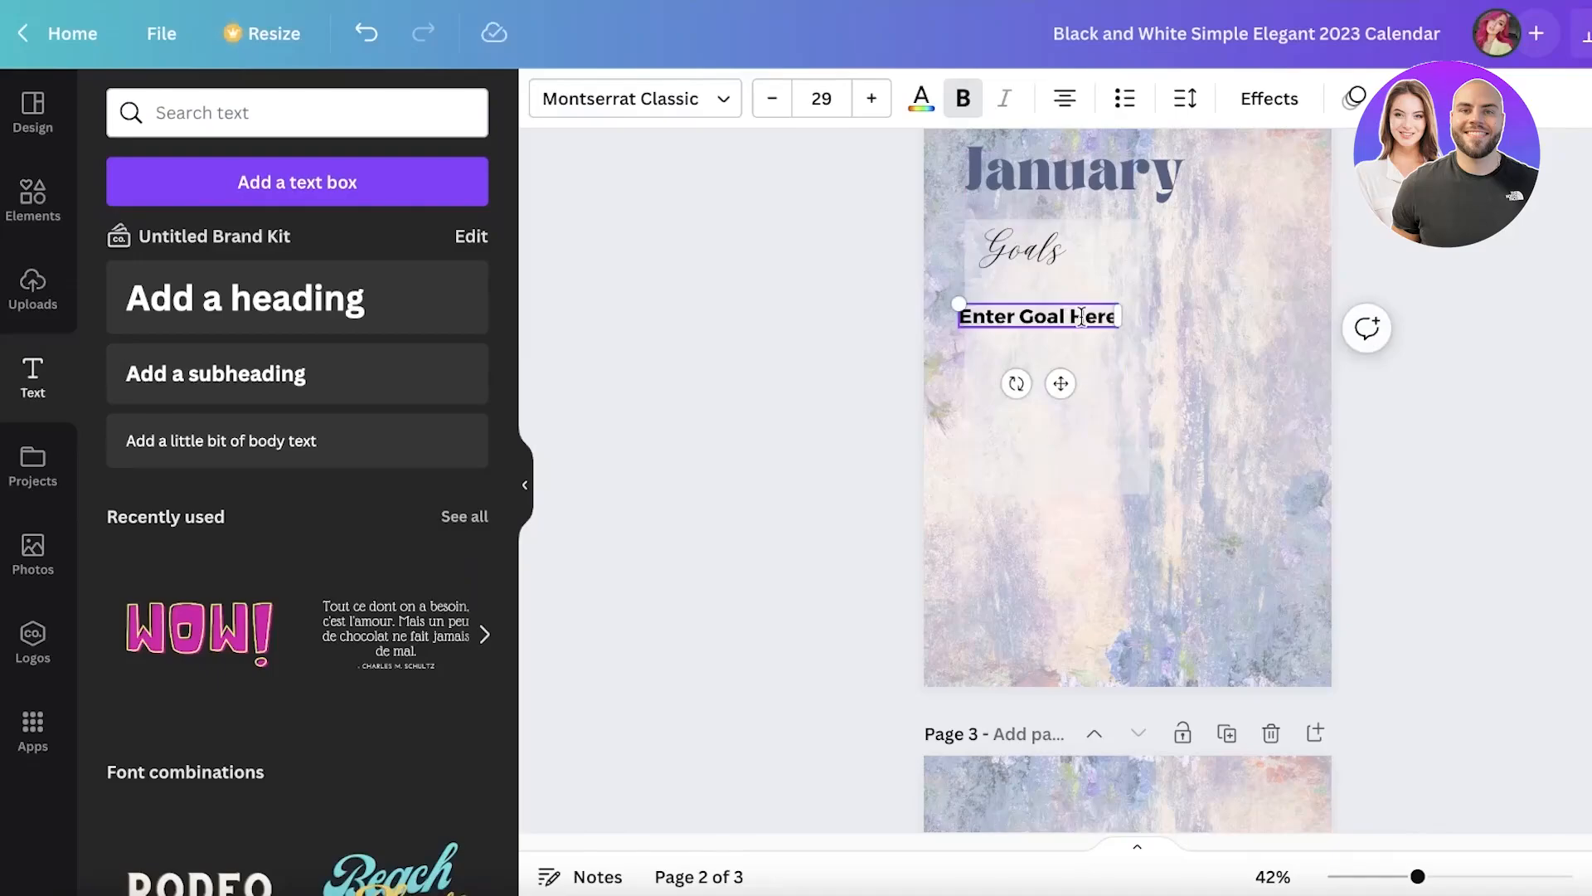
click(902, 311)
Shrink the "Enter Goal Here" text to size 19.1 and stack three copies below it inside the Goals box
click(1027, 322)
drag(1028, 322, 1019, 465)
key(super+v)
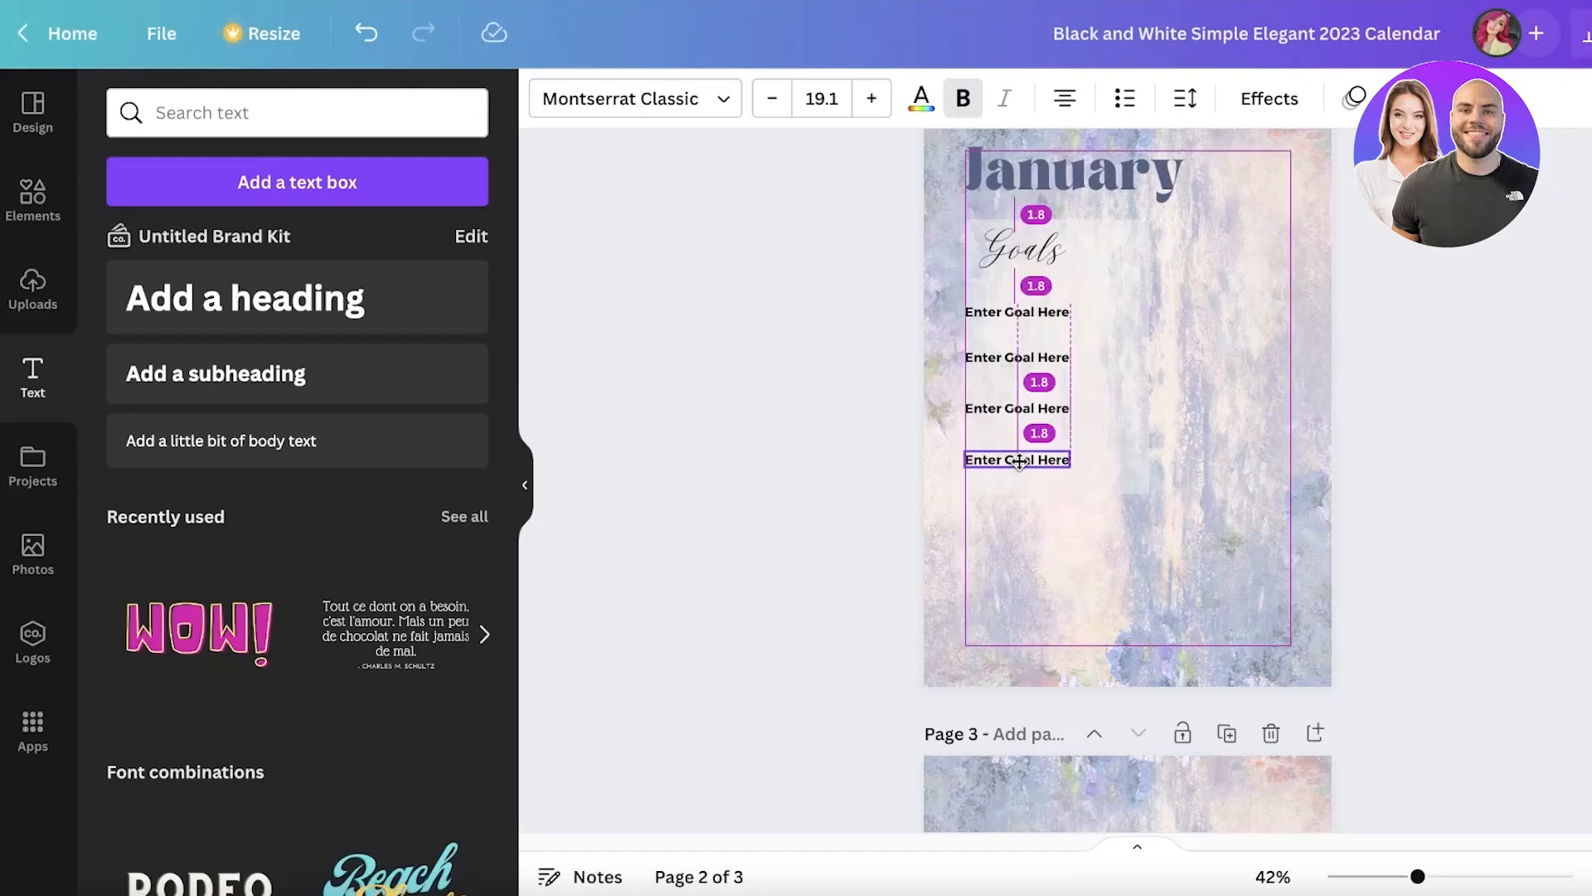
drag(1019, 462, 1019, 462)
click(1031, 355)
click(1324, 290)
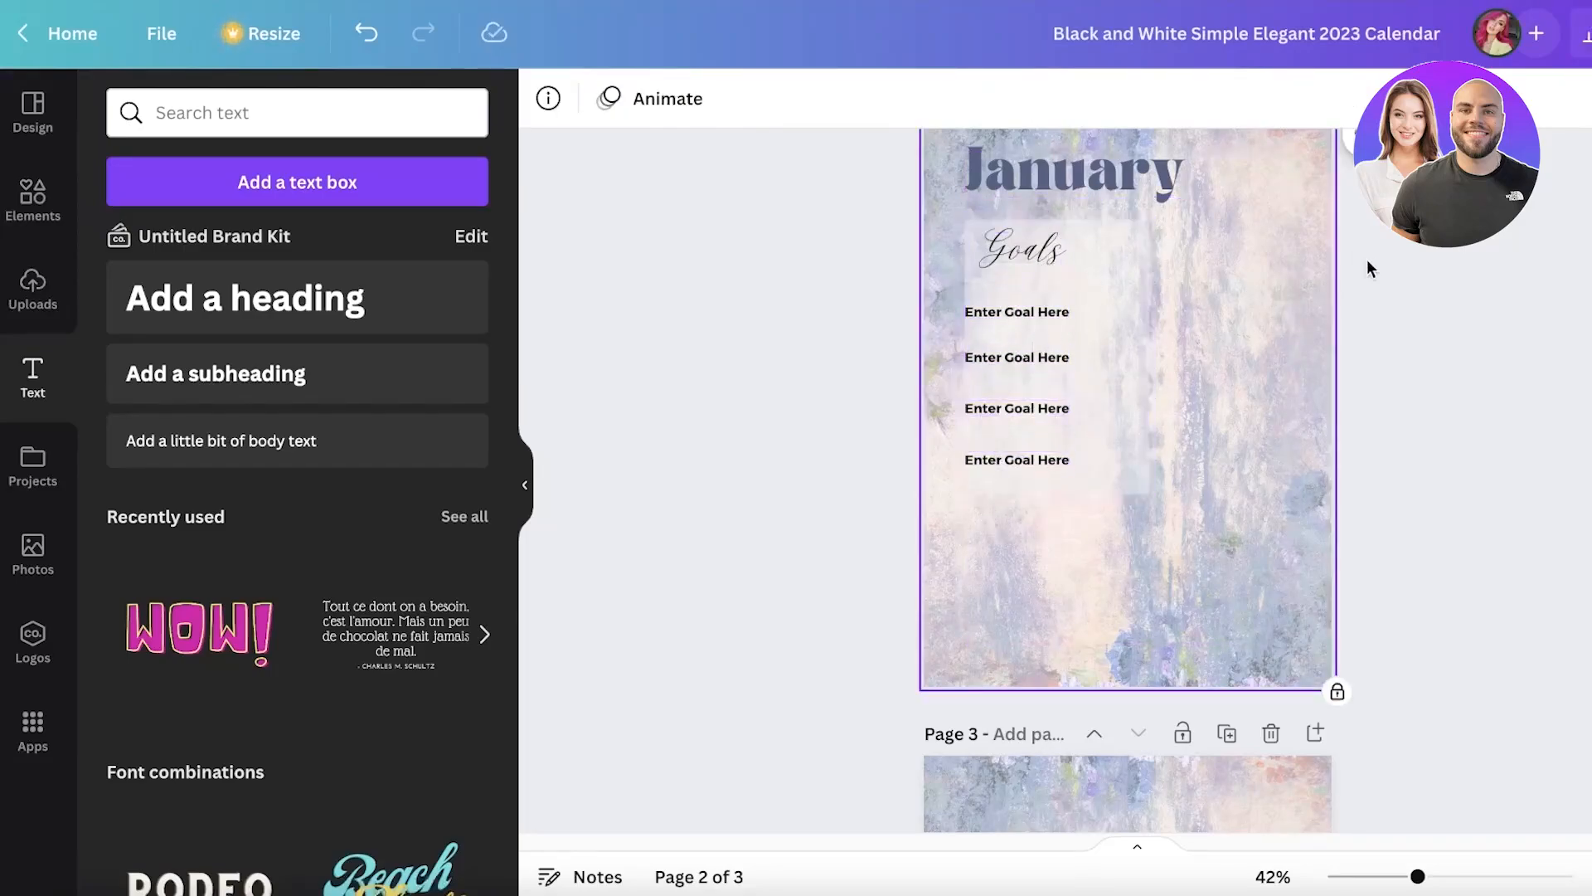
Look over the planner pages, present the design full screen from page 1 and try the January title in the calendar
scroll(732, 356, down, 3)
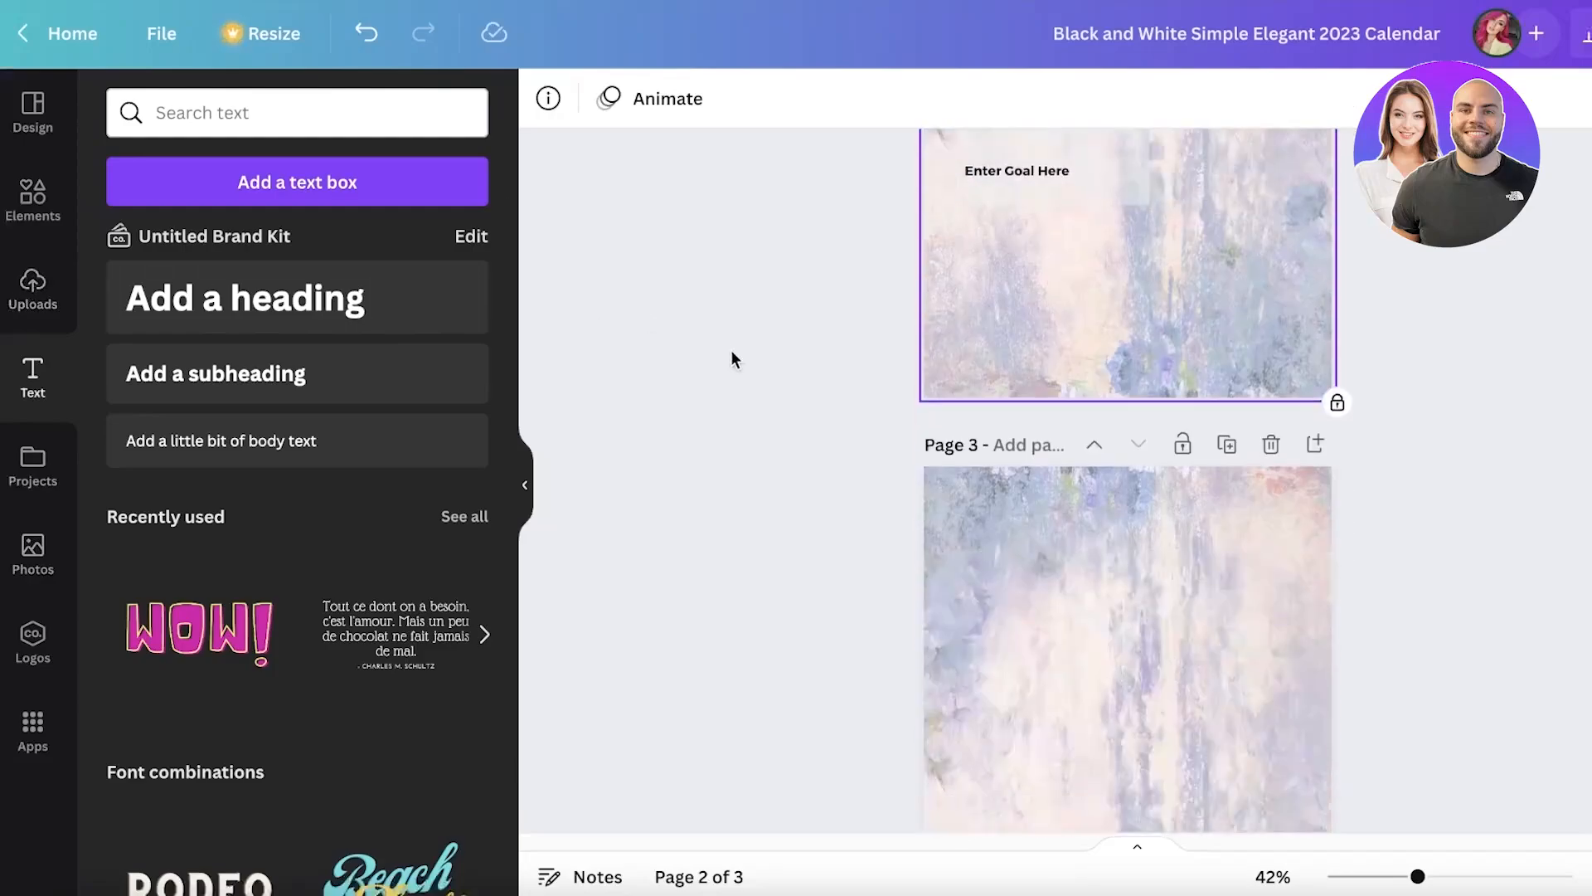
scroll(732, 356, up, 7)
scroll(1414, 264, up, 4)
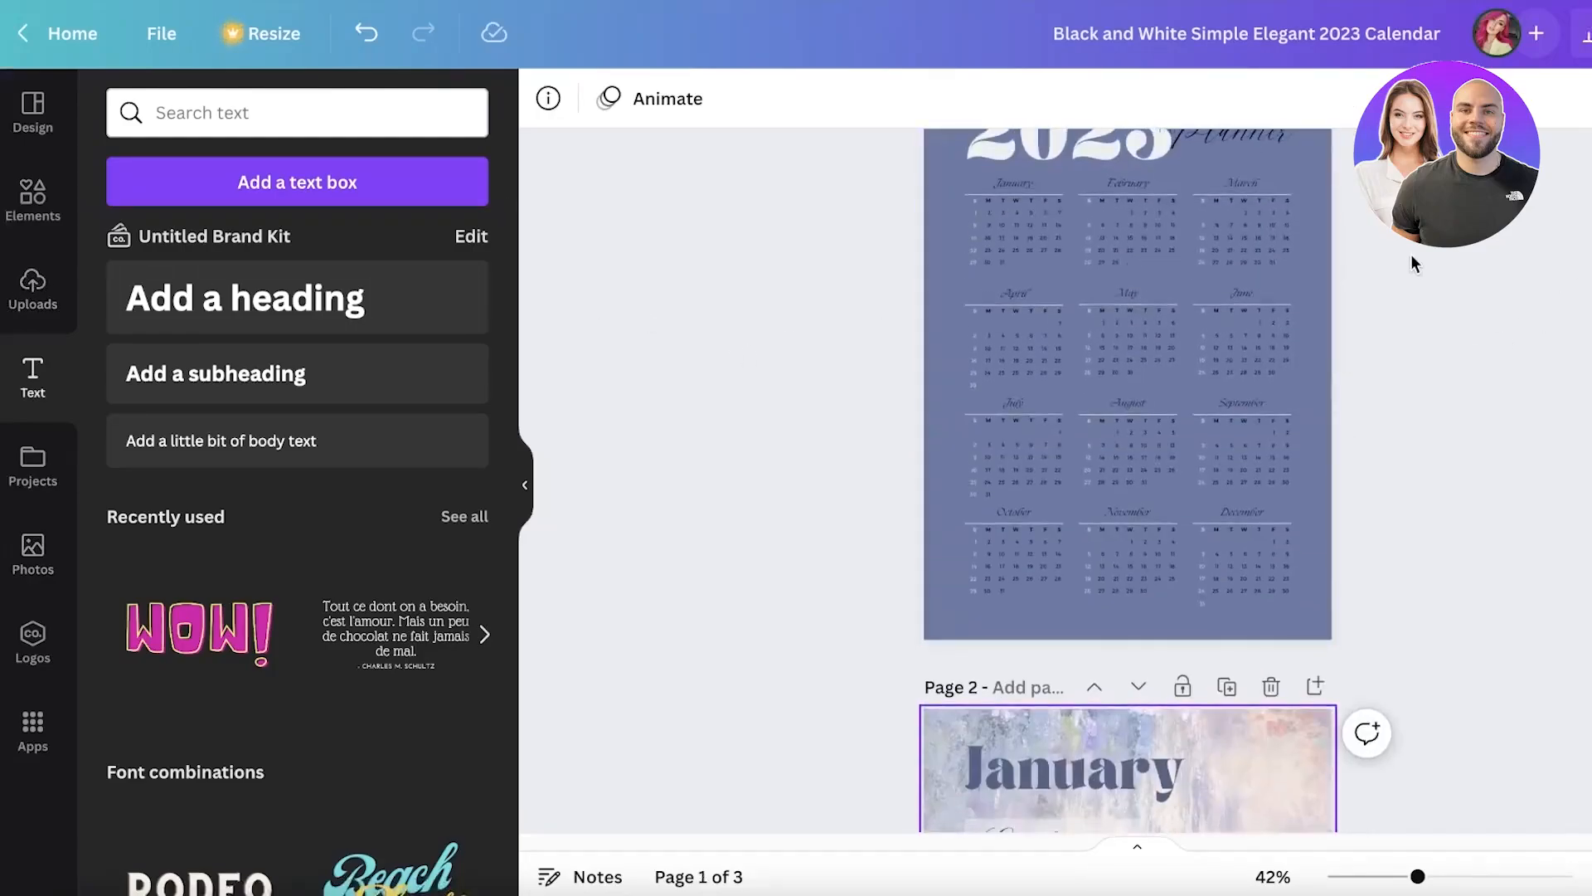
scroll(810, 288, up, 1)
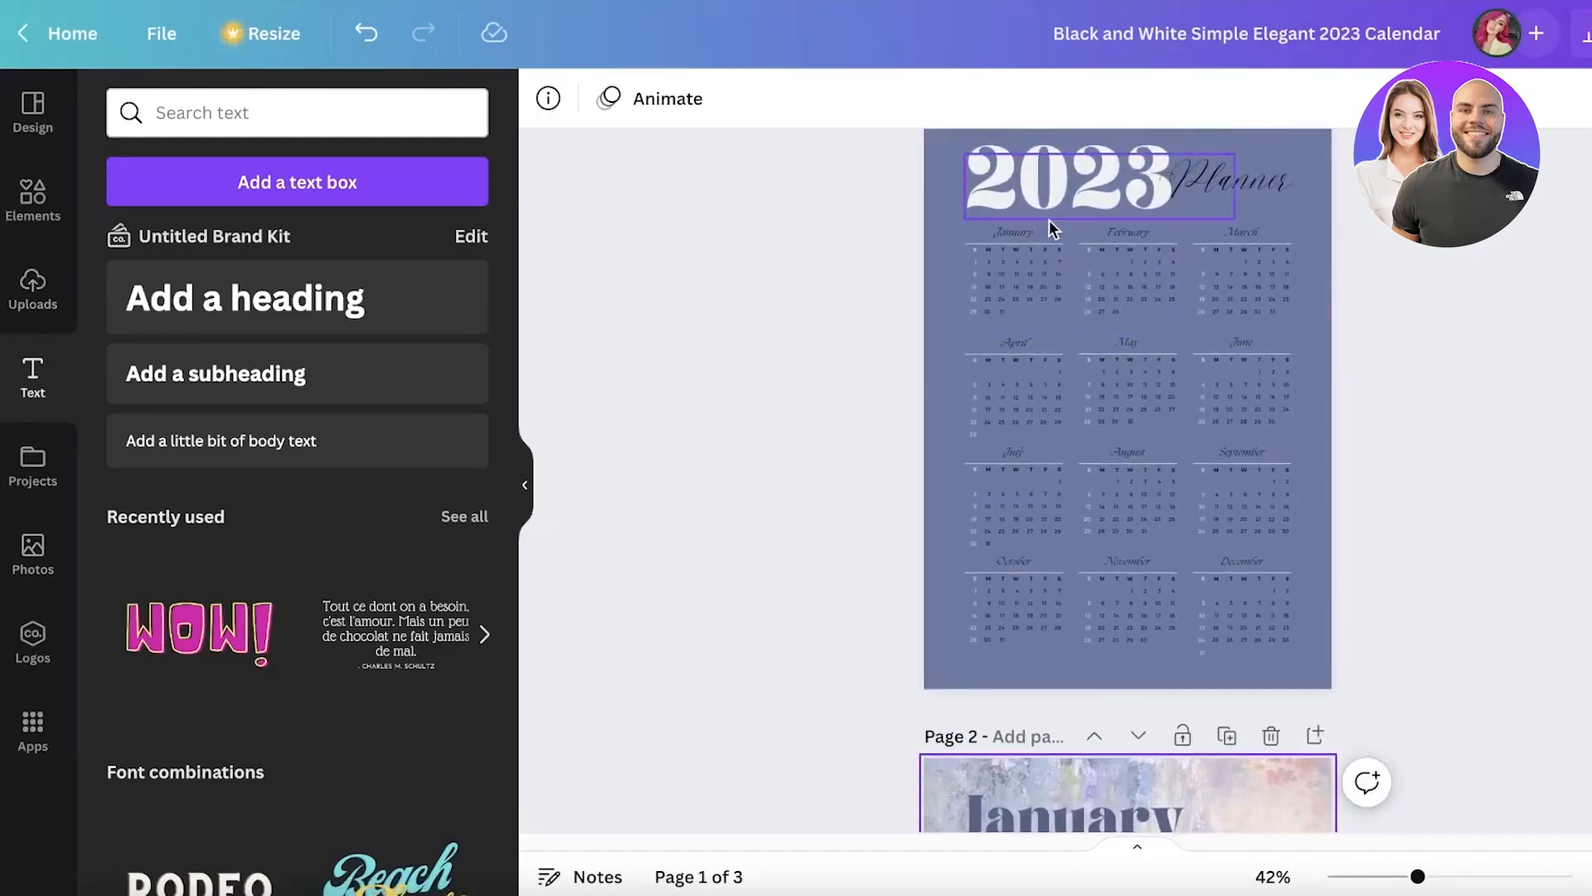
scroll(1286, 392, up, 2)
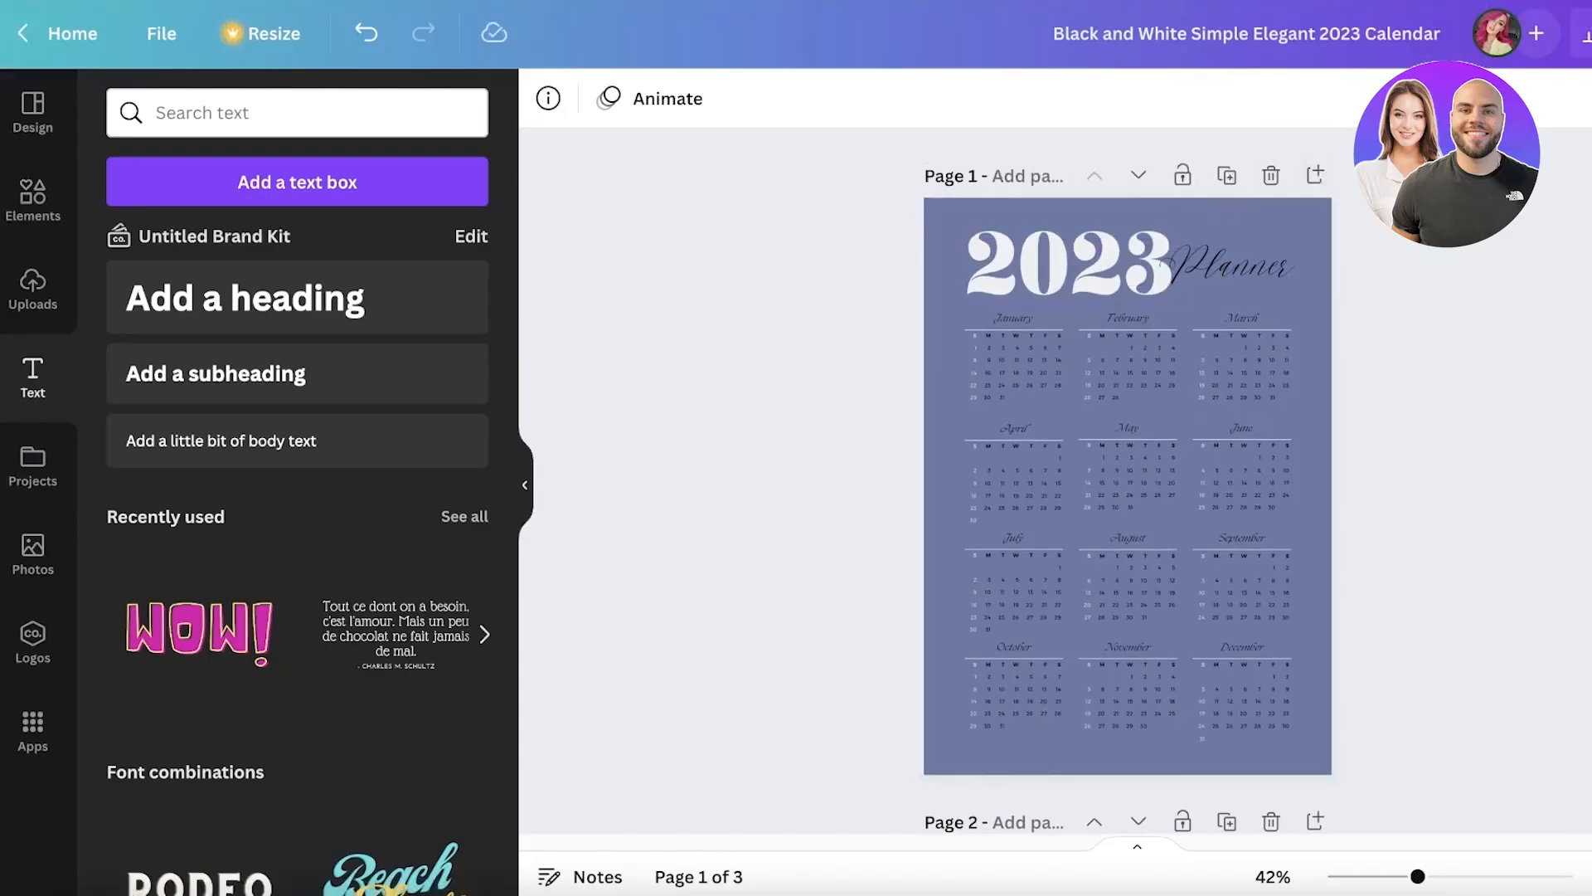
click(1538, 50)
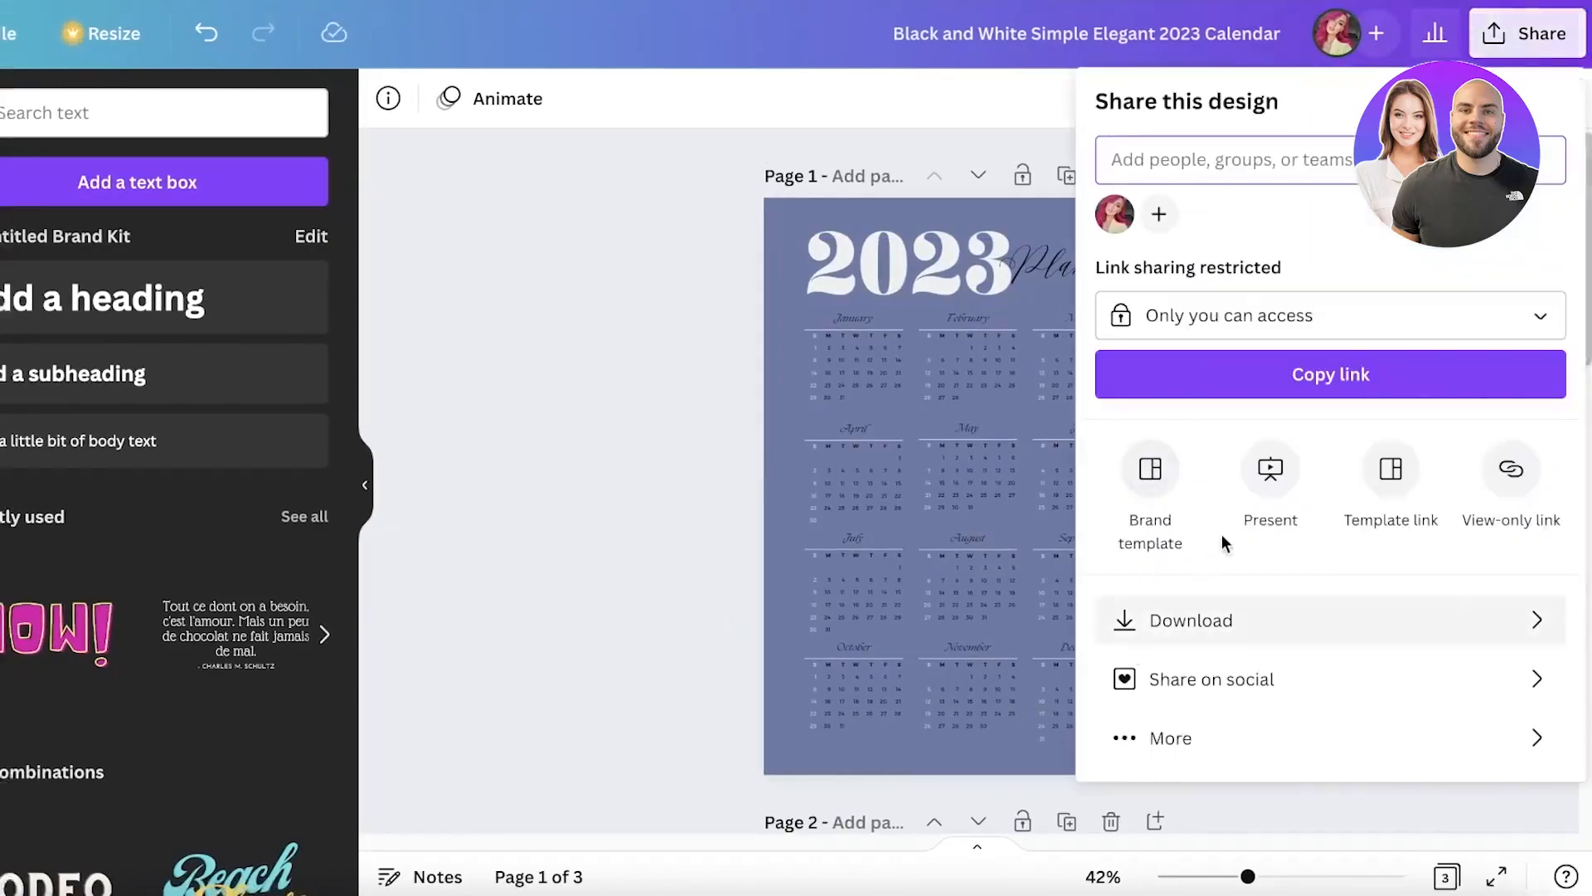
click(1157, 738)
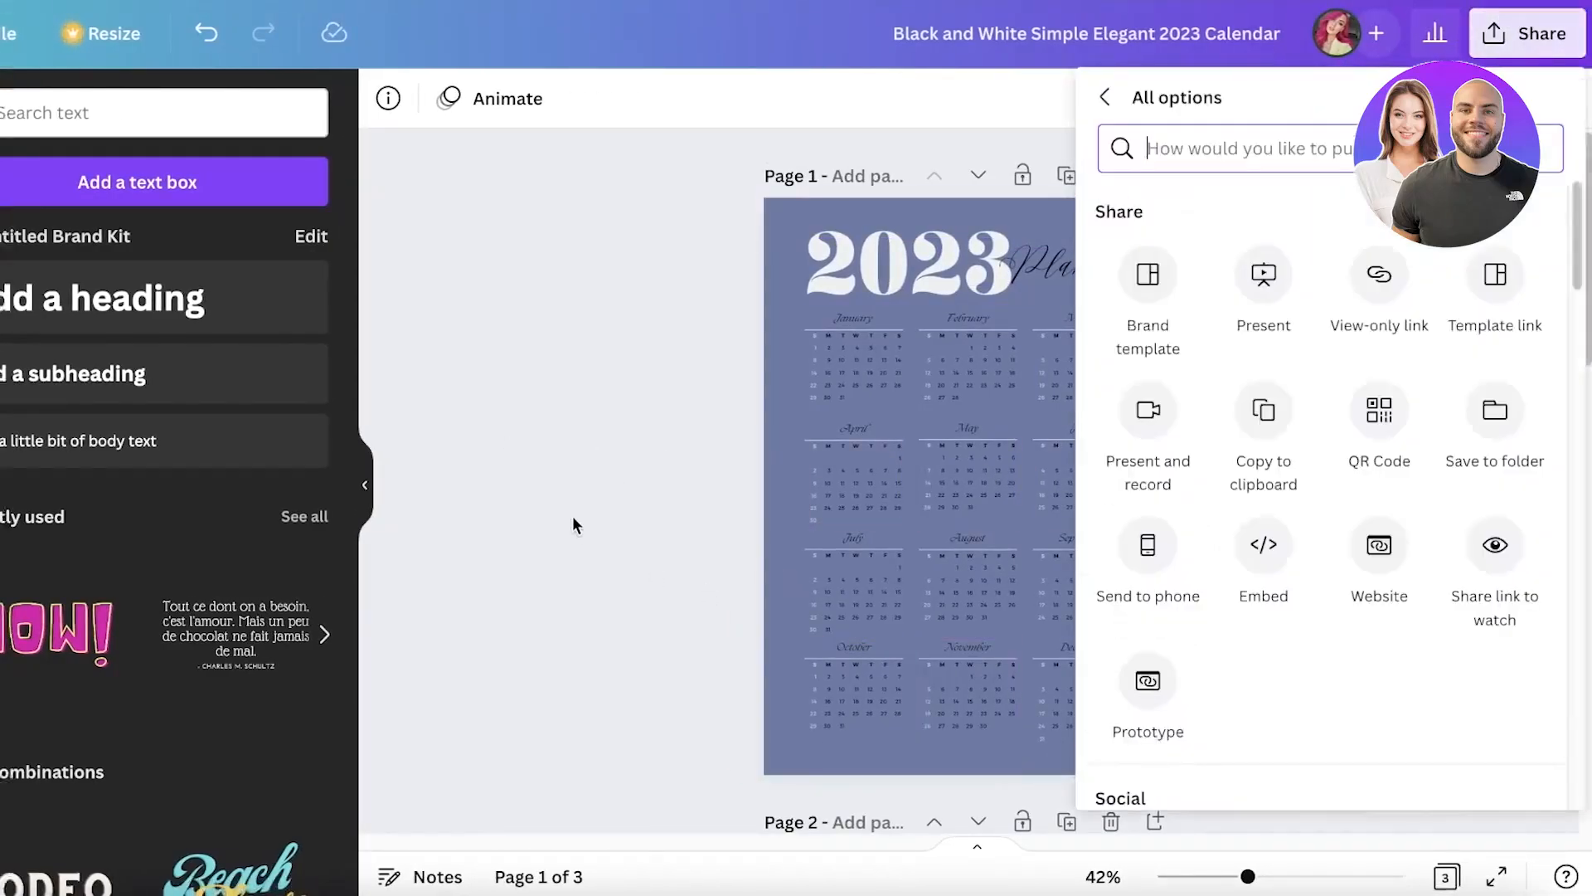
click(1263, 278)
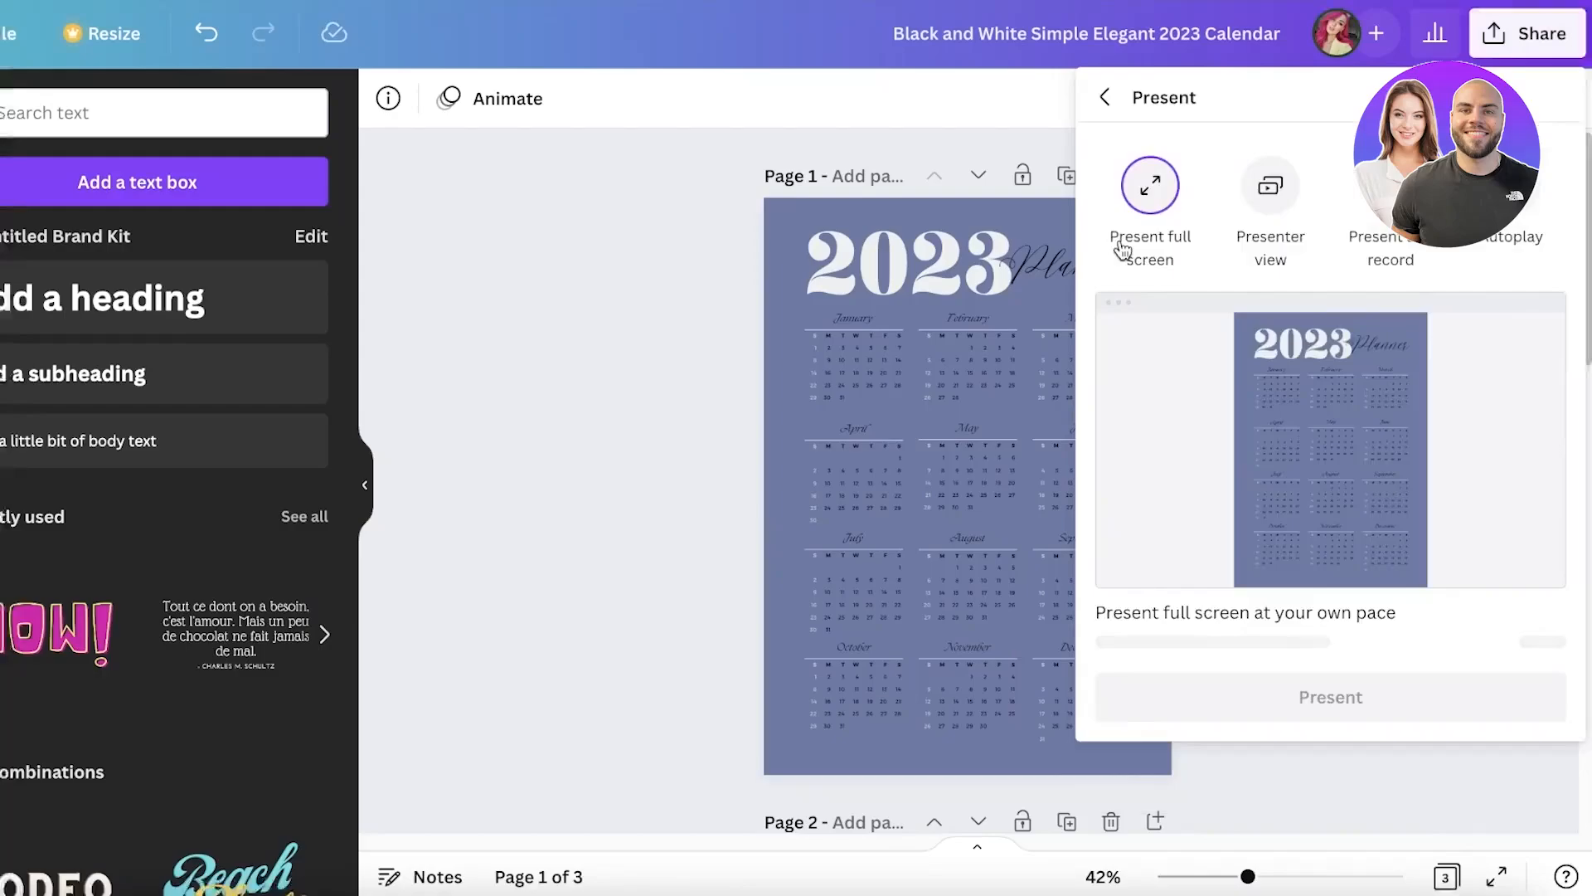
click(1252, 698)
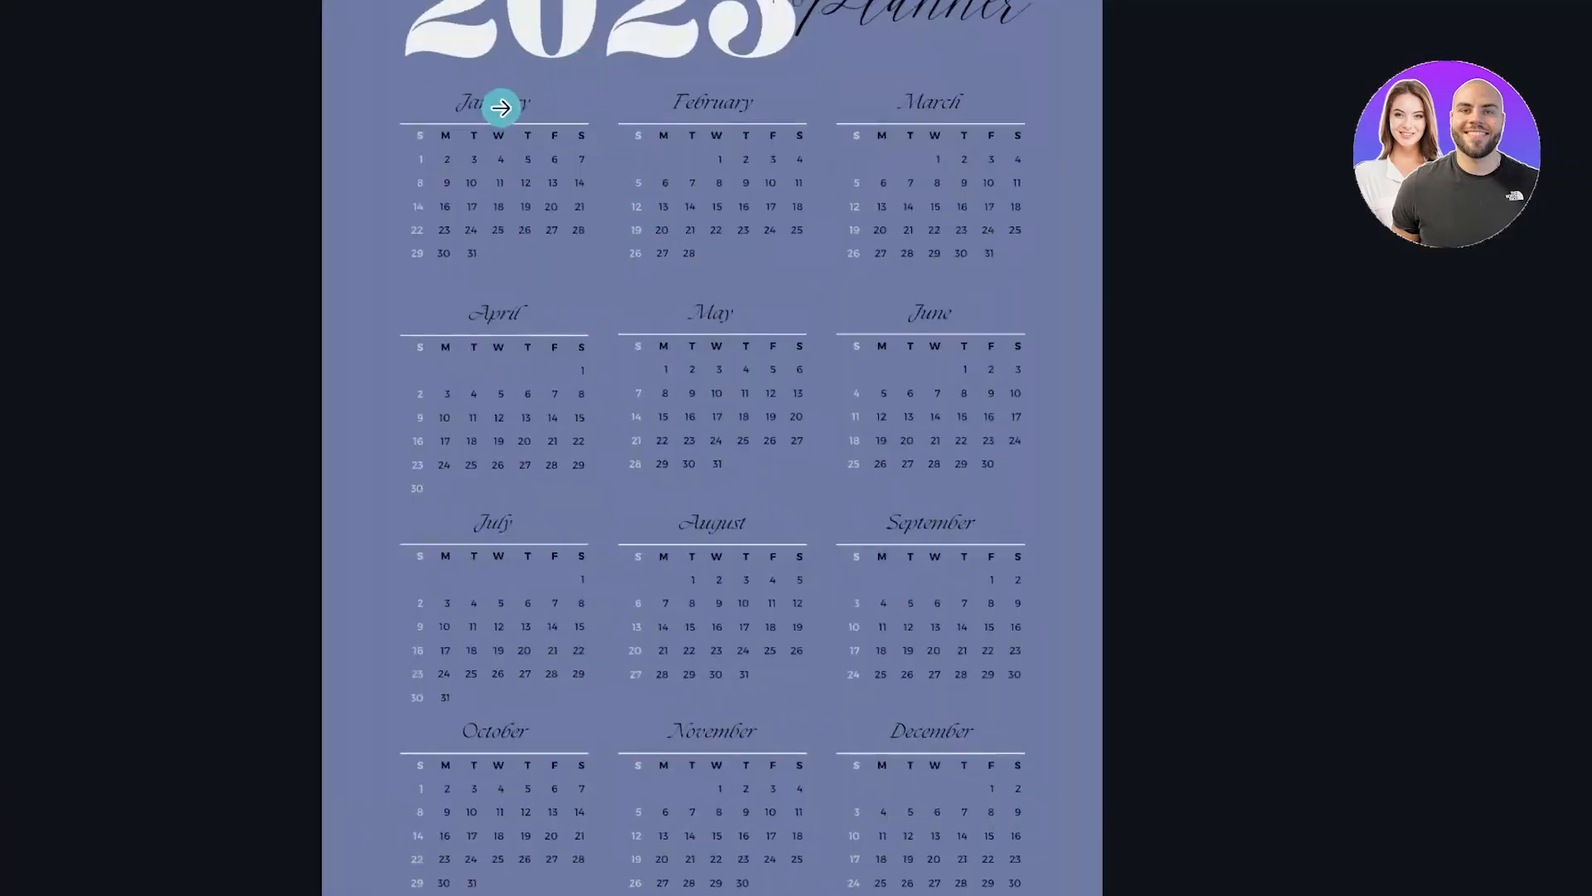
click(501, 108)
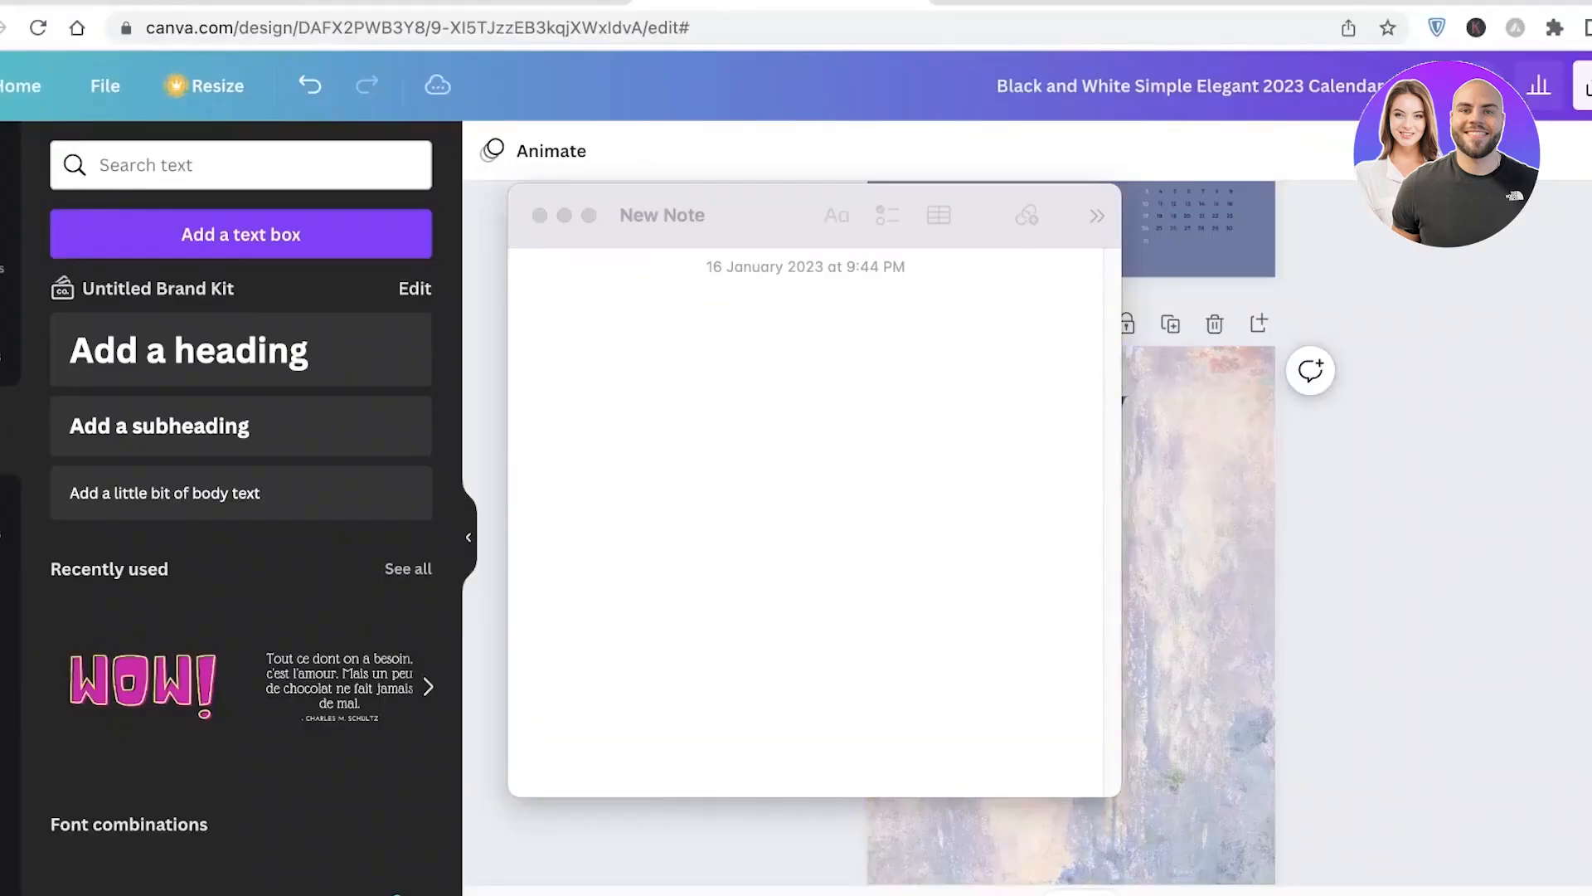
click(537, 215)
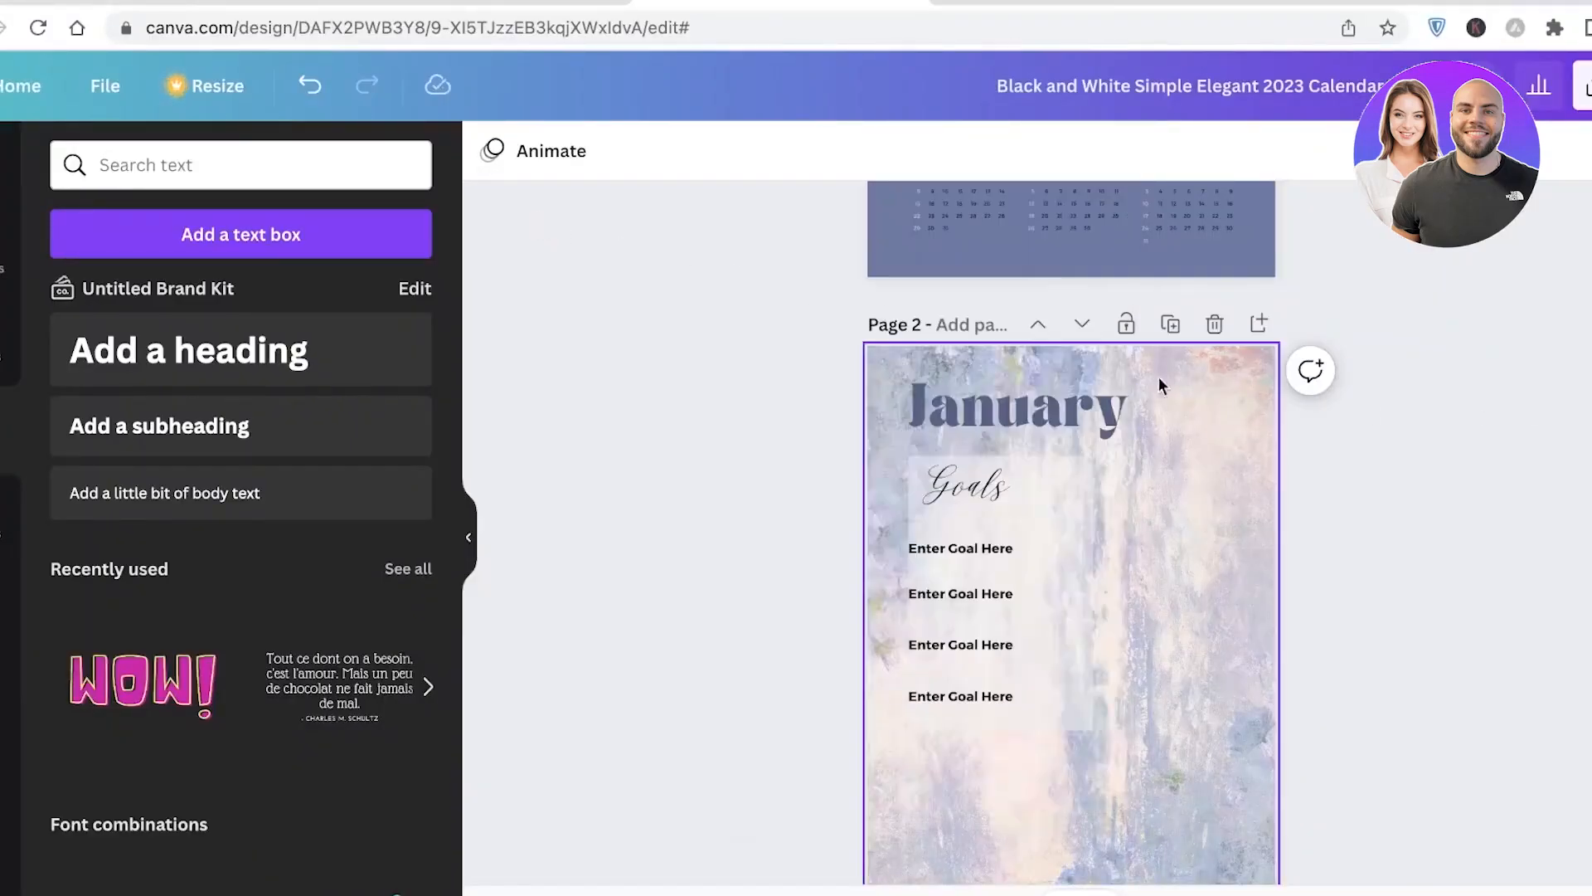
Link the January title in the page 1 calendar to page 2 of this document
scroll(1403, 358, up, 6)
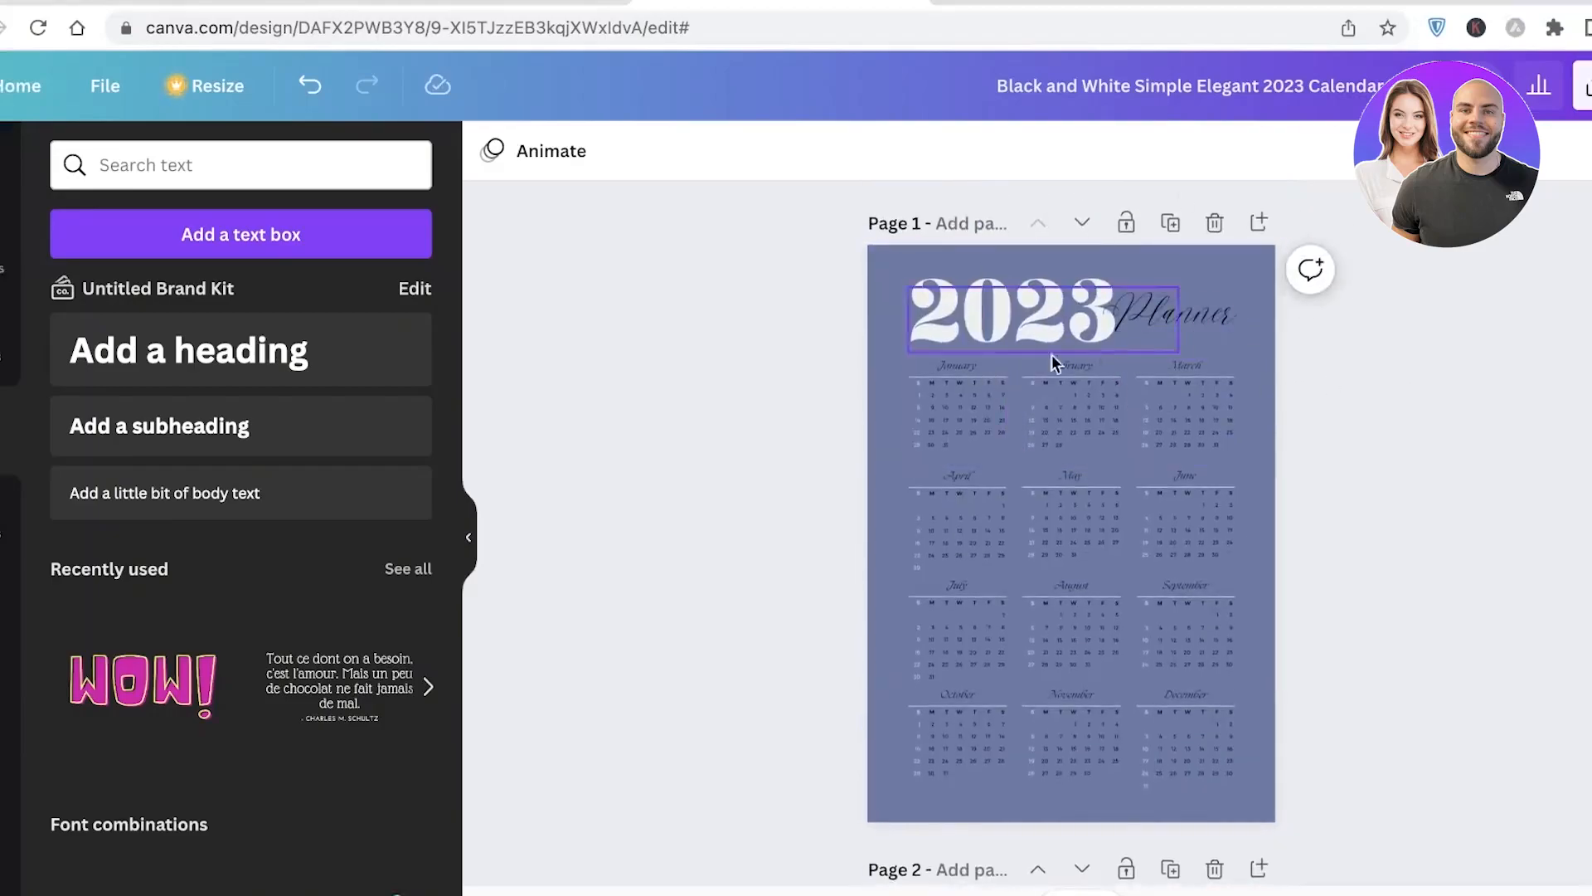
click(968, 363)
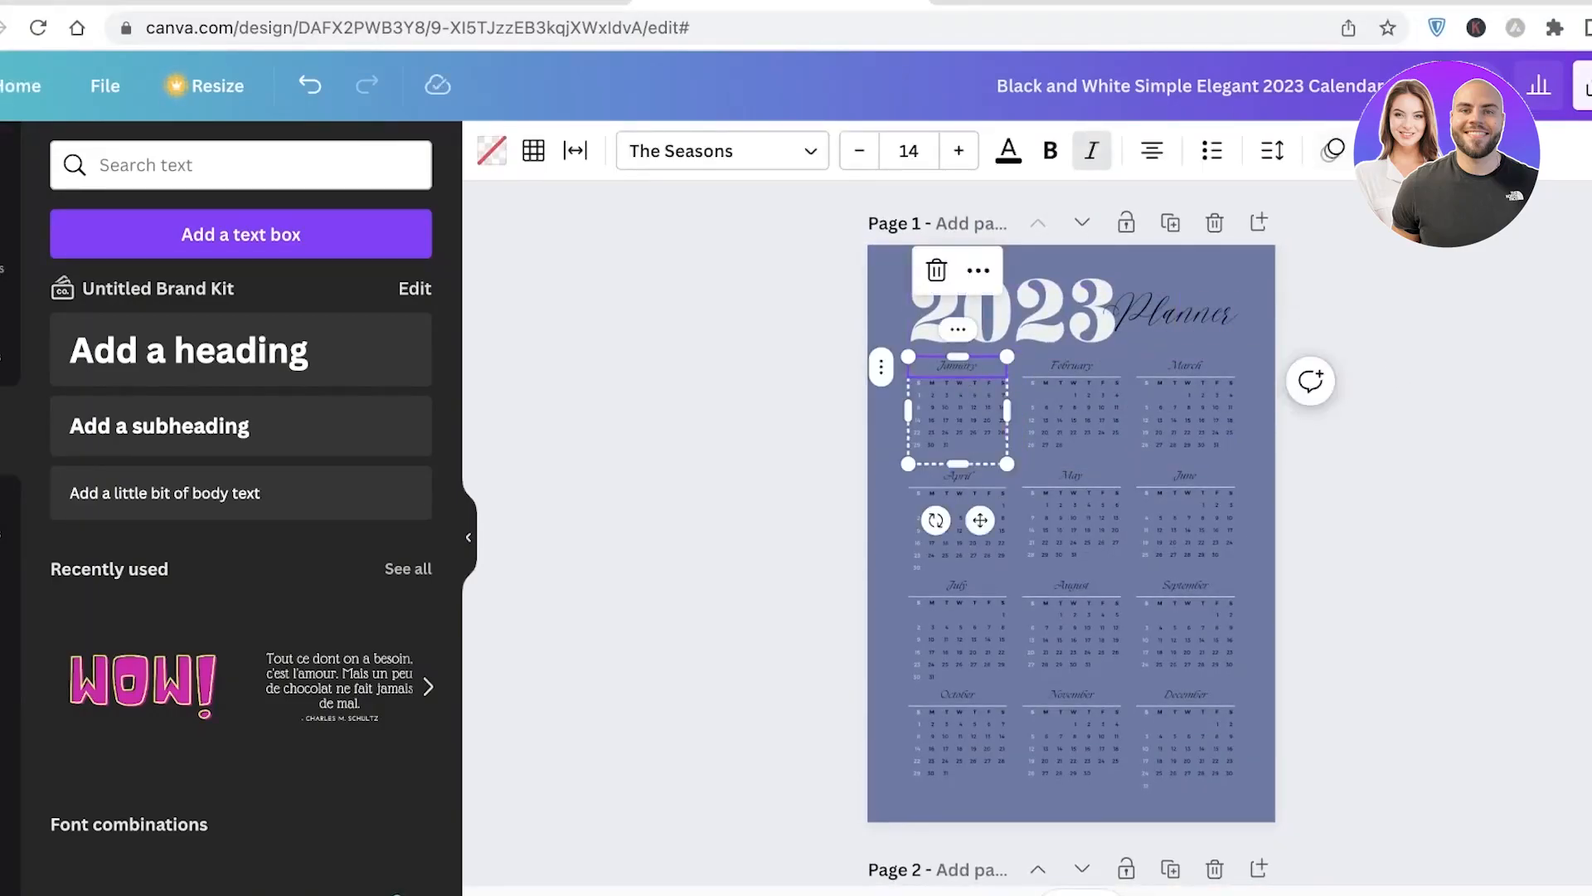
click(1480, 151)
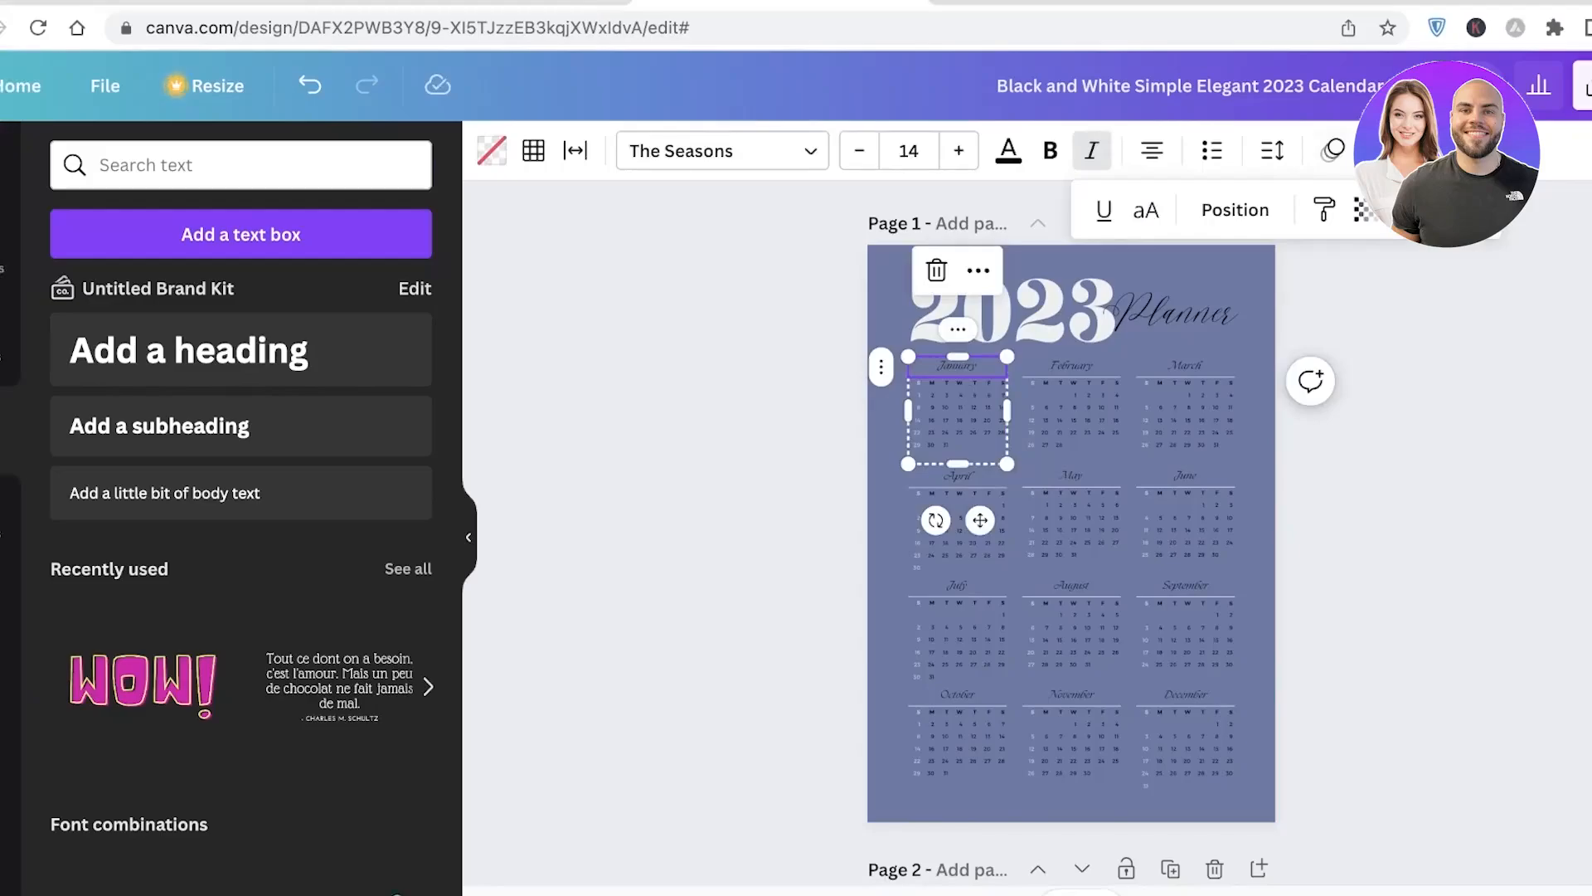
click(1408, 211)
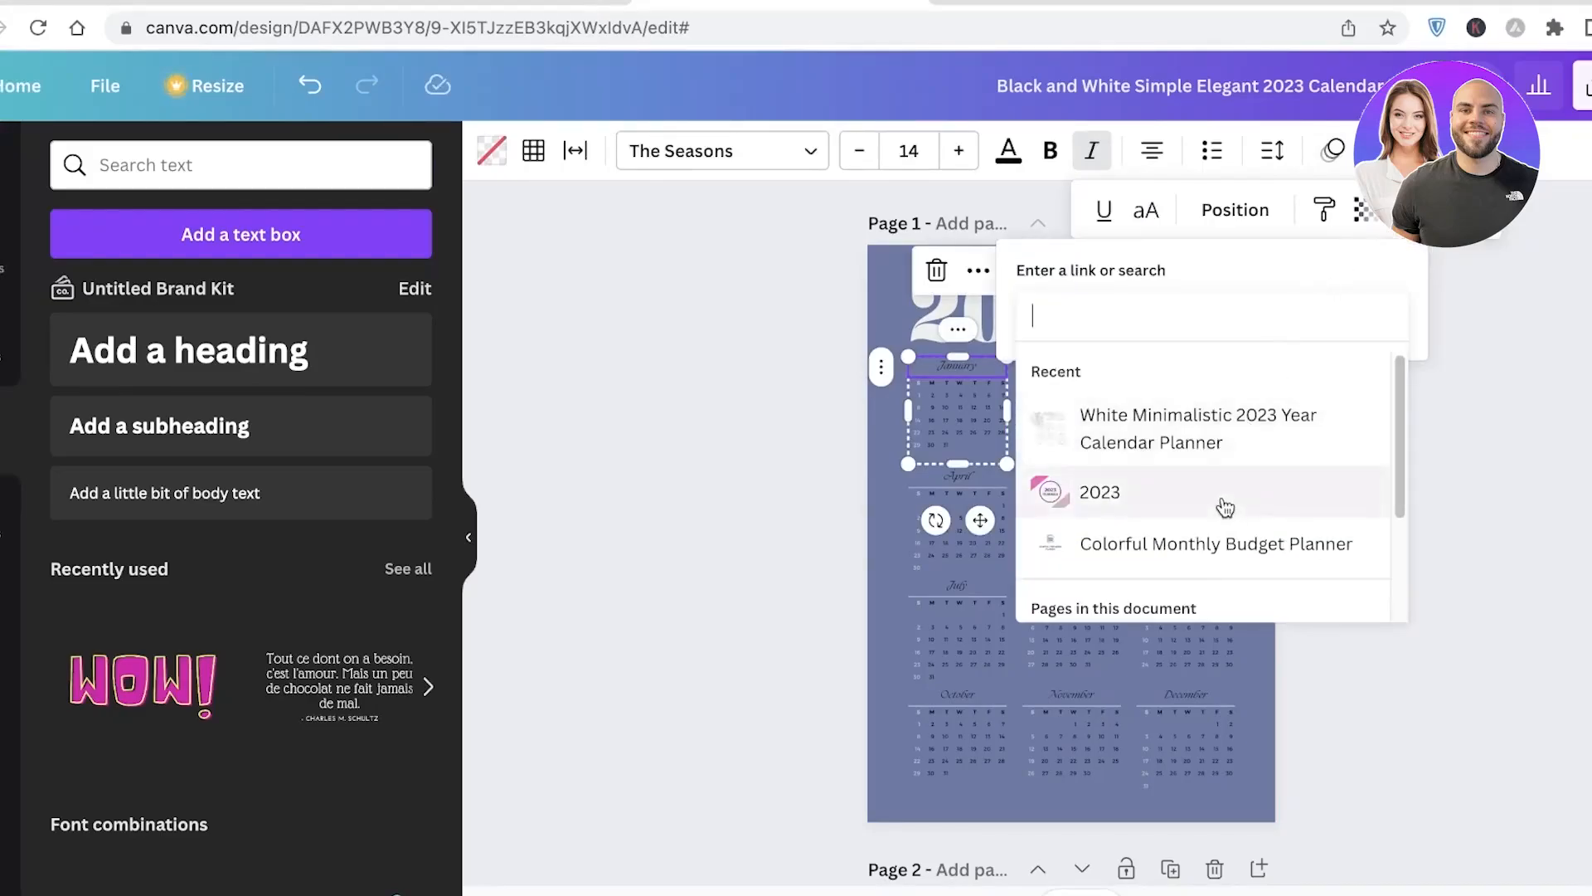
scroll(1222, 503, down, 3)
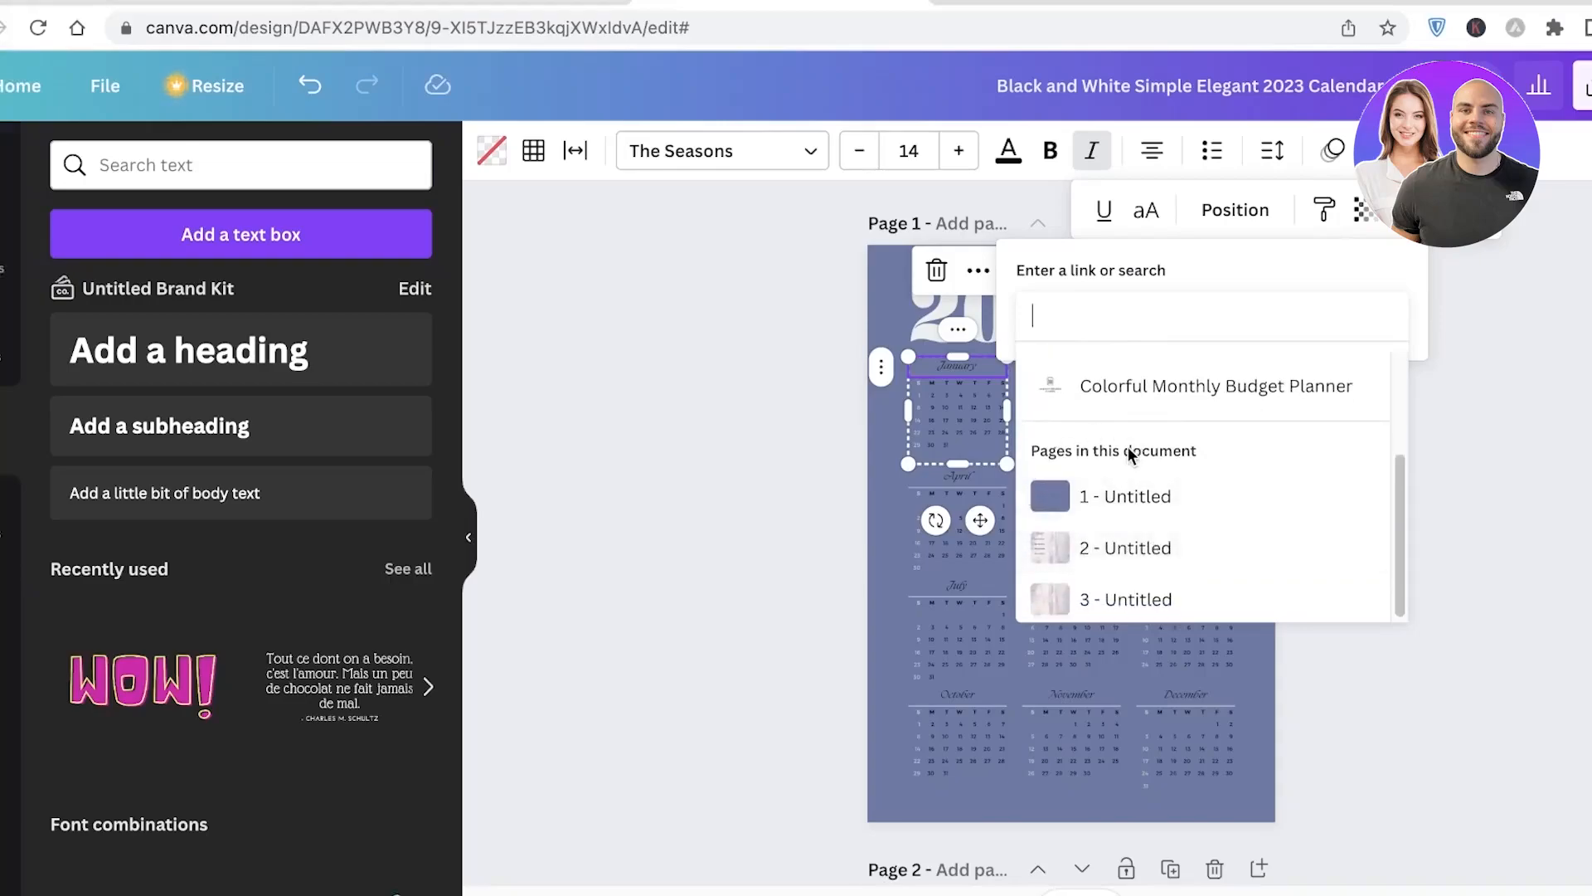
click(1092, 558)
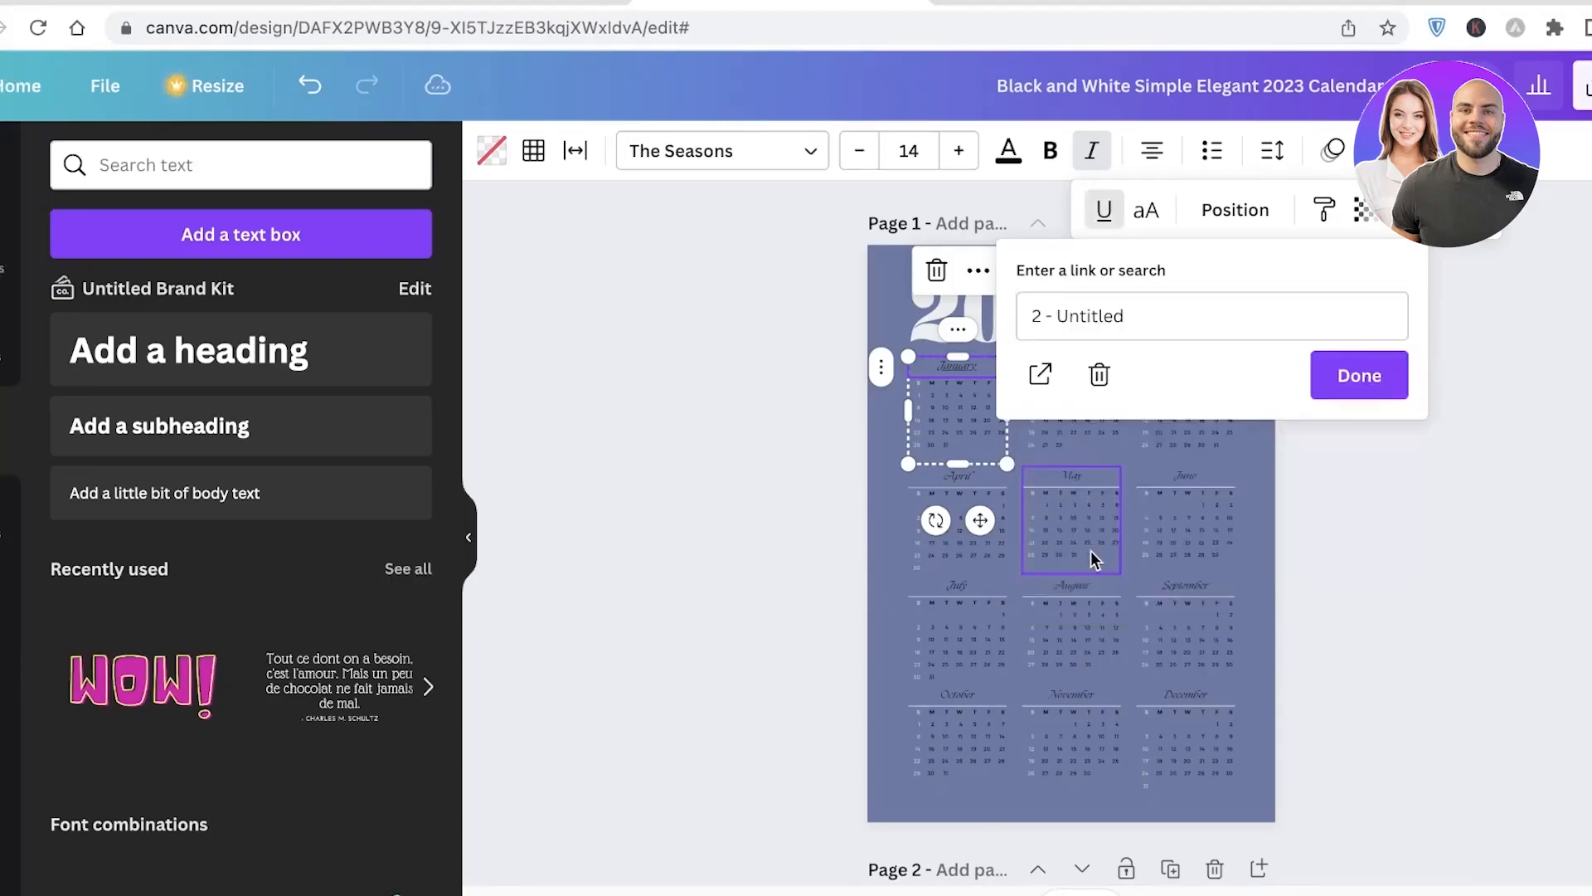
click(1361, 402)
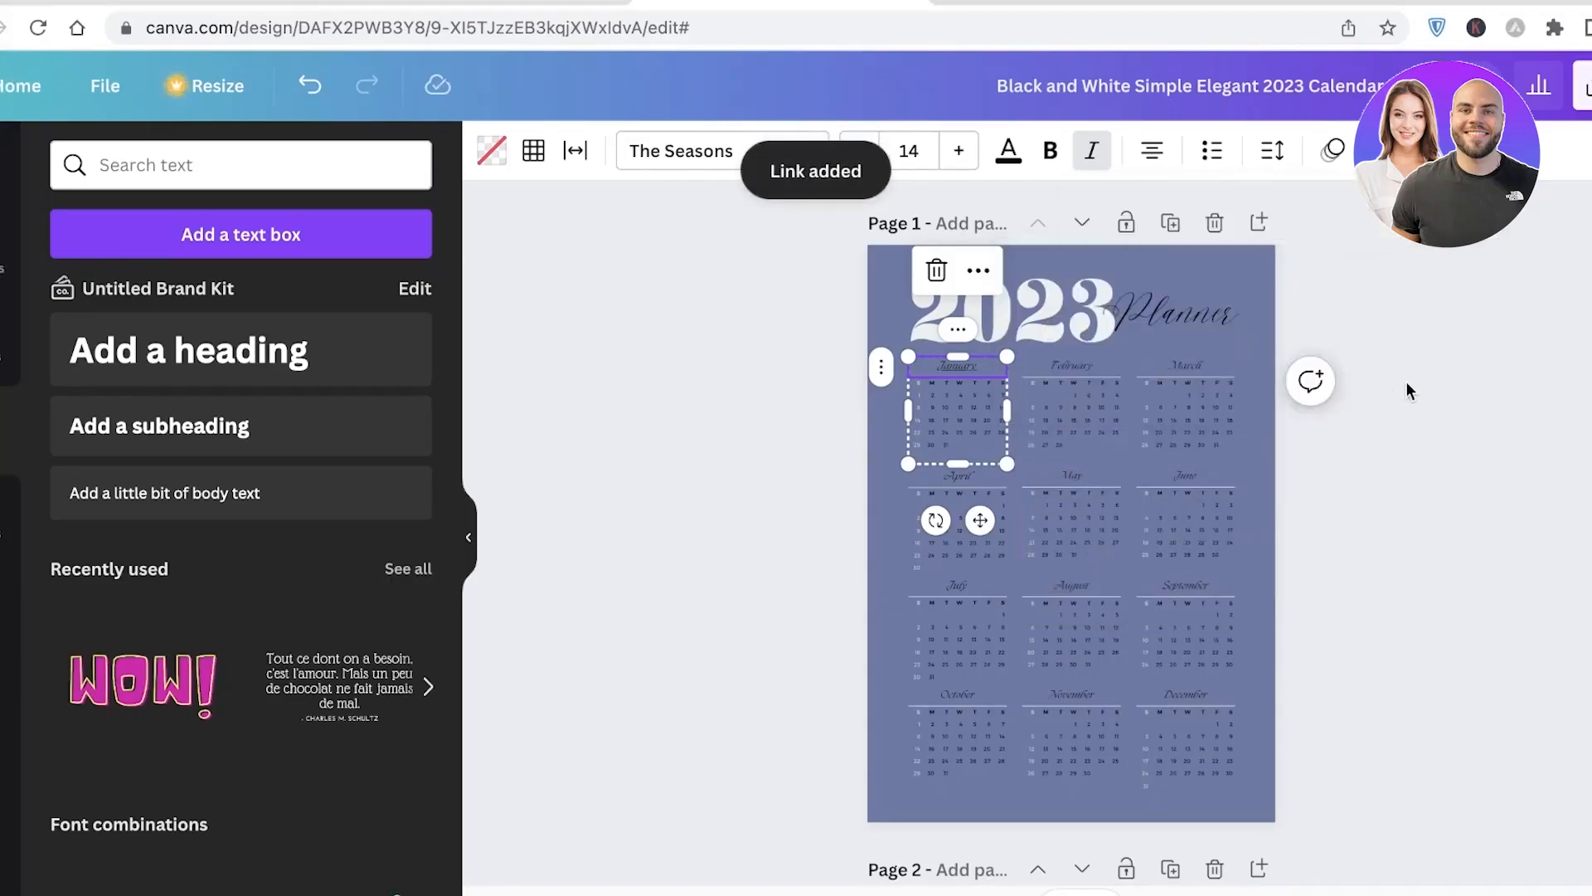
click(1471, 318)
click(951, 365)
click(788, 415)
scroll(1165, 276, down, 10)
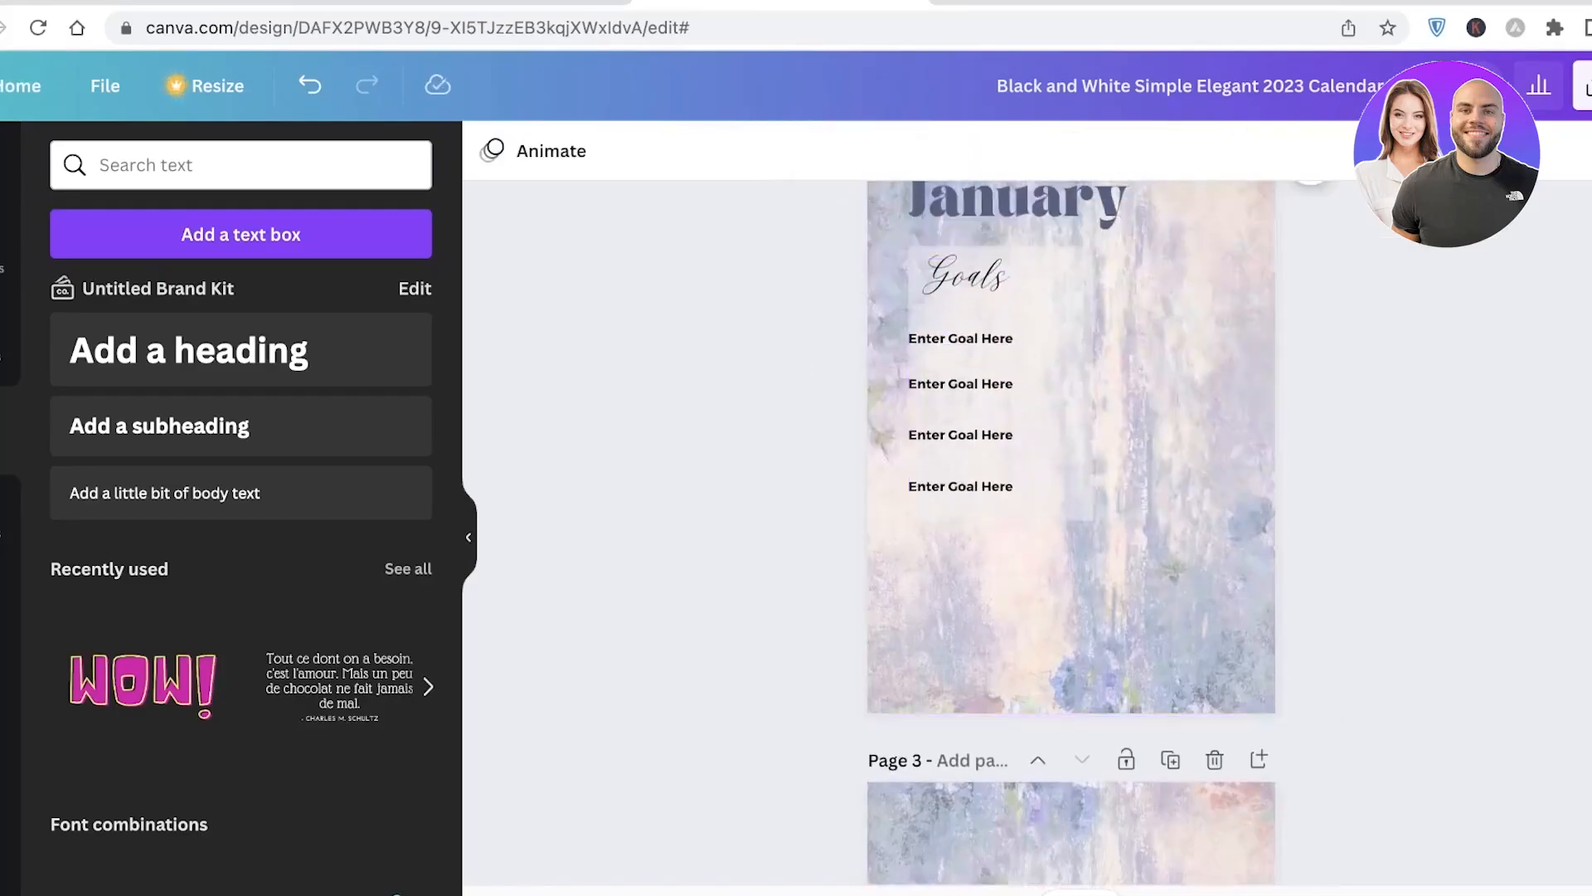
scroll(1284, 337, up, 1)
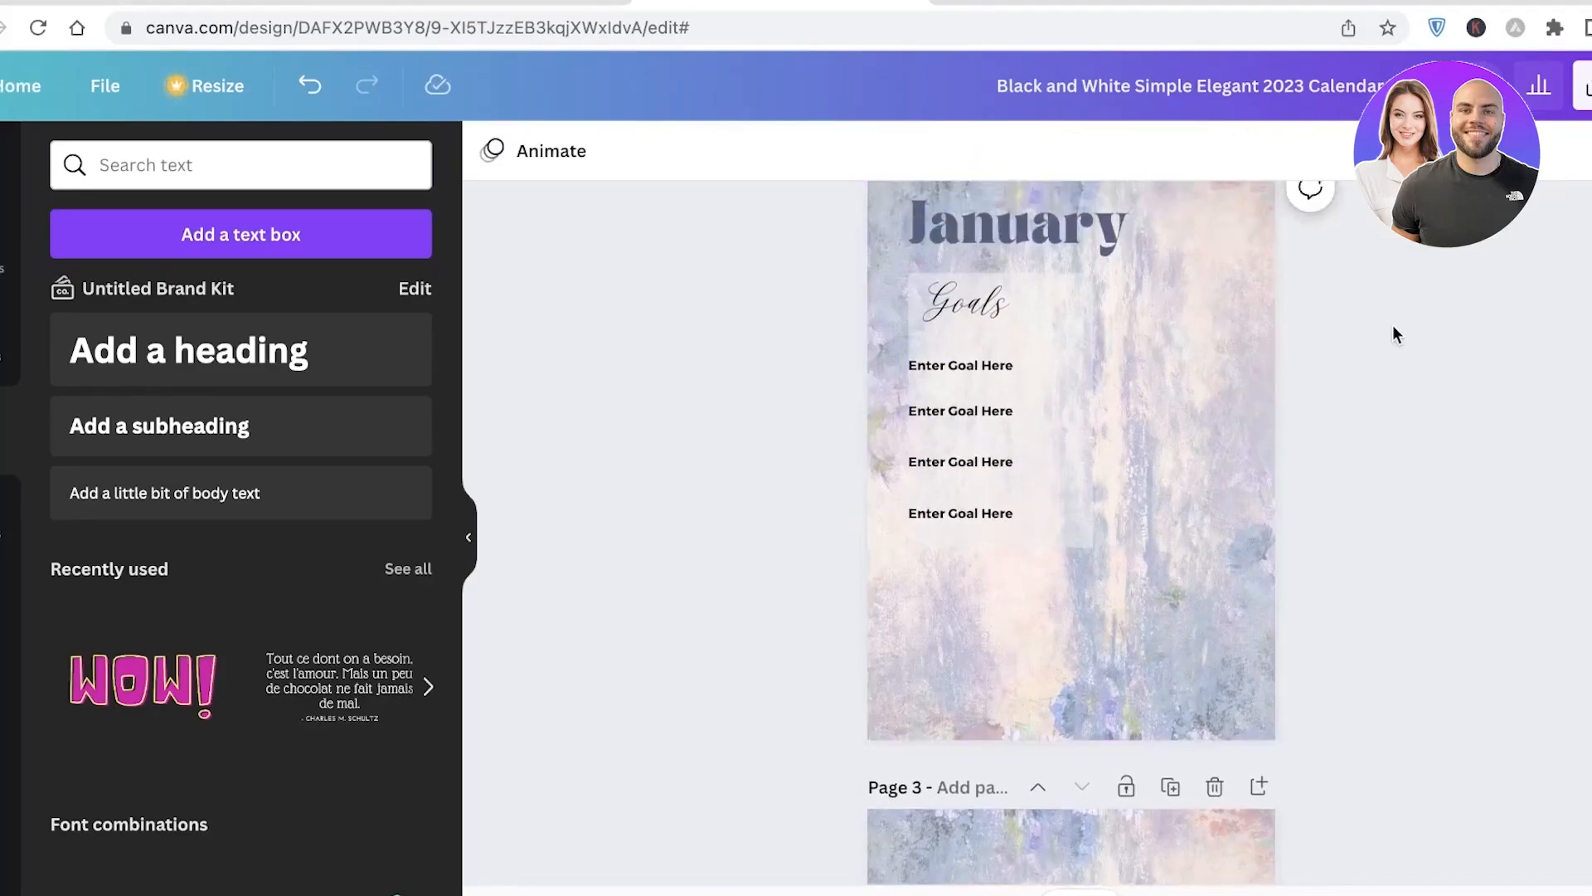
scroll(1392, 336, up, 8)
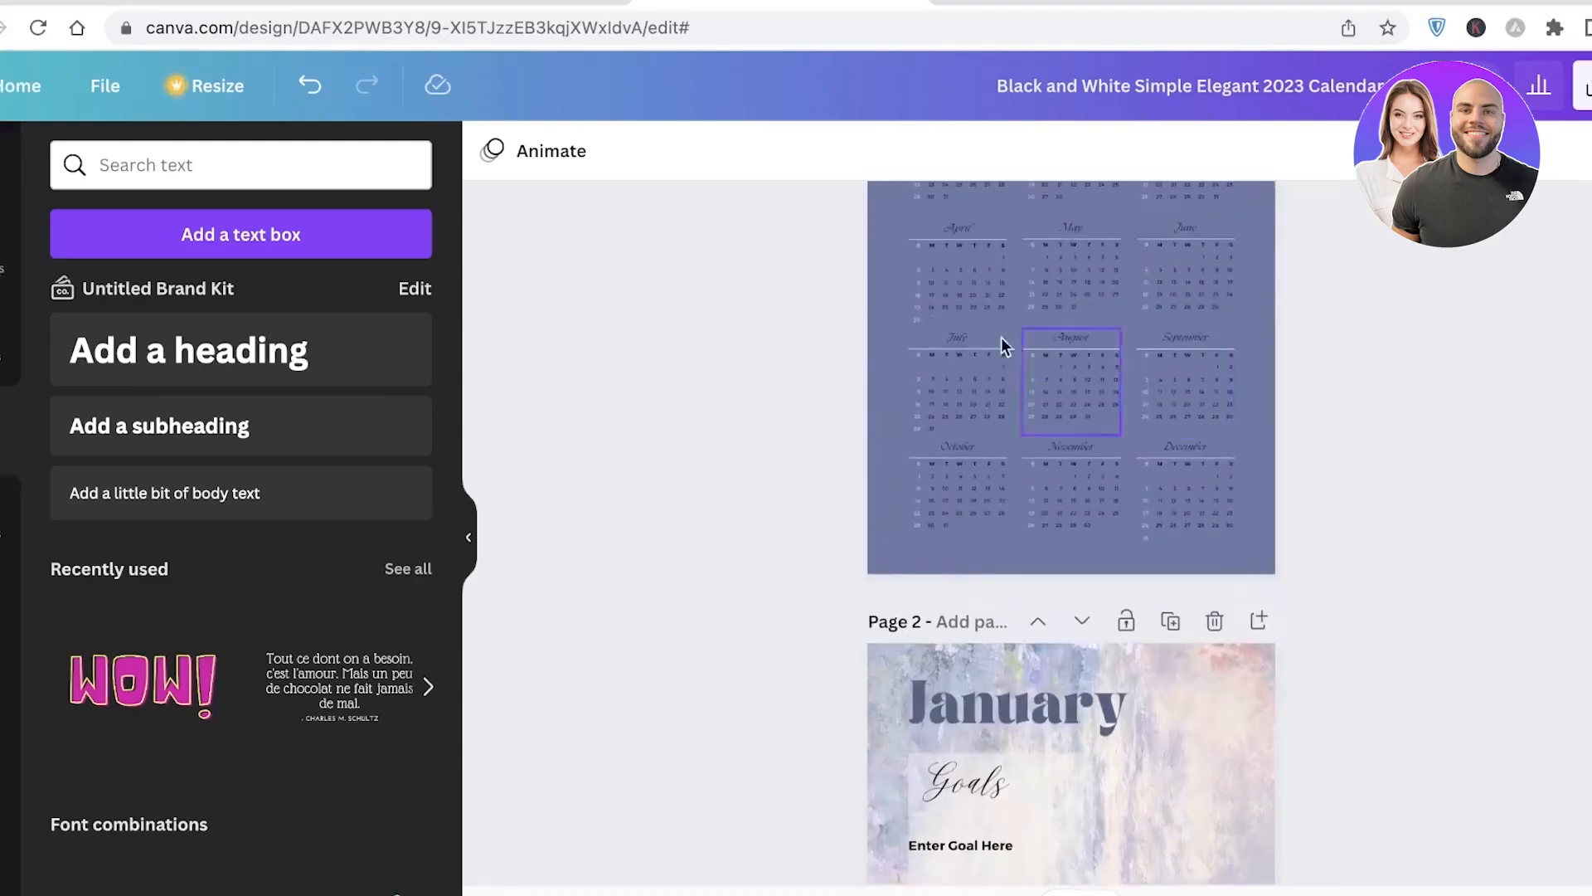
scroll(859, 288, up, 3)
click(959, 337)
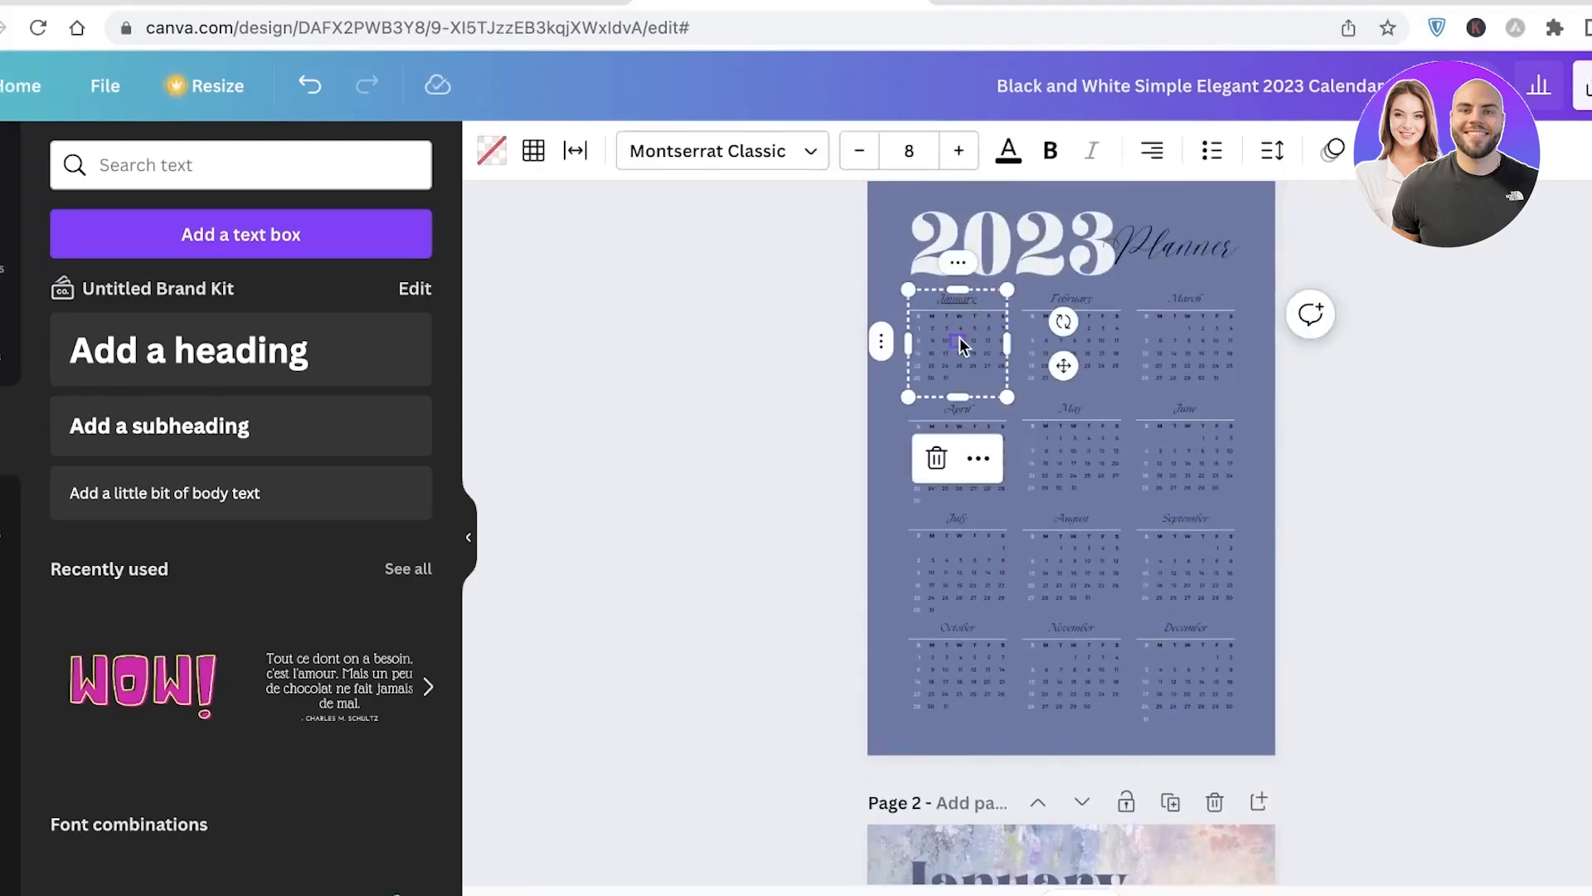
click(881, 347)
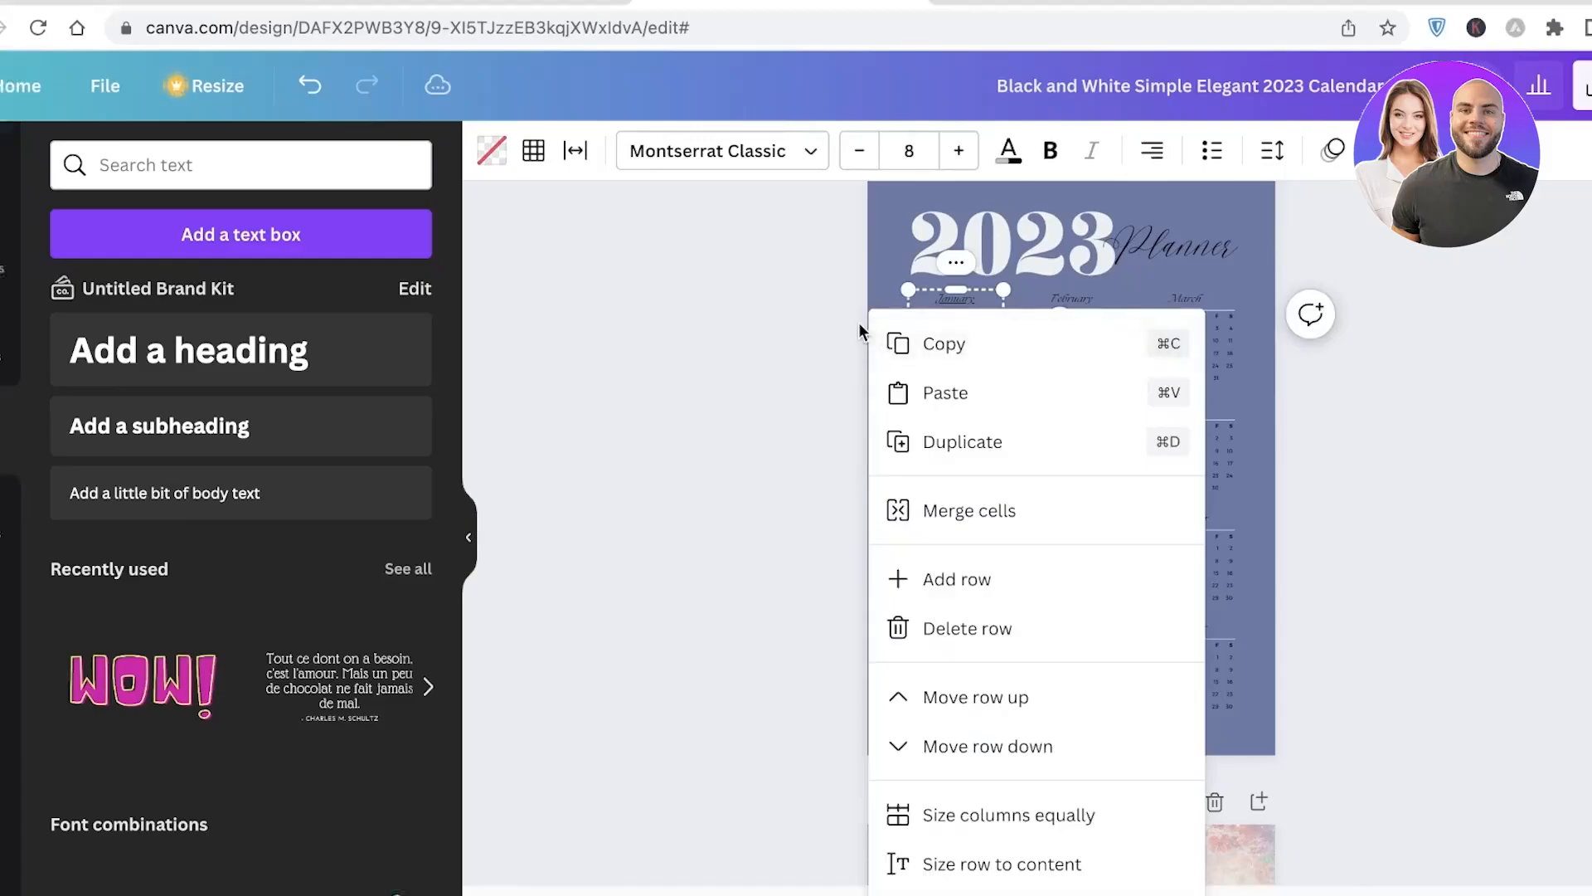
click(813, 310)
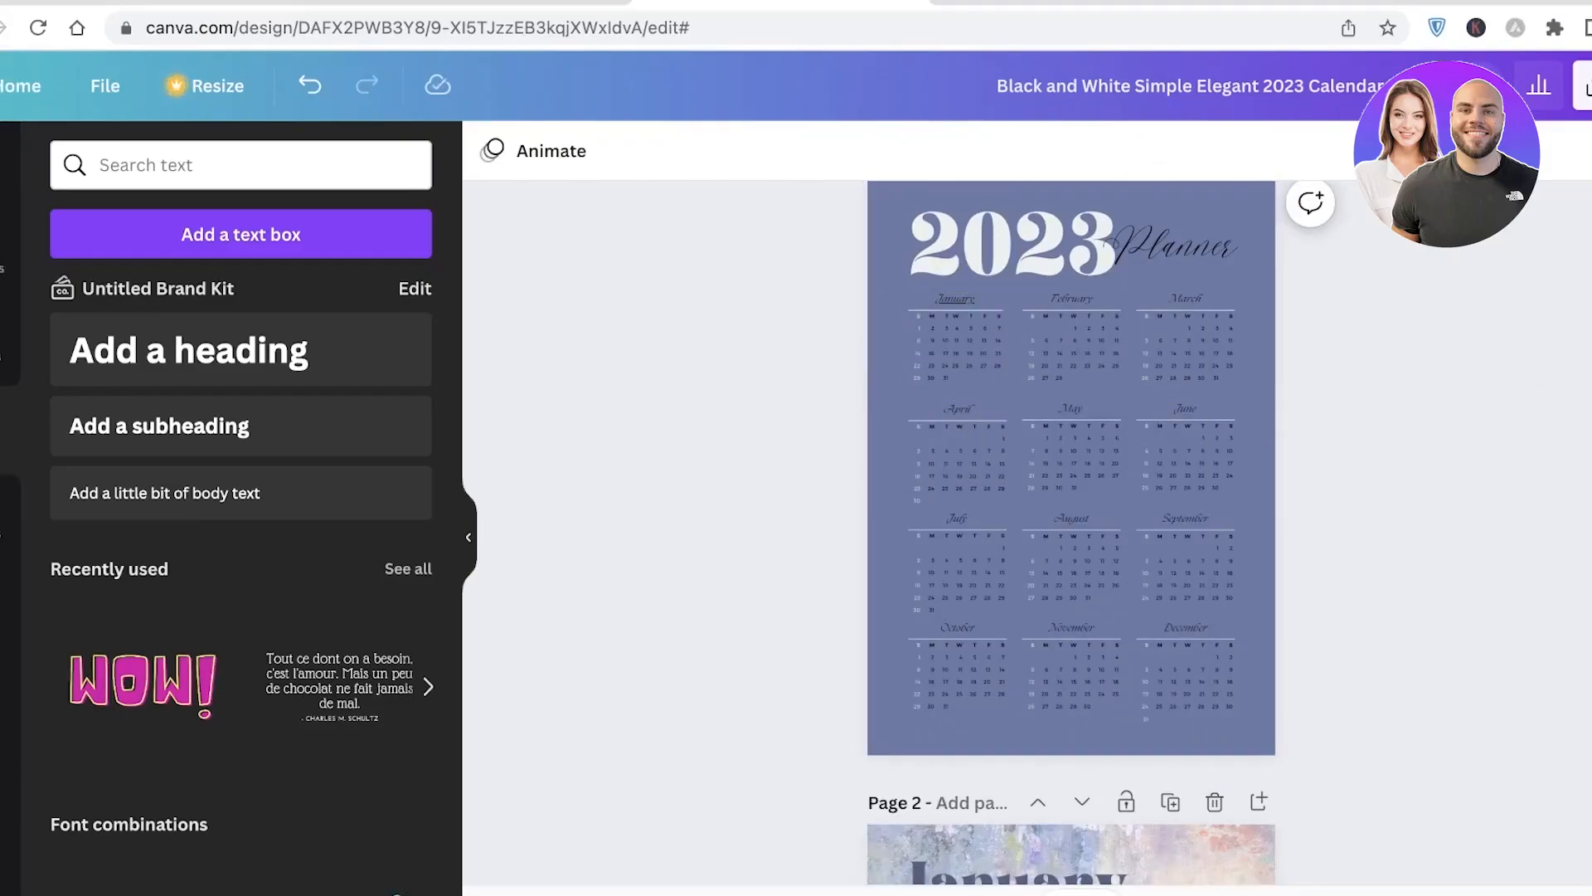
Duplicate the January goals page and select the January title on the copy
scroll(1418, 390, down, 2)
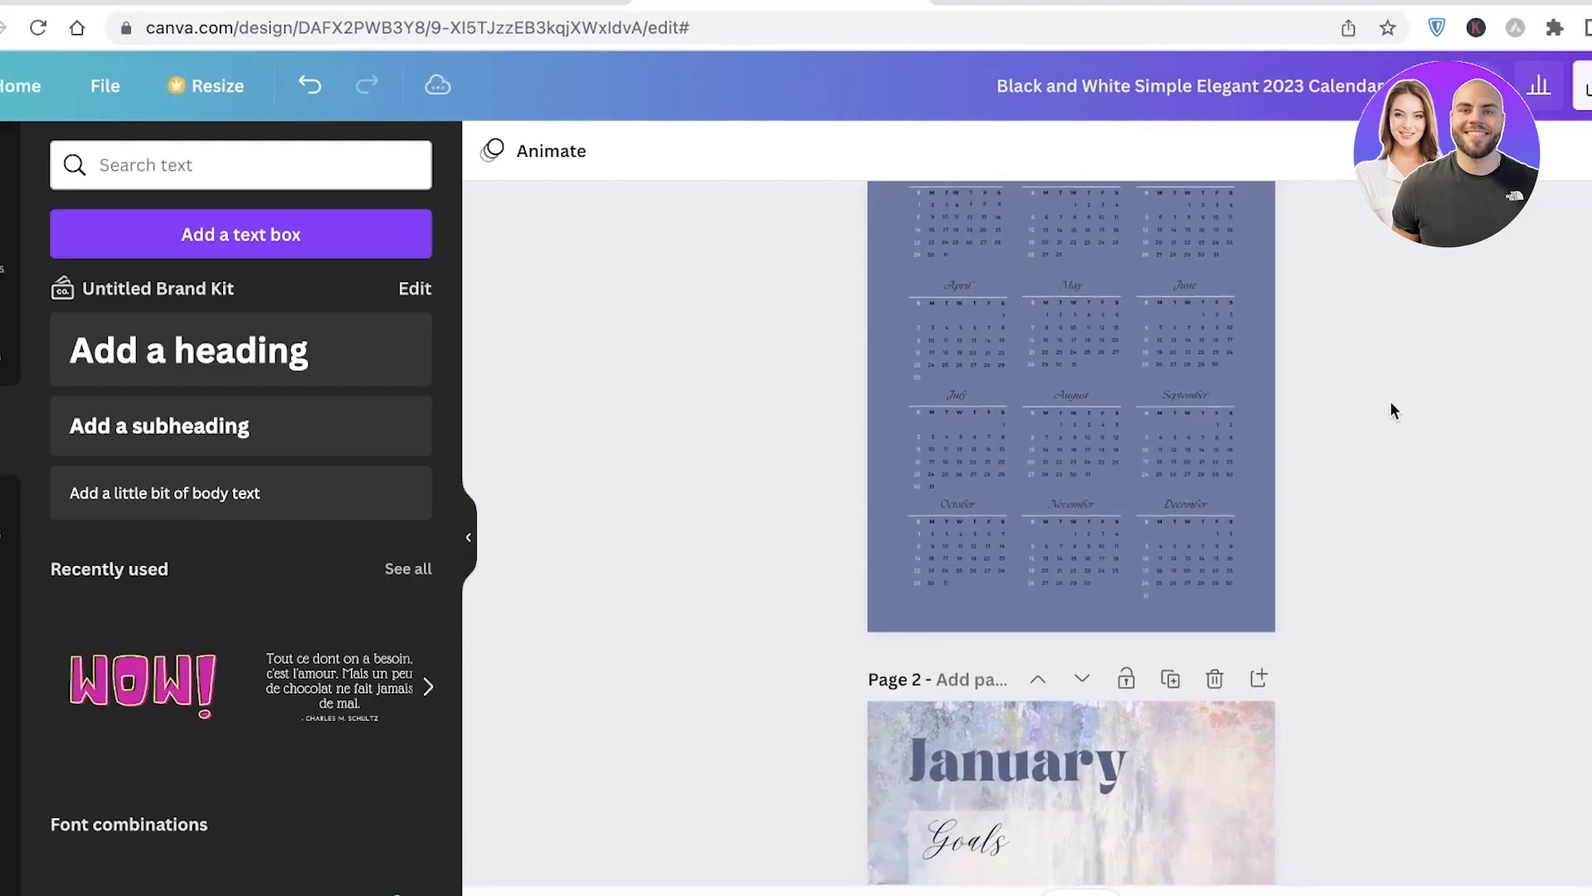
scroll(1390, 405, up, 3)
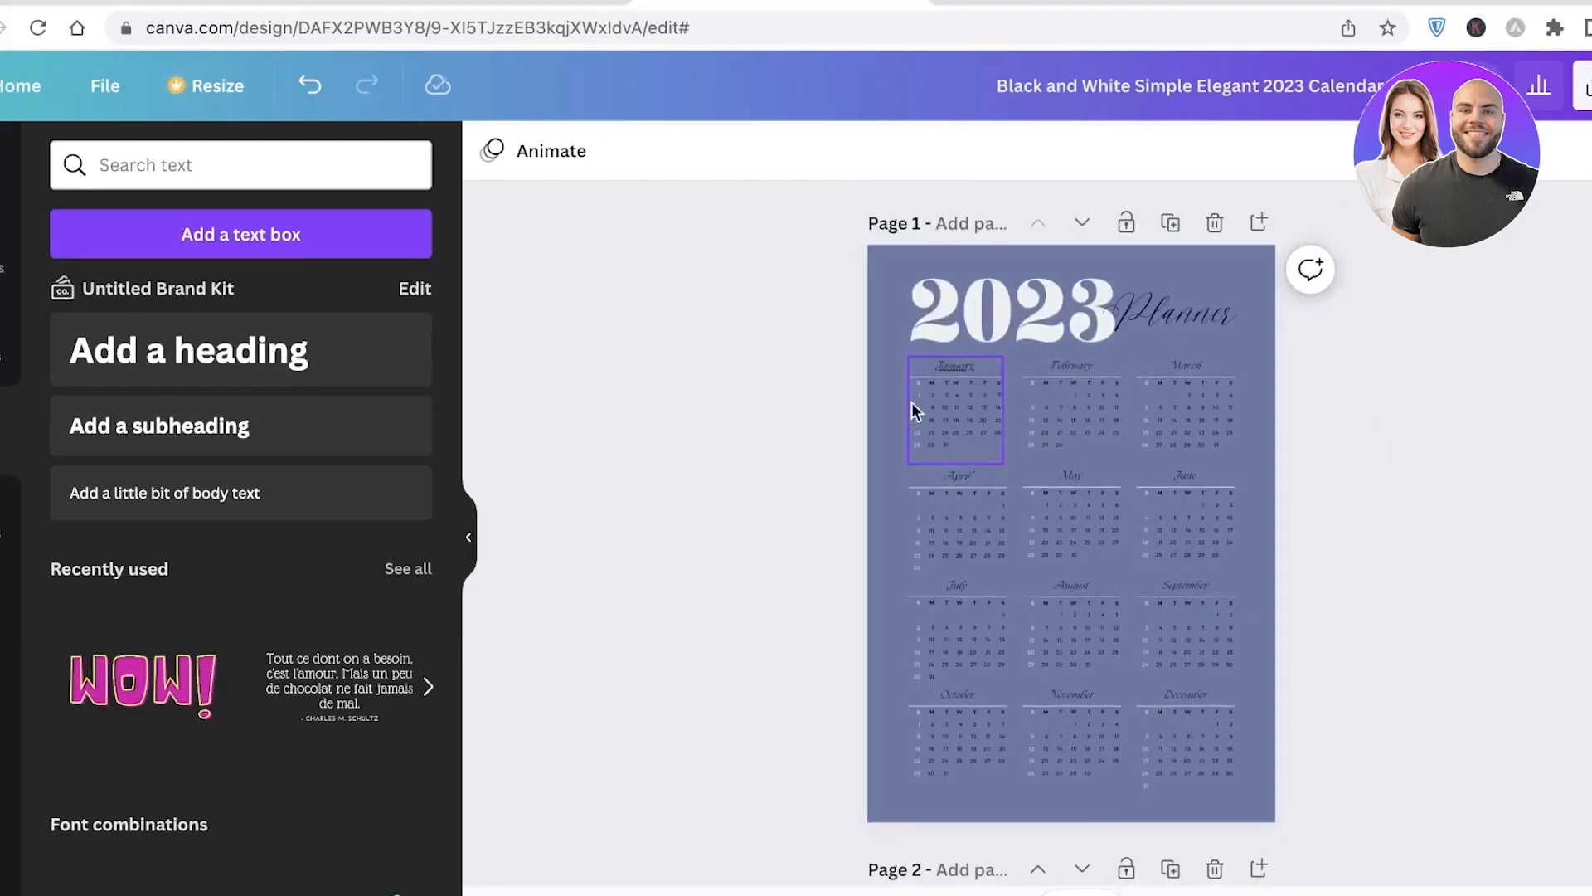
scroll(912, 401, down, 10)
scroll(863, 472, up, 2)
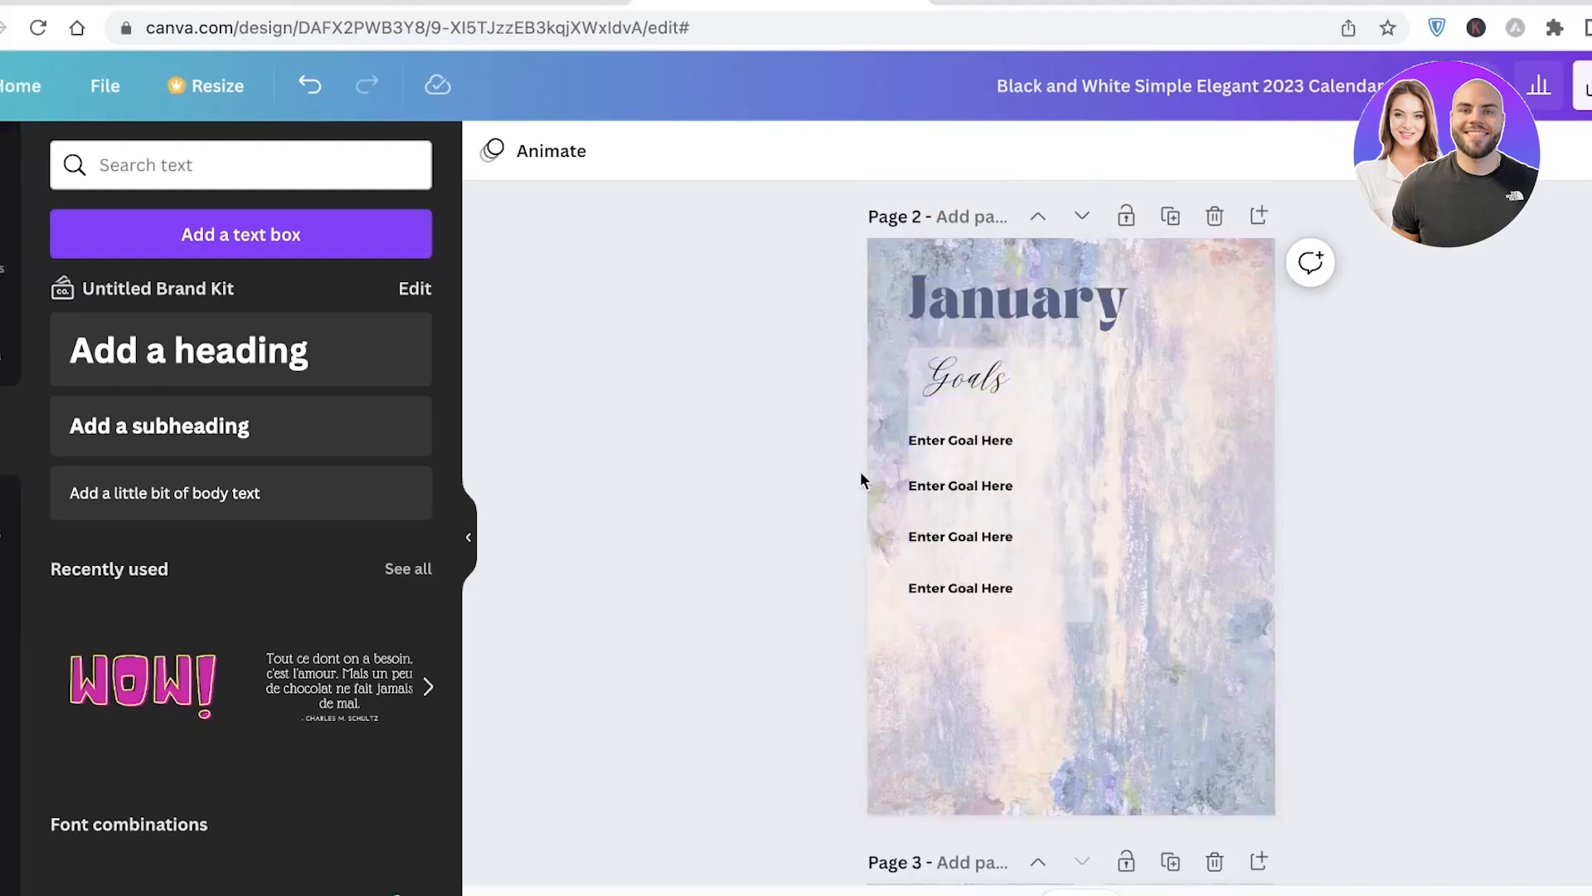
scroll(1036, 465, down, 3)
scroll(1020, 485, up, 1)
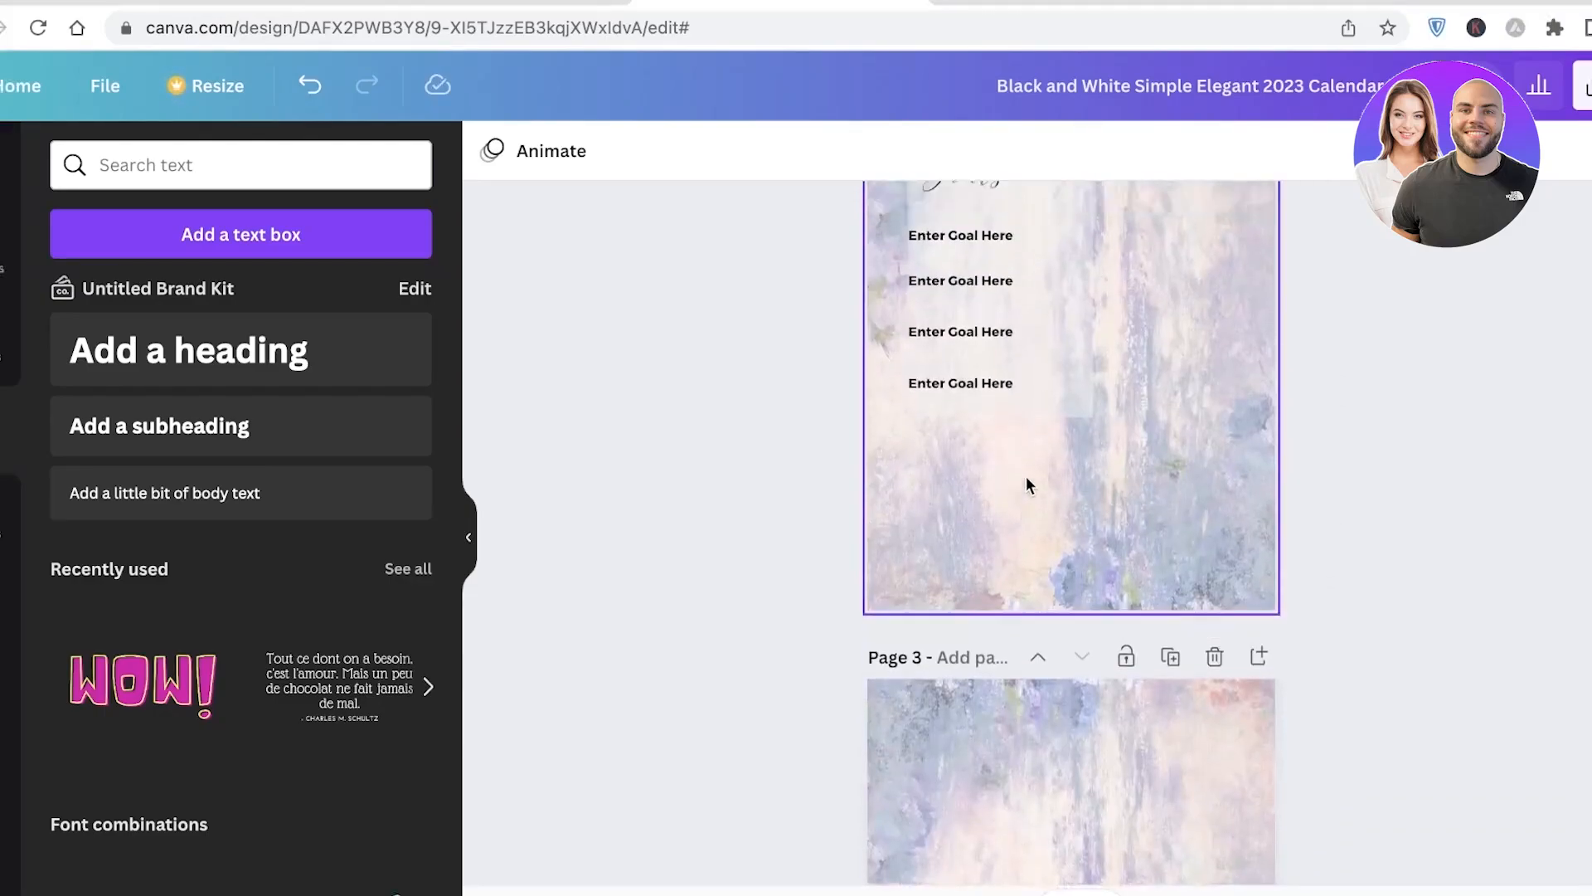
scroll(1018, 481, down, 4)
scroll(1091, 489, down, 3)
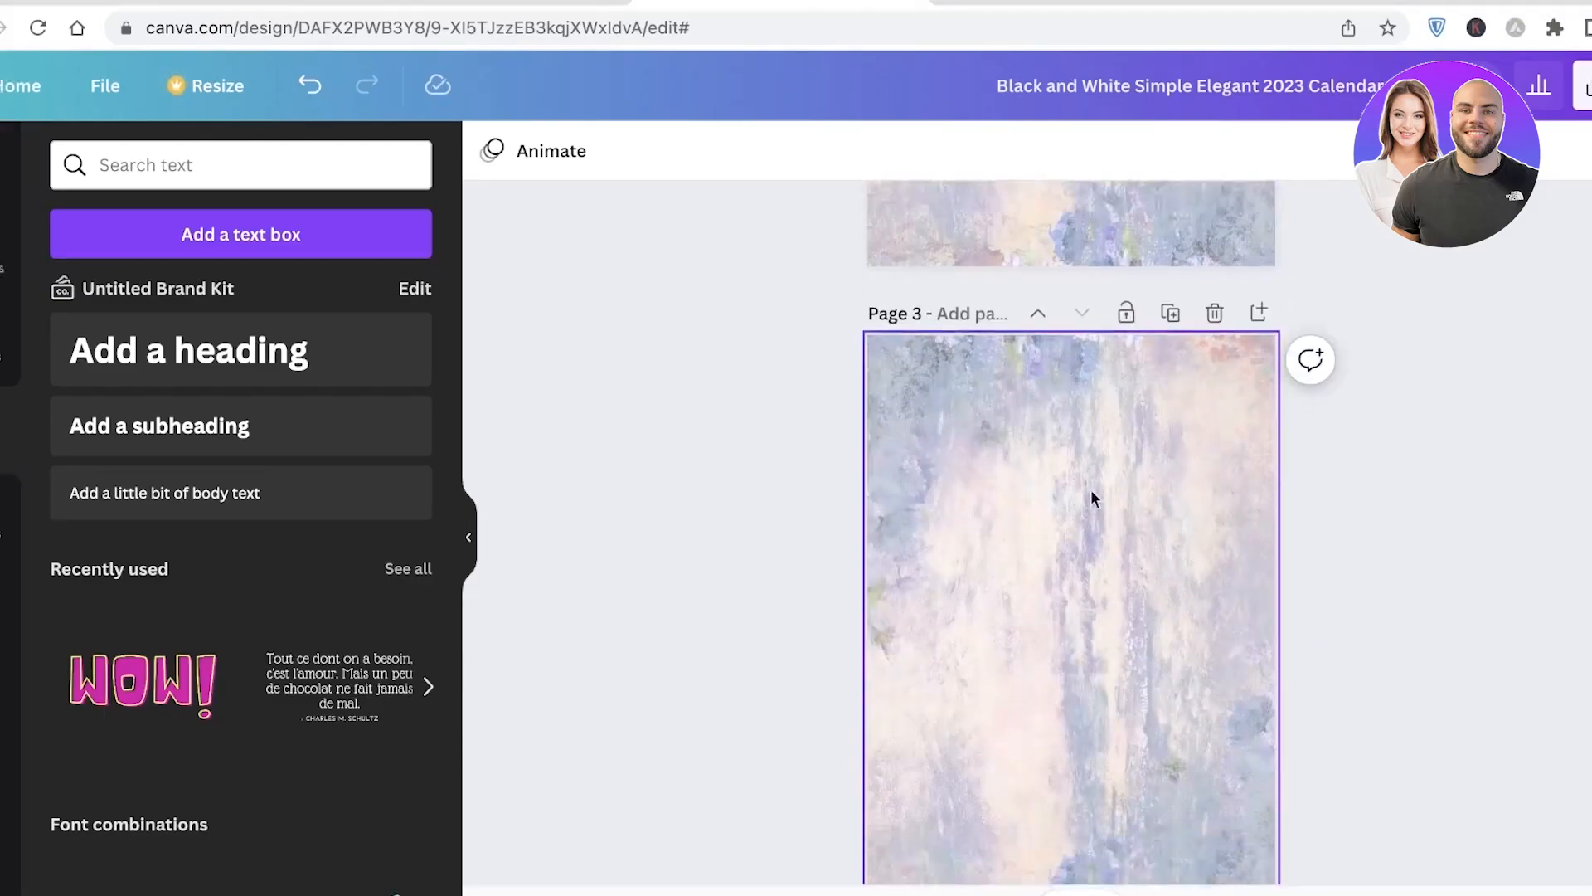
scroll(1075, 584, up, 10)
scroll(1119, 539, down, 1)
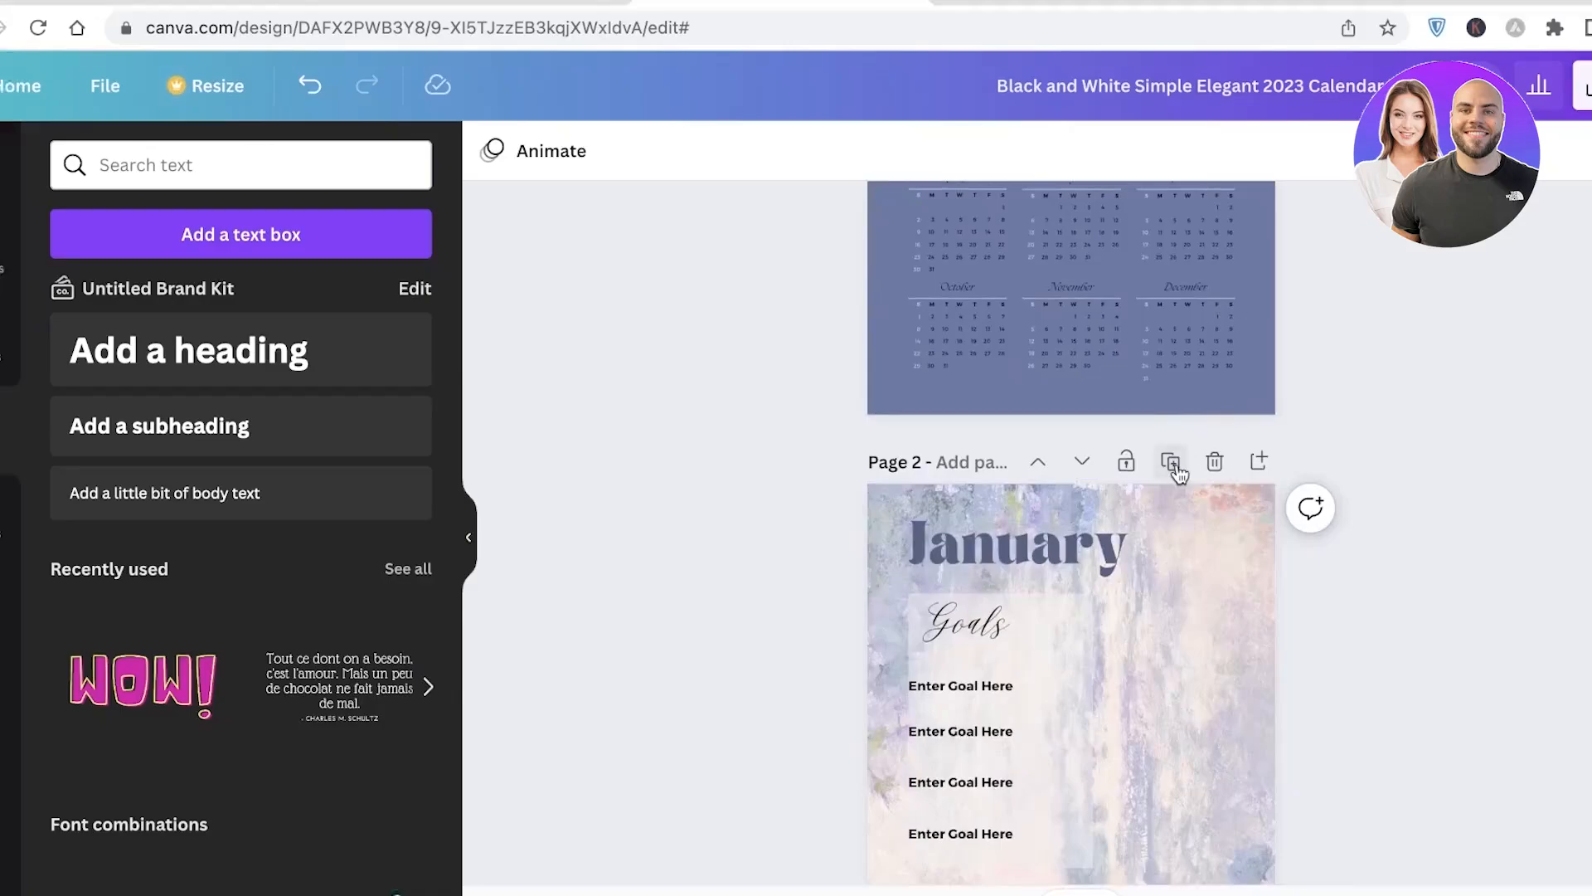
click(1170, 462)
click(960, 550)
Review the planner pages from the 2023 calendar down past the duplicated January page
scroll(1103, 481, up, 10)
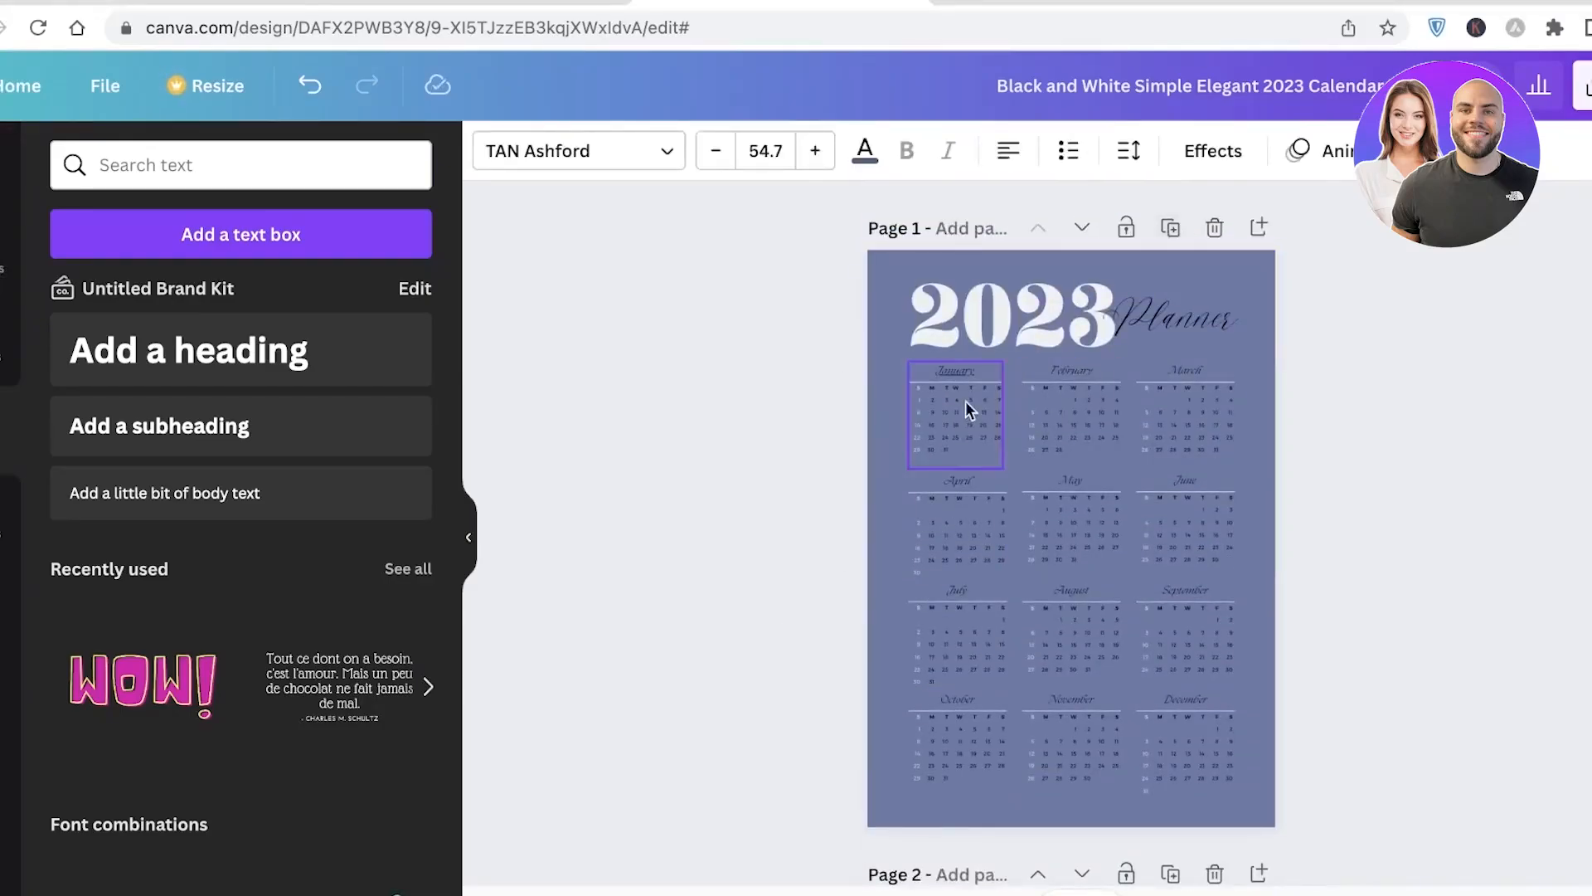
scroll(955, 405, down, 10)
scroll(948, 413, down, 8)
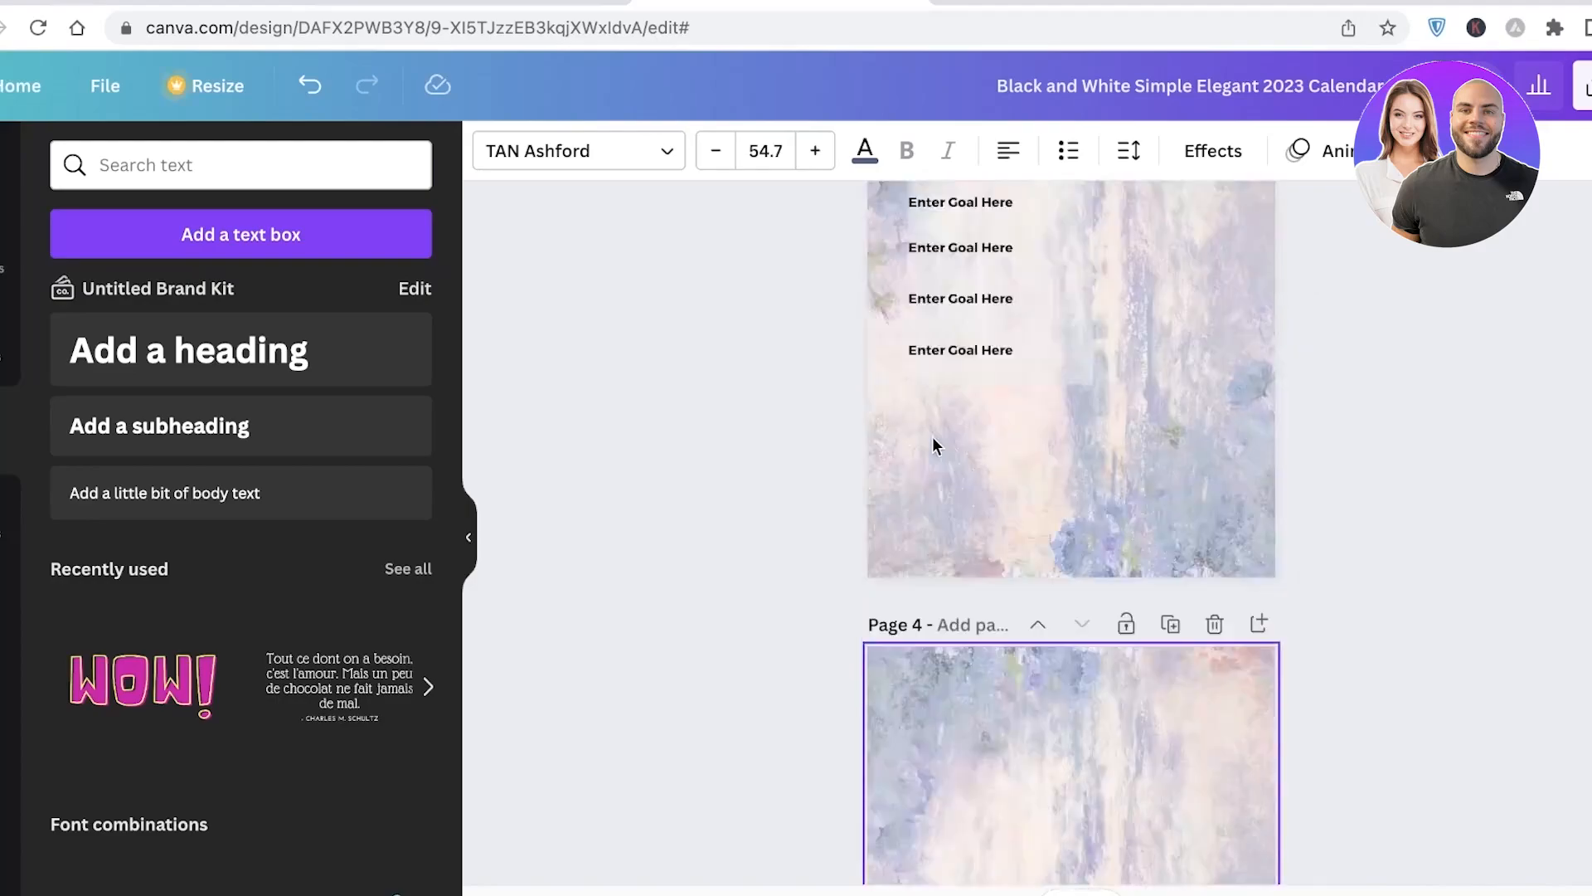
scroll(934, 436, up, 10)
scroll(1480, 357, down, 1)
scroll(1475, 369, up, 1)
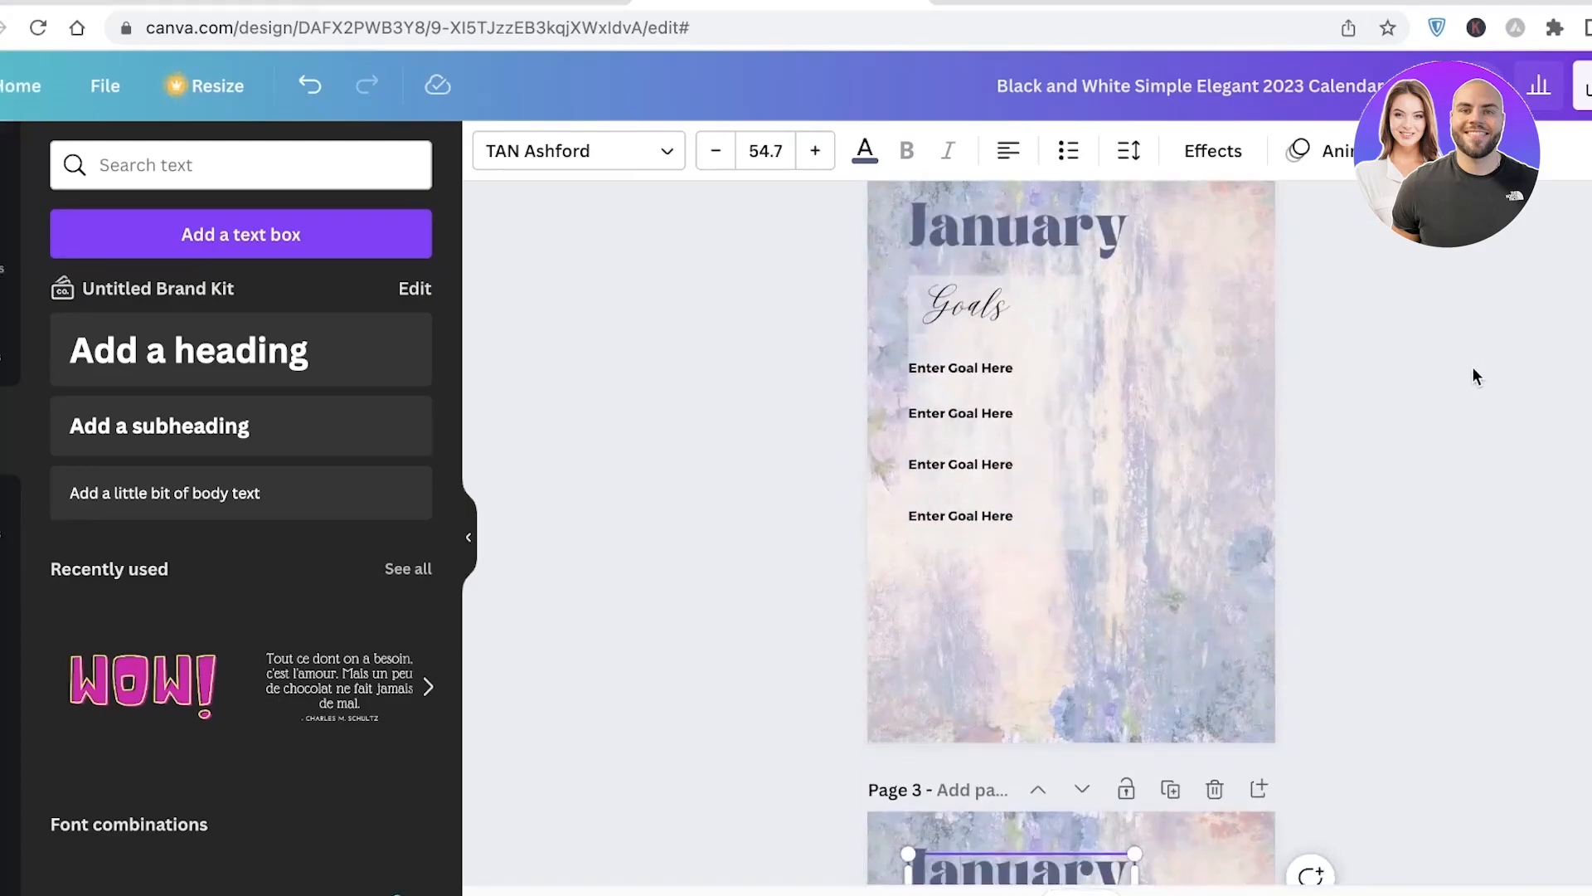
scroll(1473, 375, up, 6)
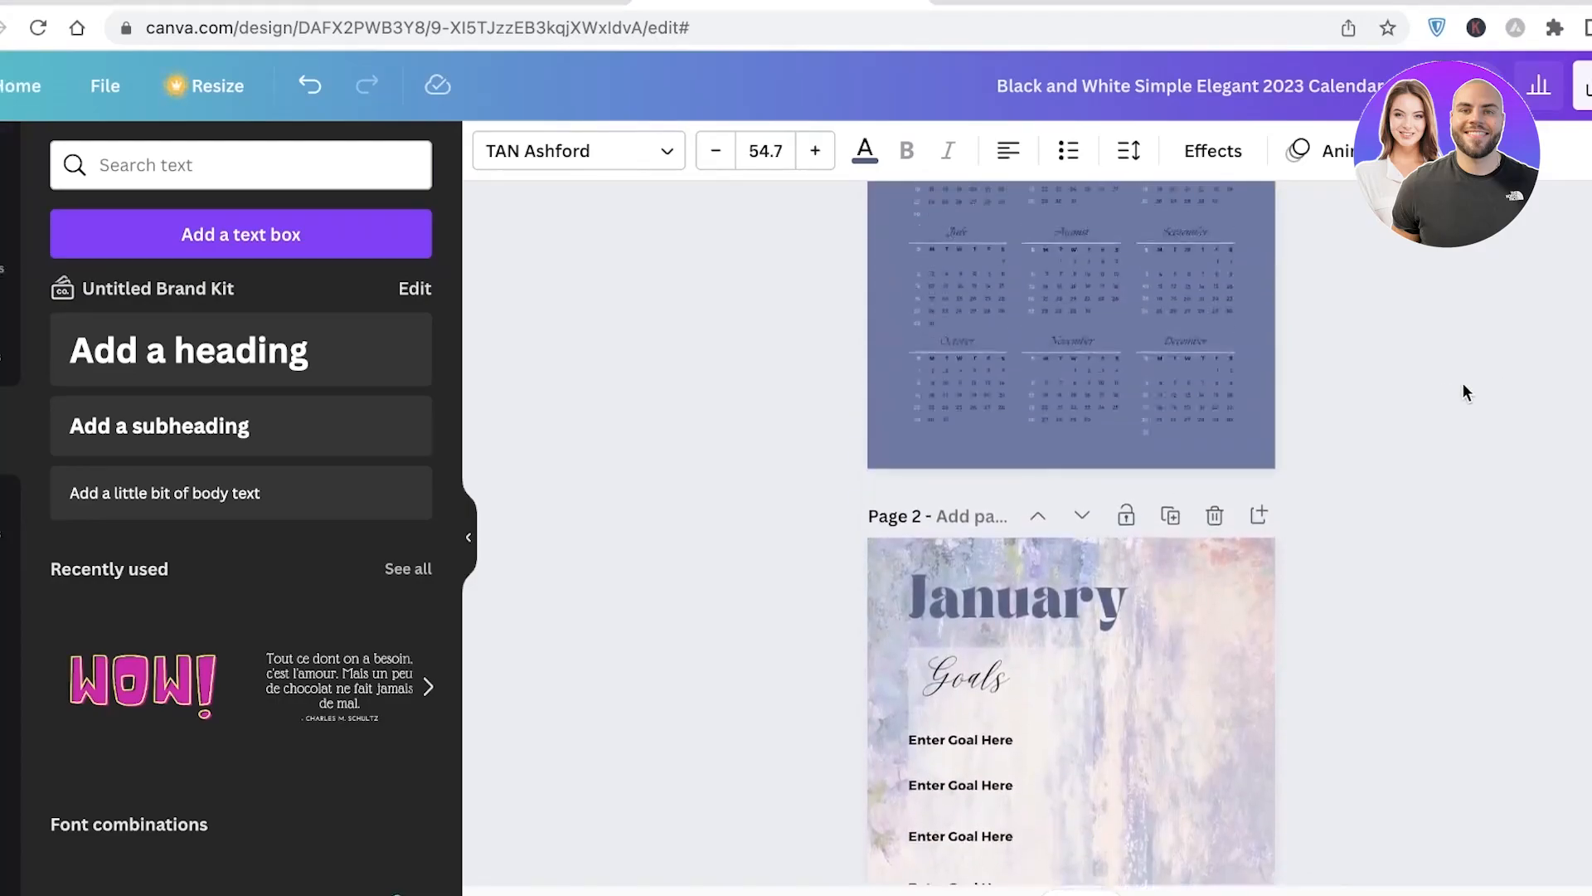
Switch to the browser page with monthly planner templates and browse the designs
click(584, 2)
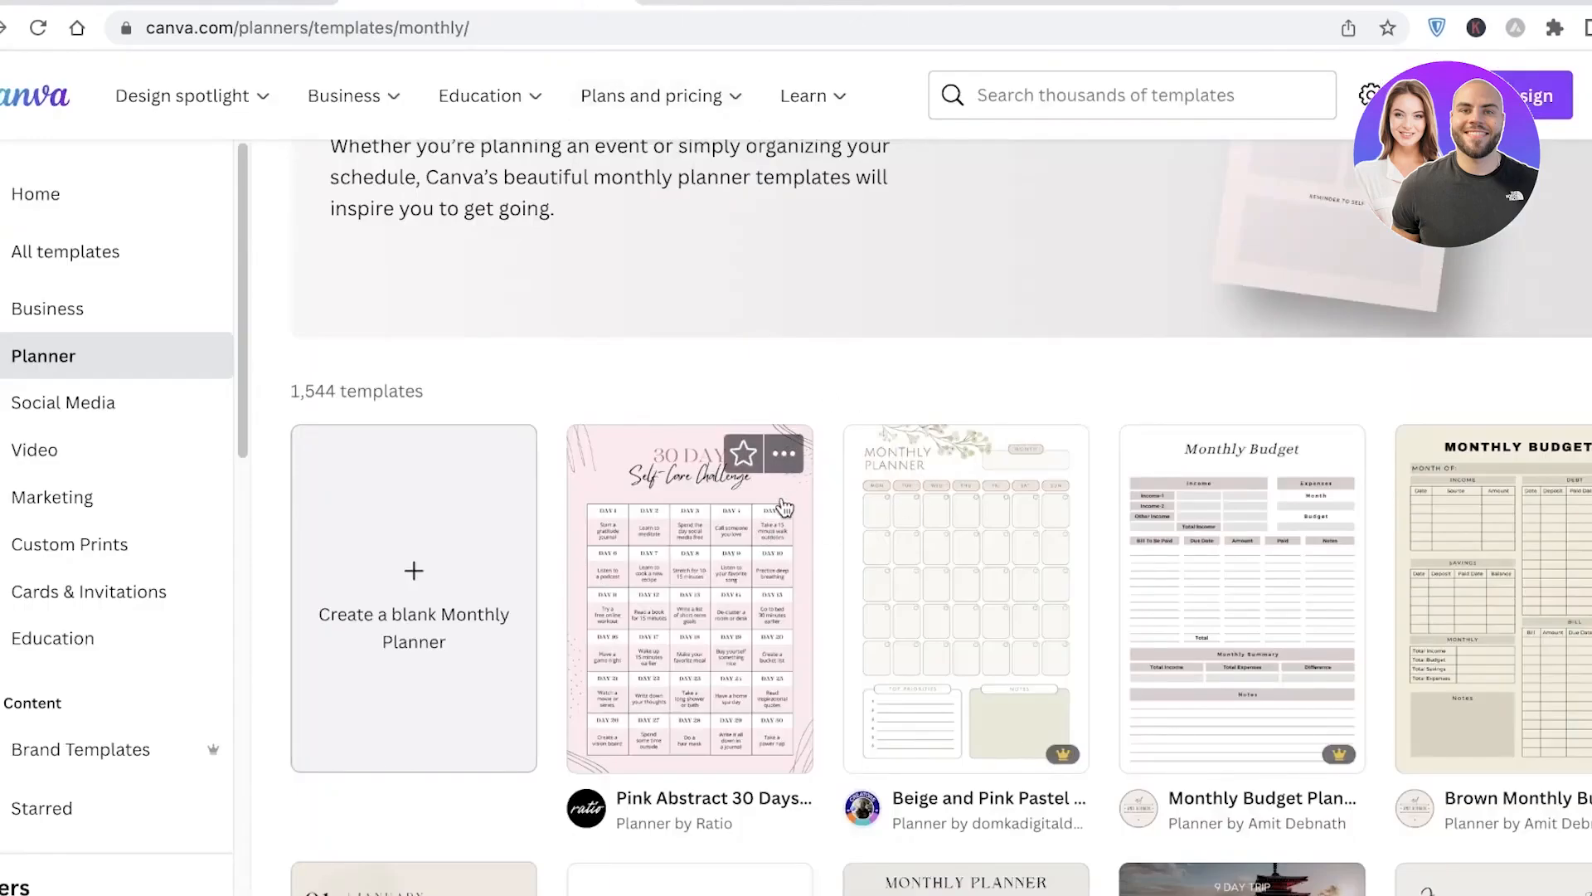
scroll(1299, 551, down, 2)
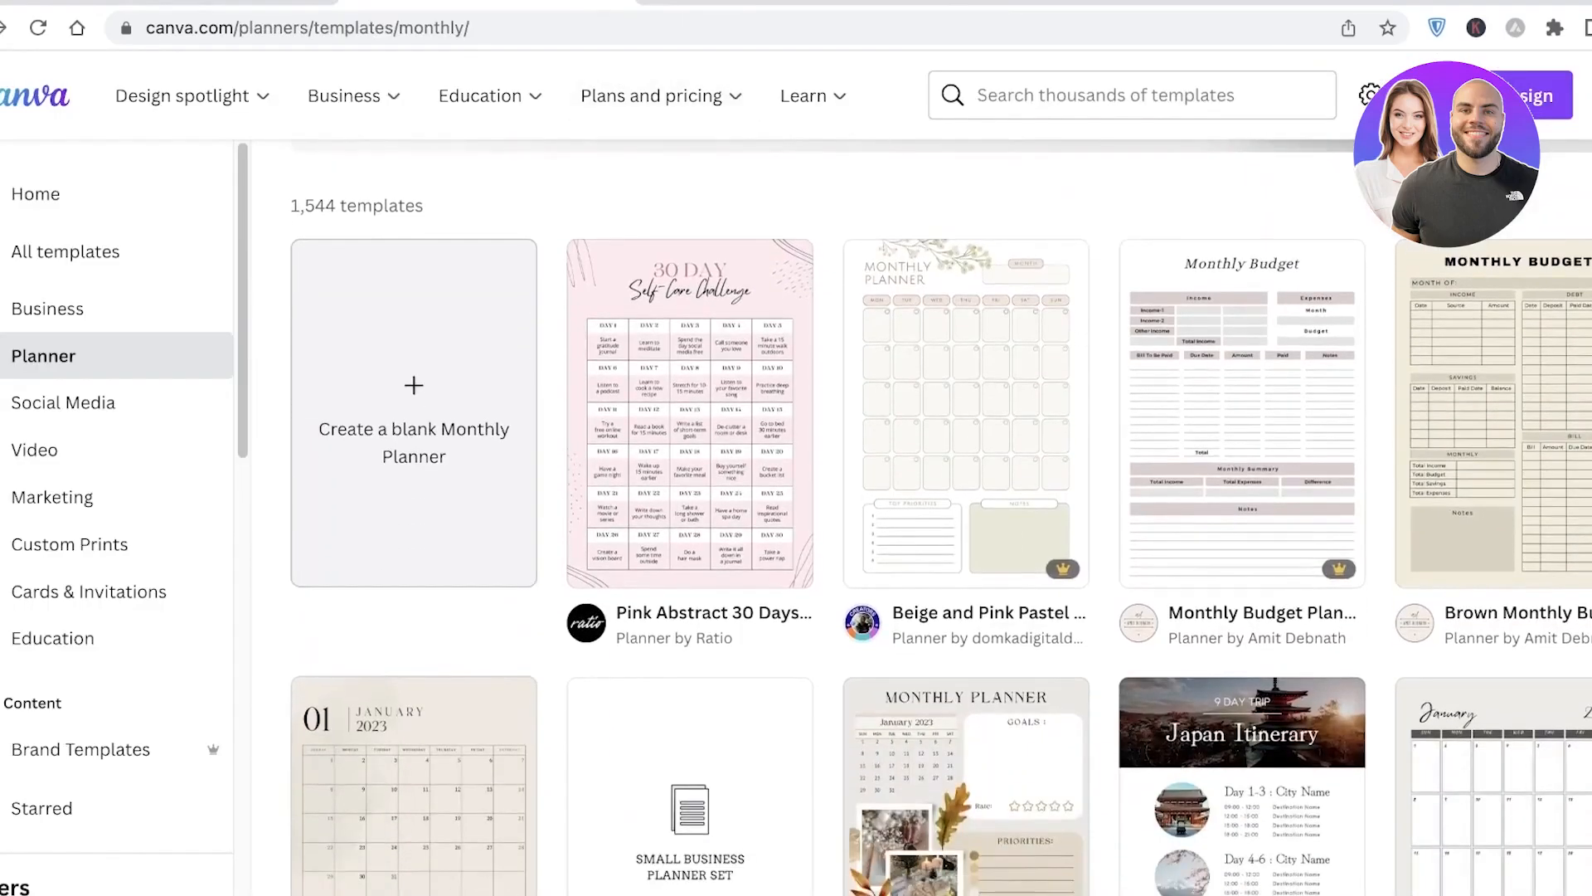